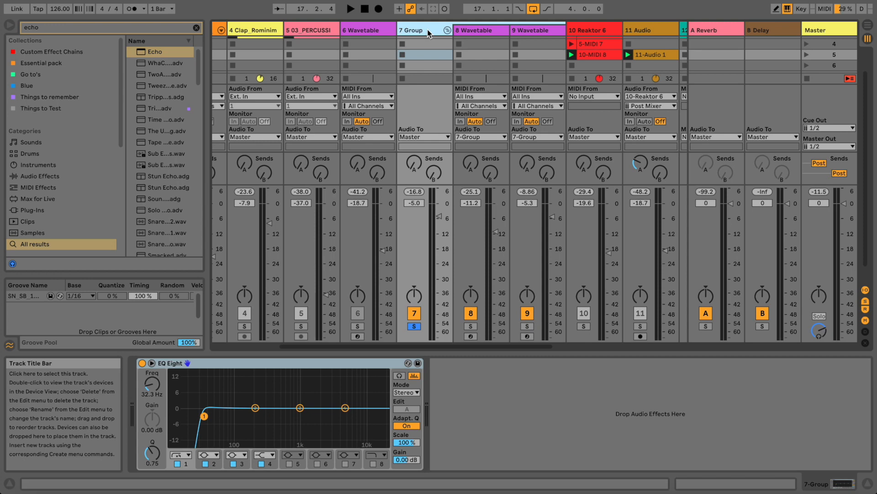
- Widen the browser and search the Master_Samples_Library for groove
drag(204, 60, 344, 71)
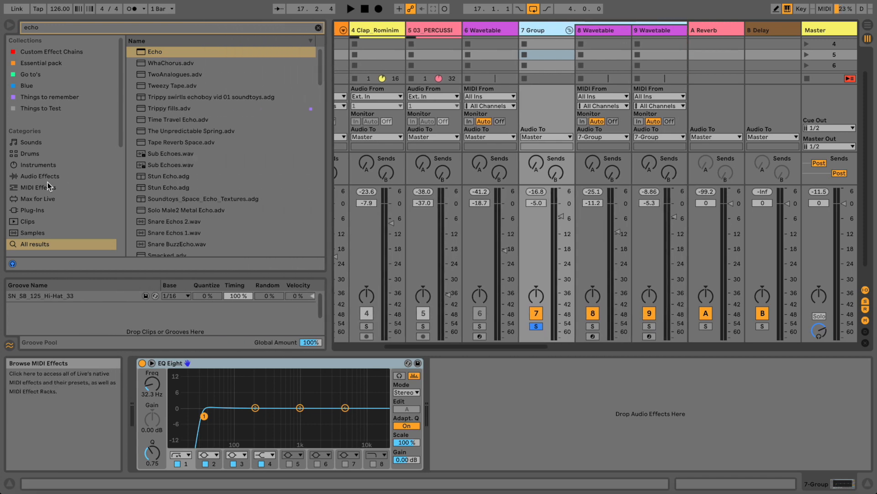
scroll(47, 191, down, 4)
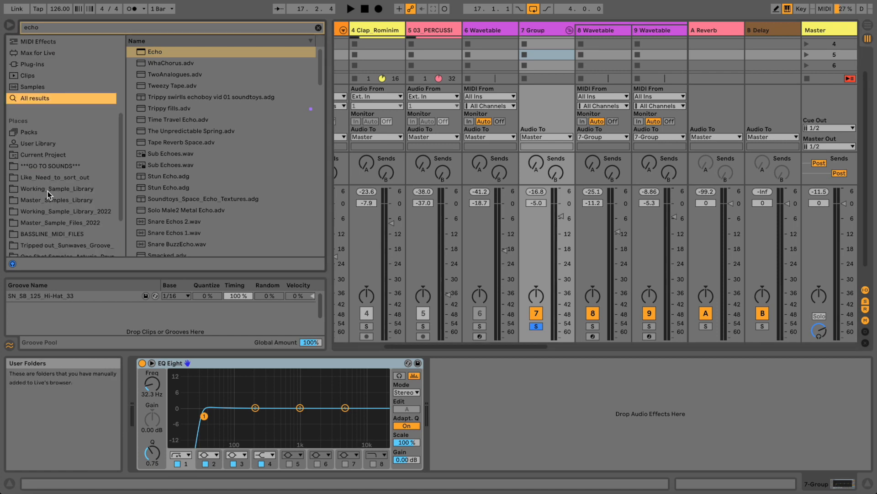
scroll(47, 191, down, 3)
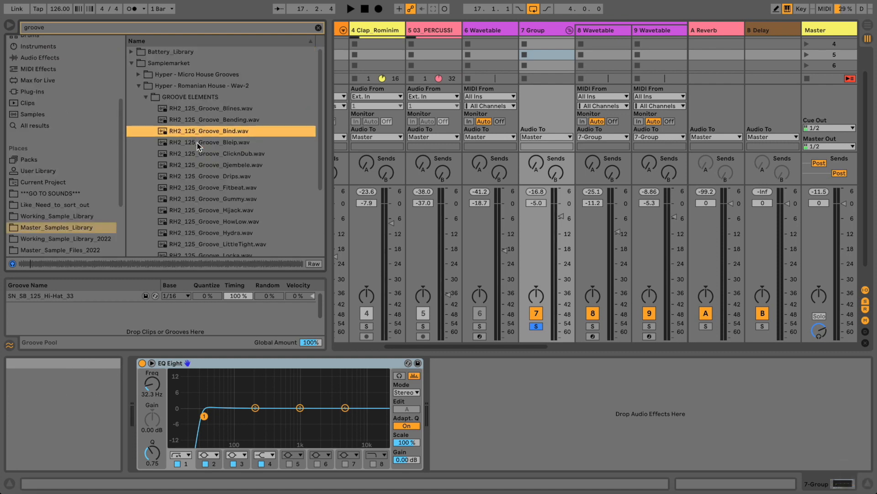
- Audition the loops in the GROOVE ELEMENTS folder from RH2_125_Groove_Bleip.wav to RH2_125_Groove_Drips.wav, raising the system volume
click(196, 143)
key(Down)
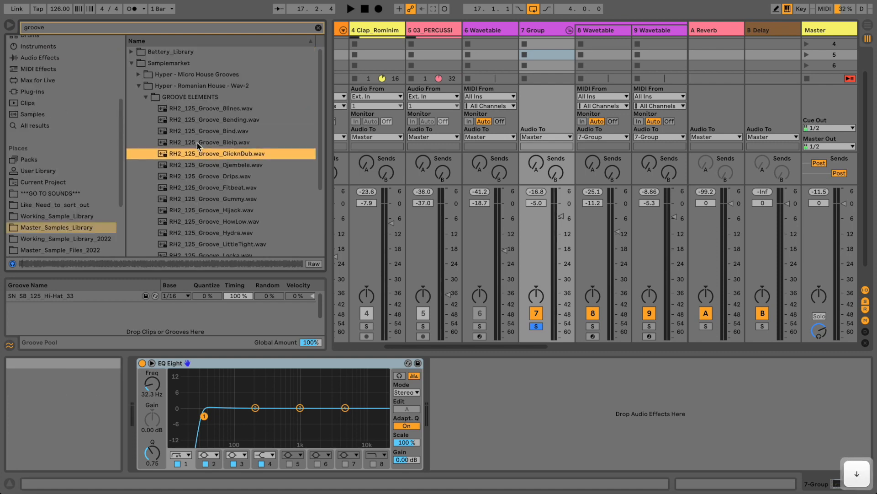
key(Down)
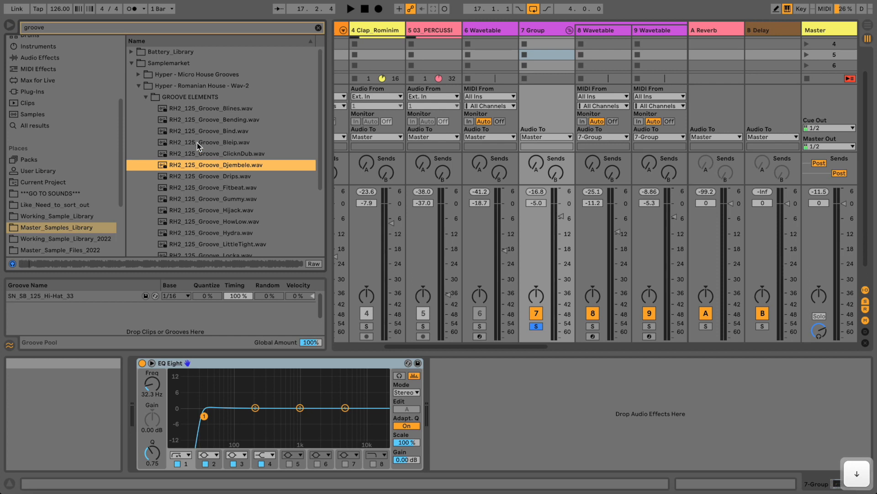
key(Down)
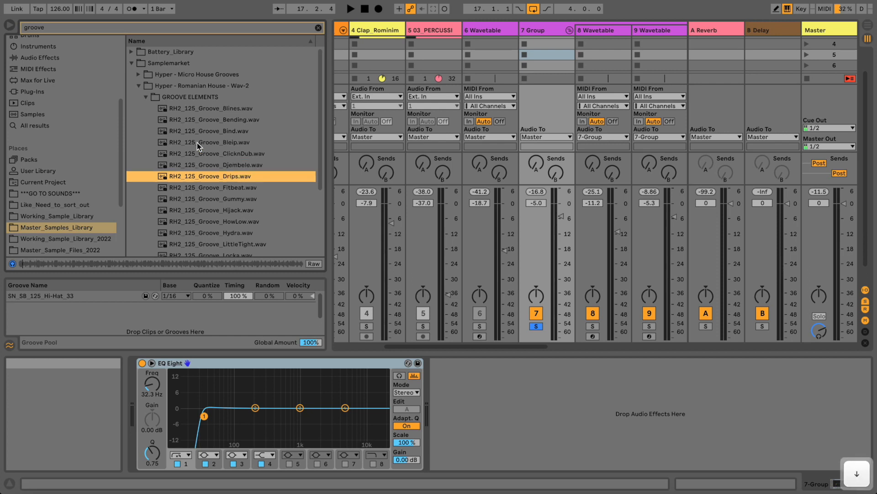
key(XF86AudioRaiseVolume)
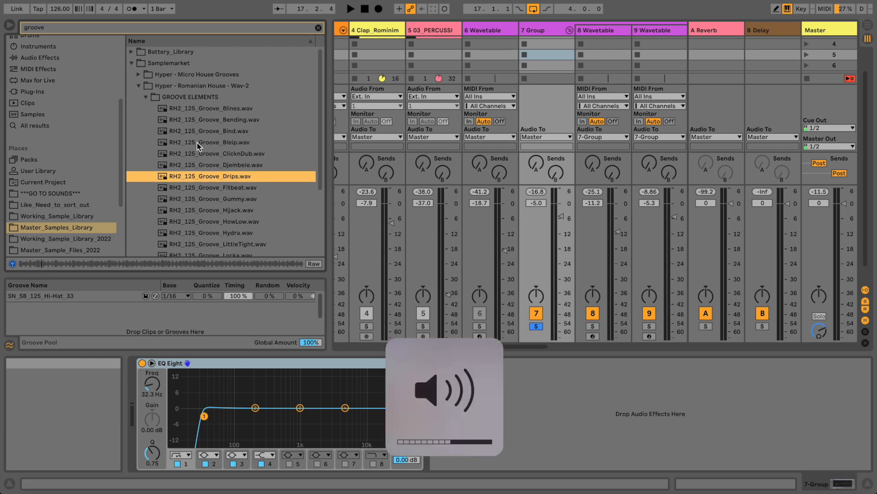
- Collapse the Samplemarket folder and narrow the browser again, with the 7 Group track selected
key(Left)
key(Left)
key(Left)
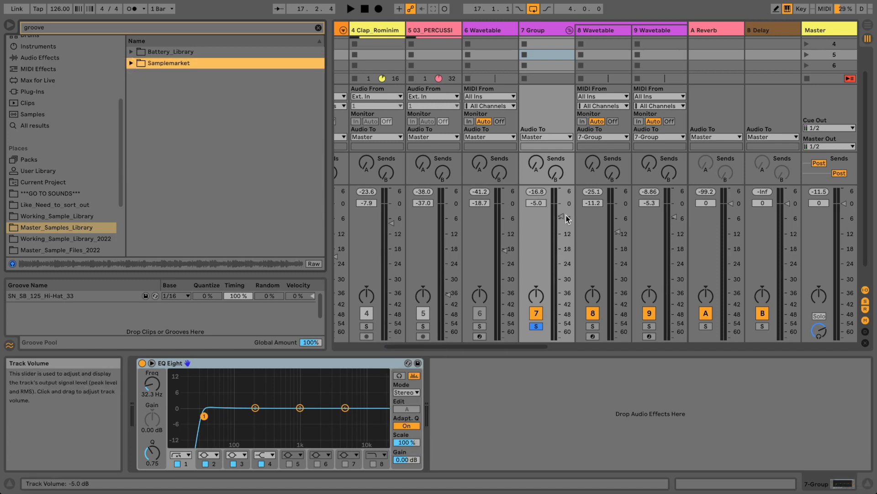
click(543, 30)
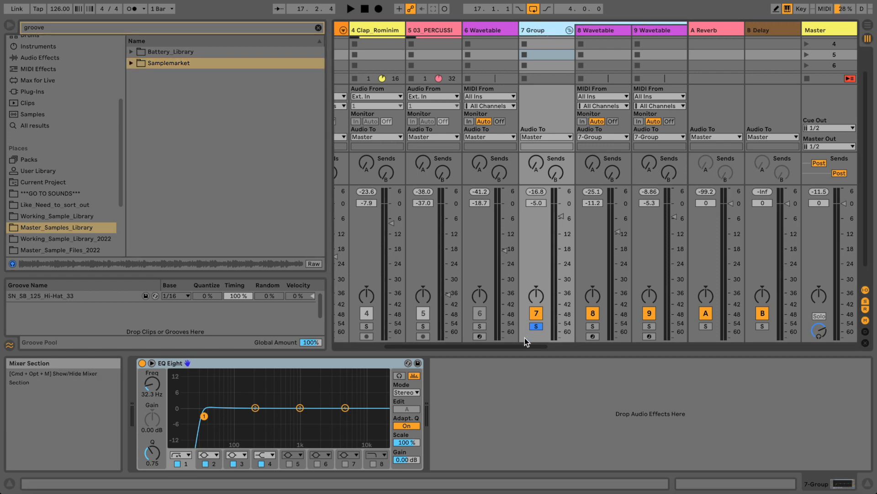
drag(327, 197, 236, 193)
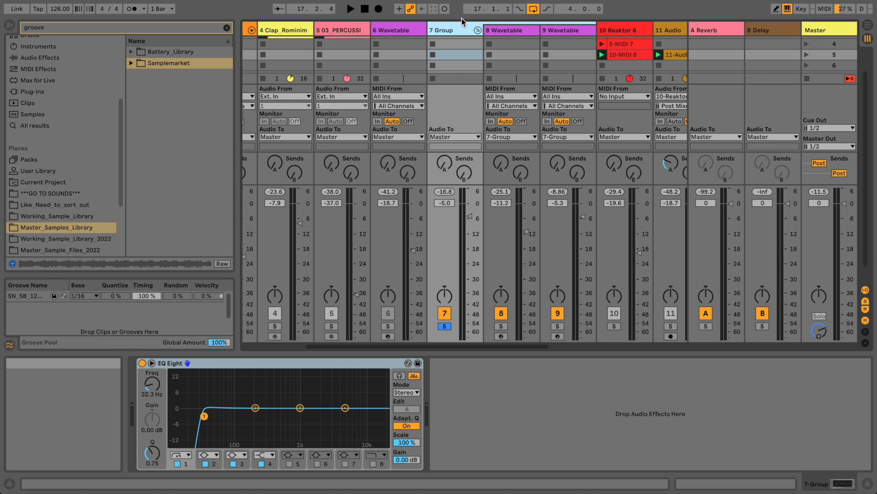
- Play the set and set the volumes of 7 Group to 0 dB, 8 Wavetable to -7.6 dB and 9 Wavetable to -2.2 dB
key(space)
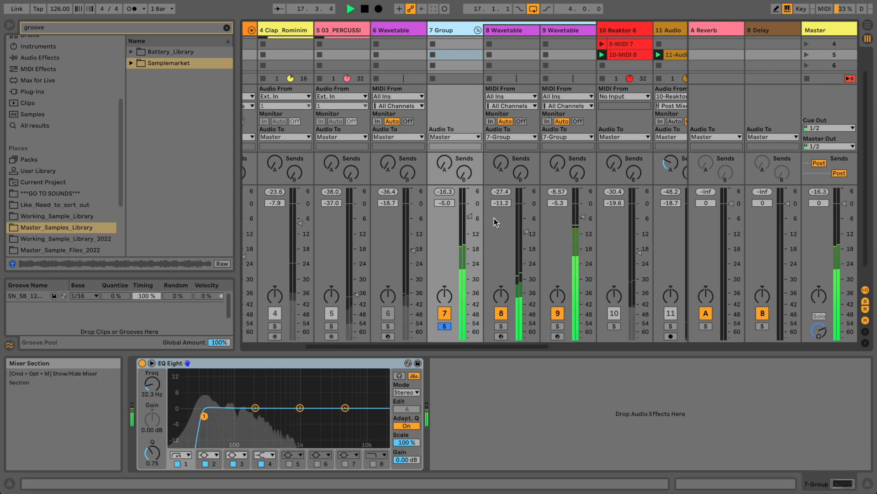
double_click(466, 214)
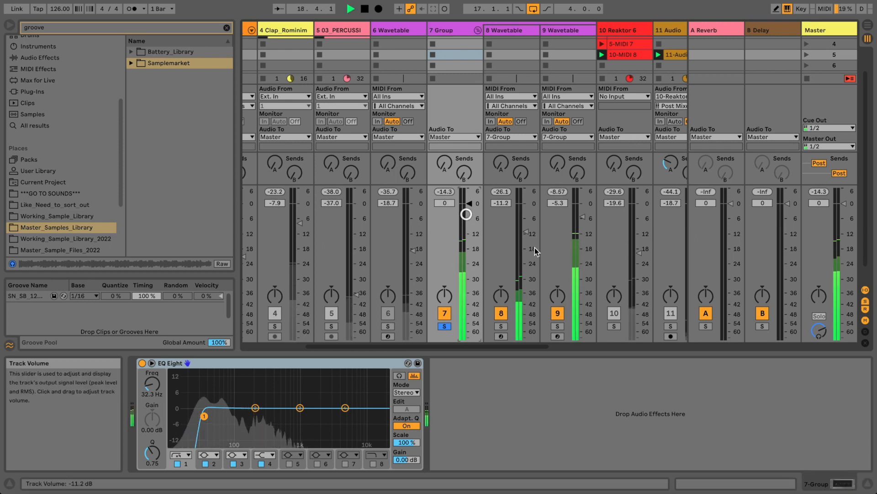
drag(525, 234, 524, 223)
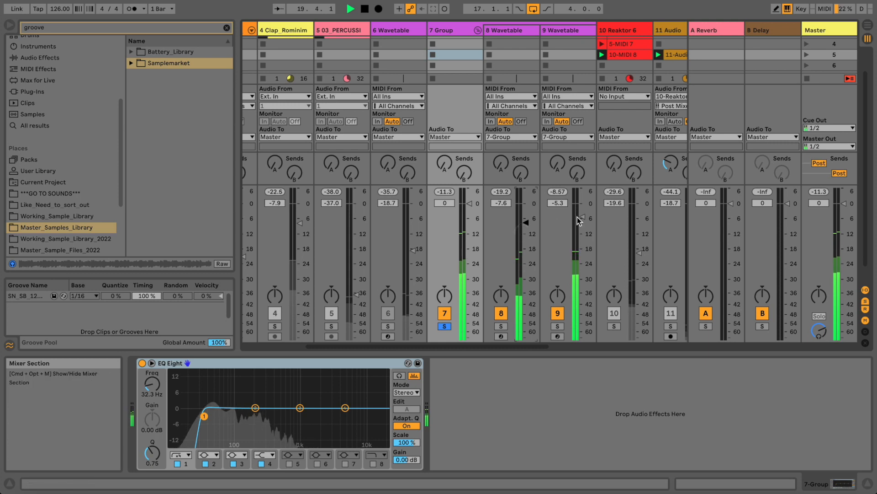
drag(578, 219, 579, 216)
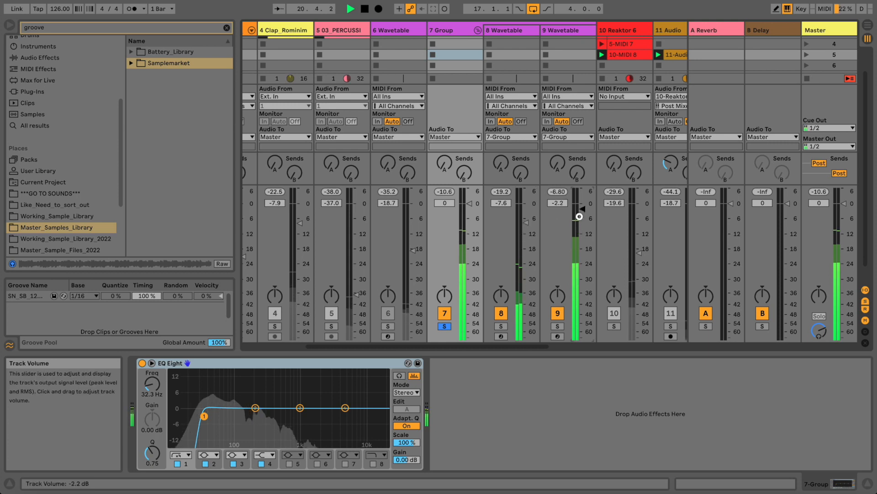
- Turn off solo on the 7 Group track and raise the system volume to hear the full mix
click(446, 328)
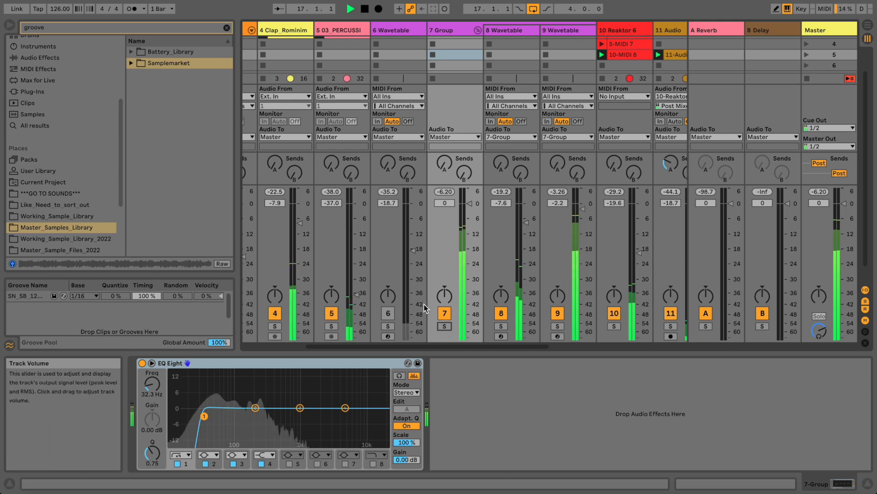
key(XF86AudioRaiseVolume)
key(XF86AudioRaiseVolume)
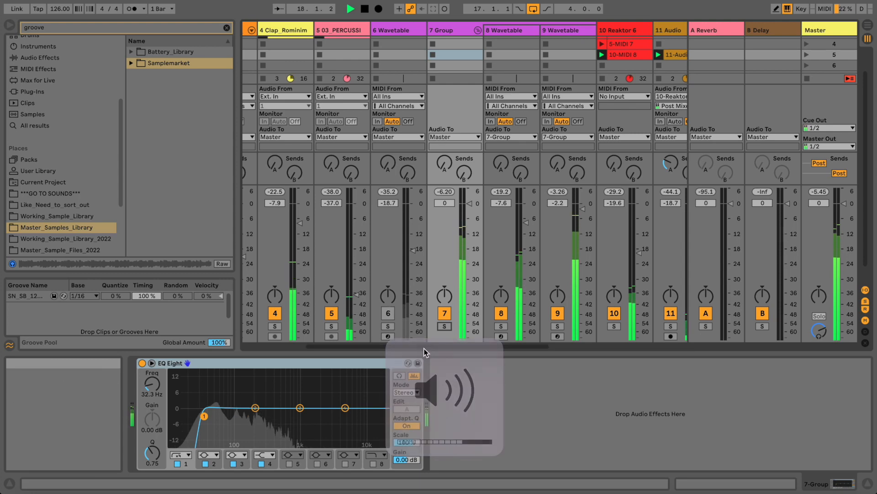
- Audition the 13 Dark_Text track in solo and lower its volume to -14.0 dB
drag(423, 345, 360, 346)
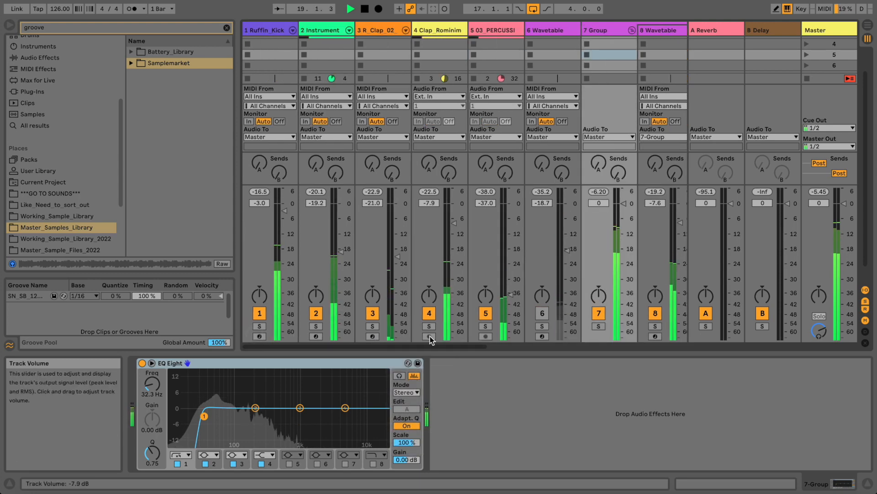
drag(427, 346, 606, 362)
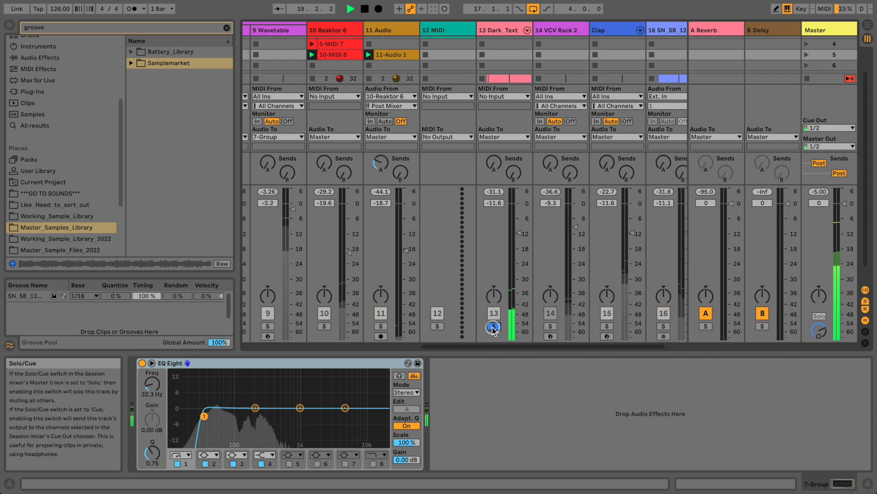
drag(519, 231, 515, 232)
drag(502, 344, 447, 344)
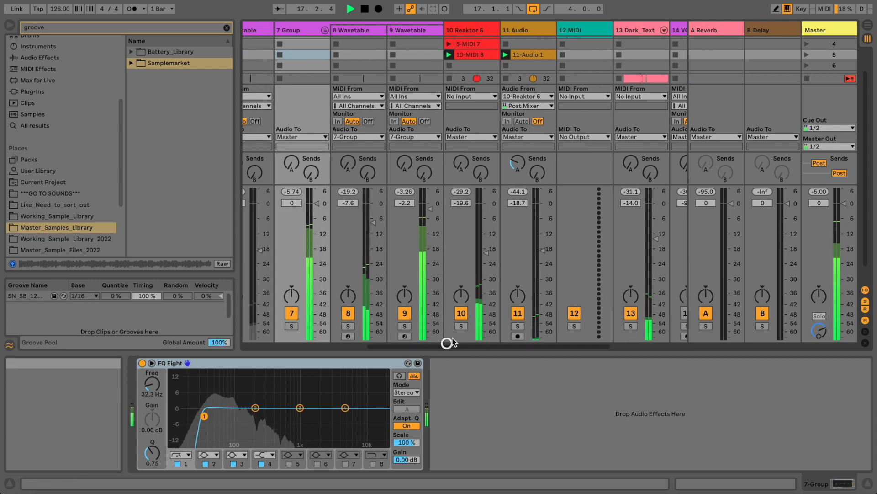
- Briefly solo the 10 Reaktor 6 track, unsolo it and set its volume to -21.8 dB
click(461, 326)
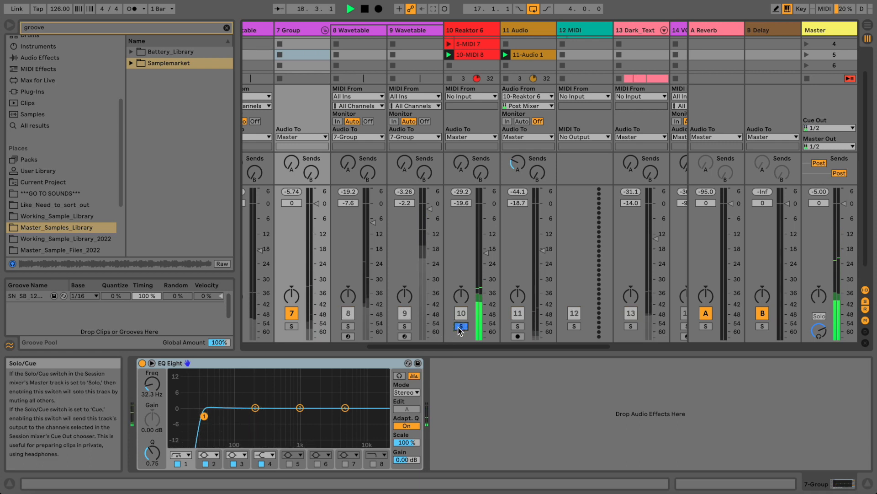
click(460, 326)
drag(480, 243, 482, 247)
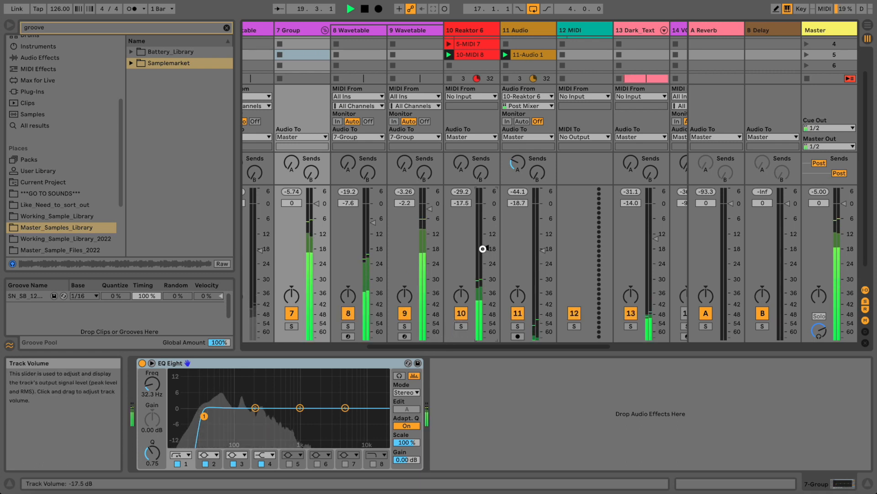
- Raise the volume of the 1 Ruffin_Kick track to 0.4 dB
drag(476, 350, 366, 335)
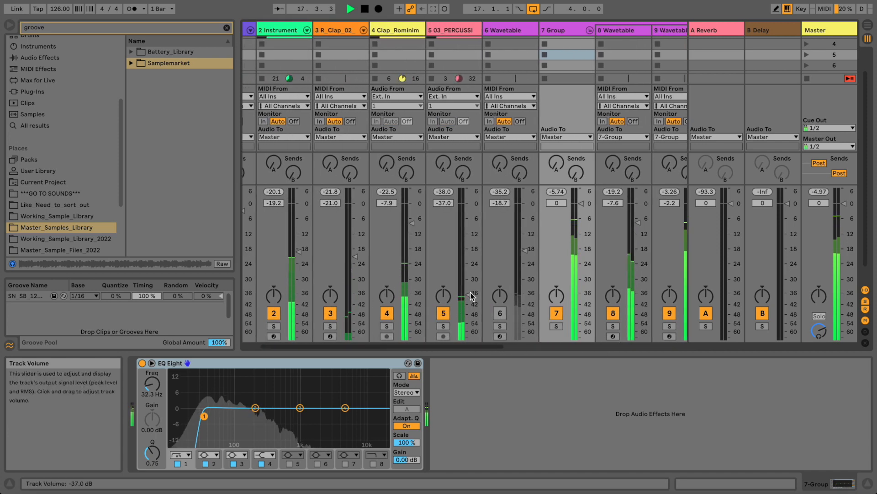
drag(457, 347, 391, 342)
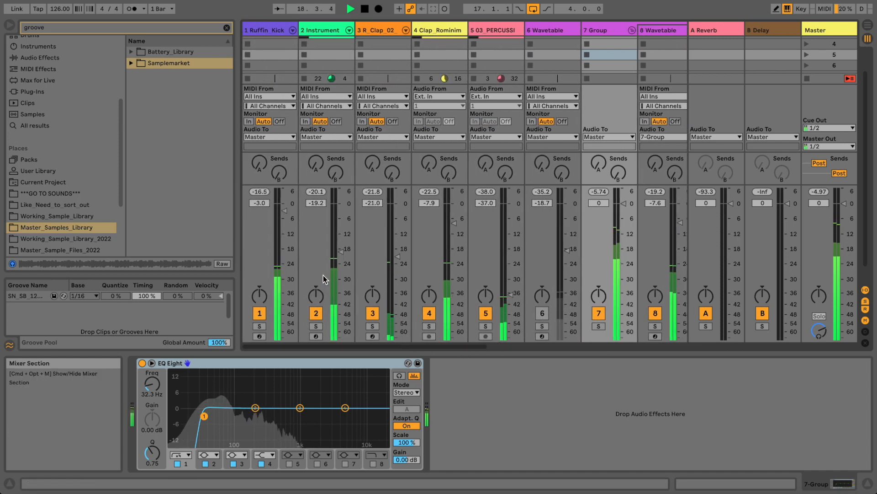
drag(281, 210, 281, 206)
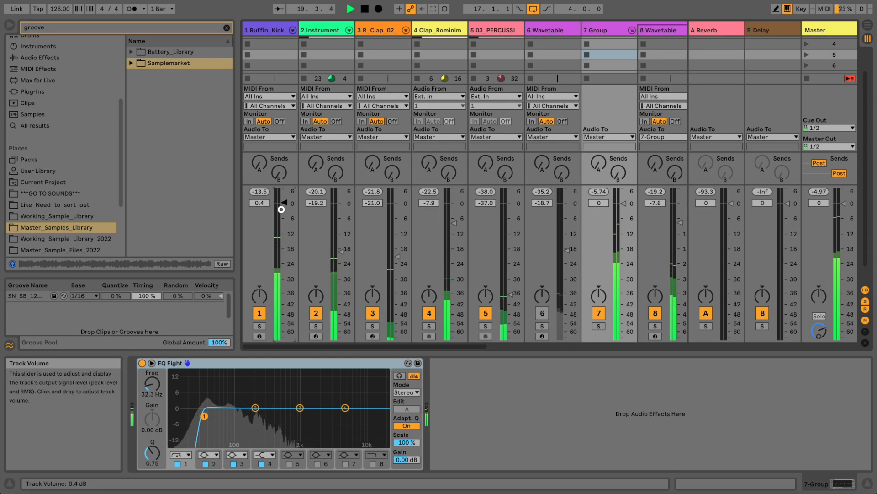
- Mute and reactivate the 7 Group track to compare the mix with and without it
click(599, 313)
key(XF86AudioRaiseVolume)
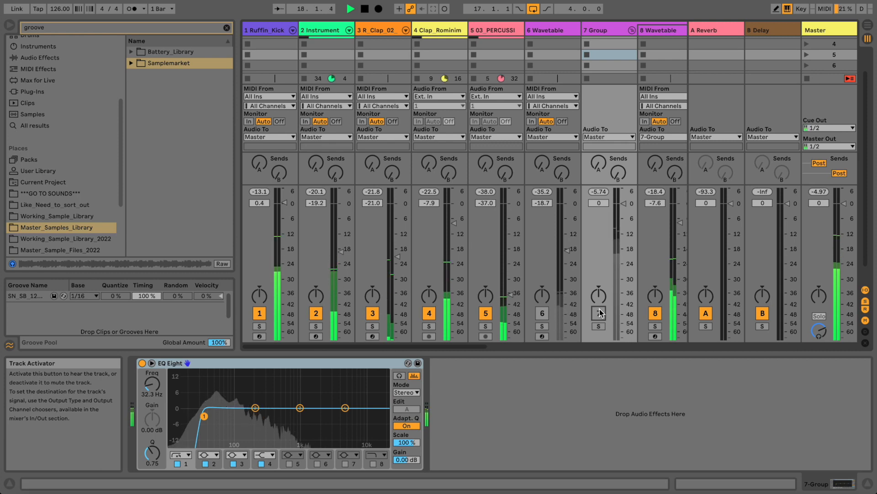
click(599, 310)
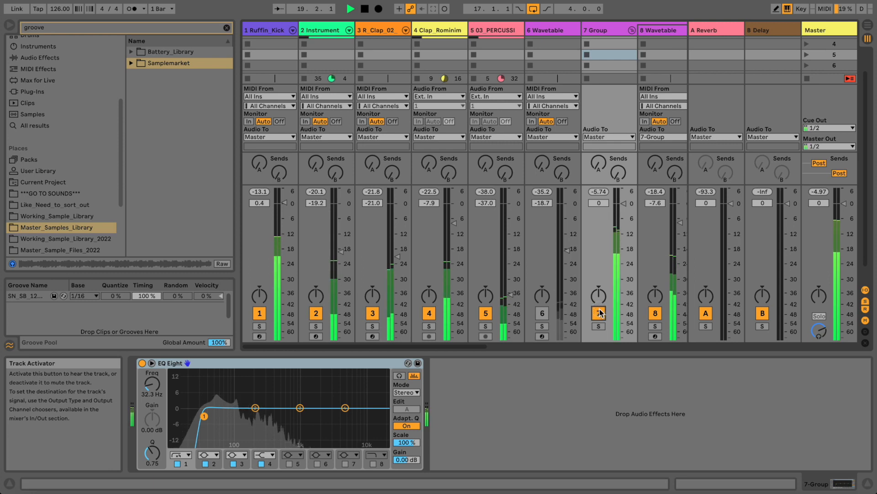
- Lower the 7 Group track's volume to -7.4 dB and stop playback
mouse_move(626, 204)
mouse_down()
mouse_move(620, 208)
mouse_move(630, 207)
mouse_up()
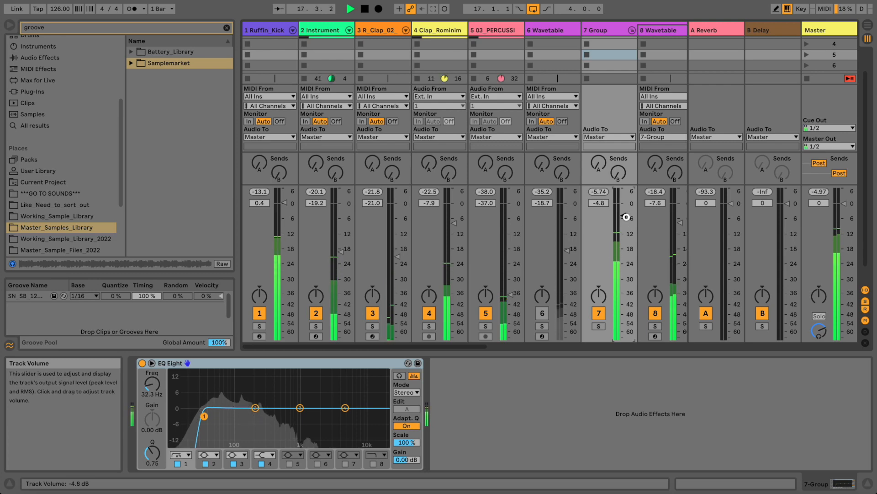
drag(619, 218, 623, 221)
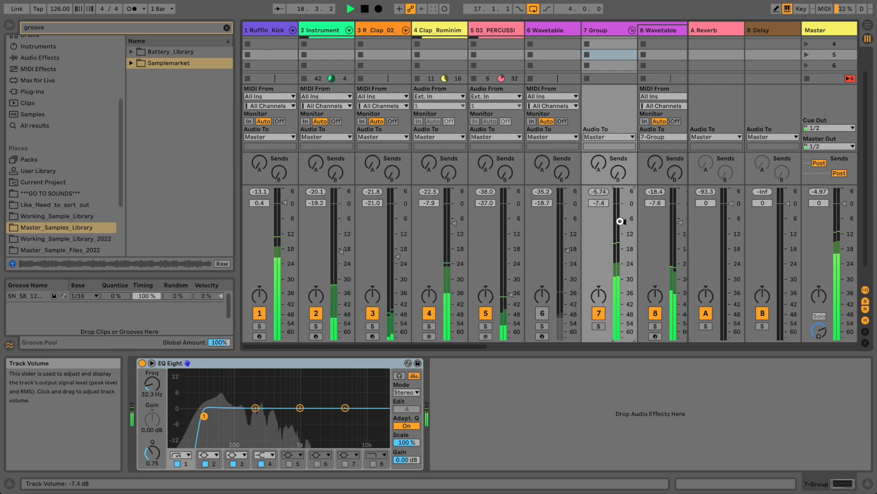
key(space)
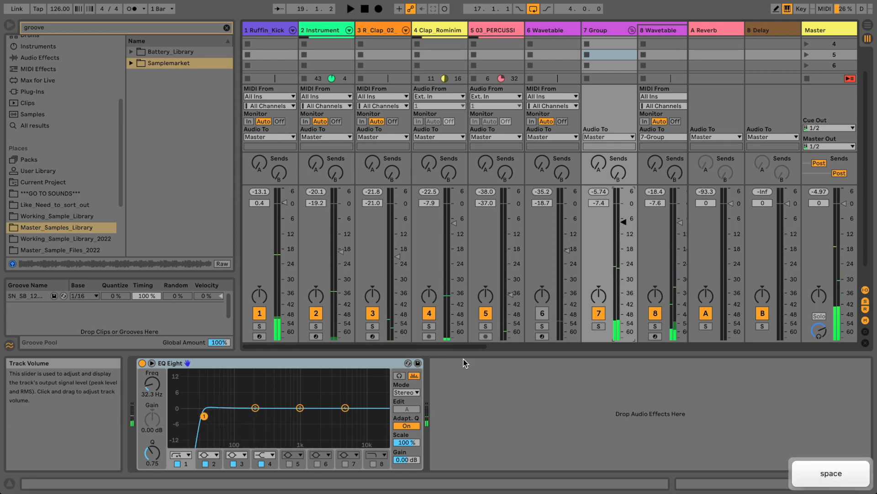
- Solo the 8 Wavetable track and display the MDD___SNAKE_V3.2.3 device in the 9 Wavetable track's device chain
drag(470, 347, 533, 347)
click(496, 326)
click(581, 28)
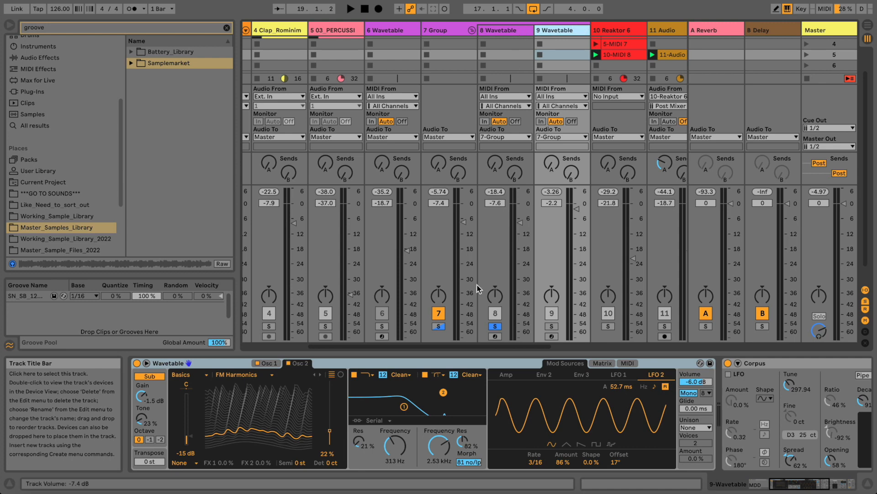
drag(795, 484, 695, 469)
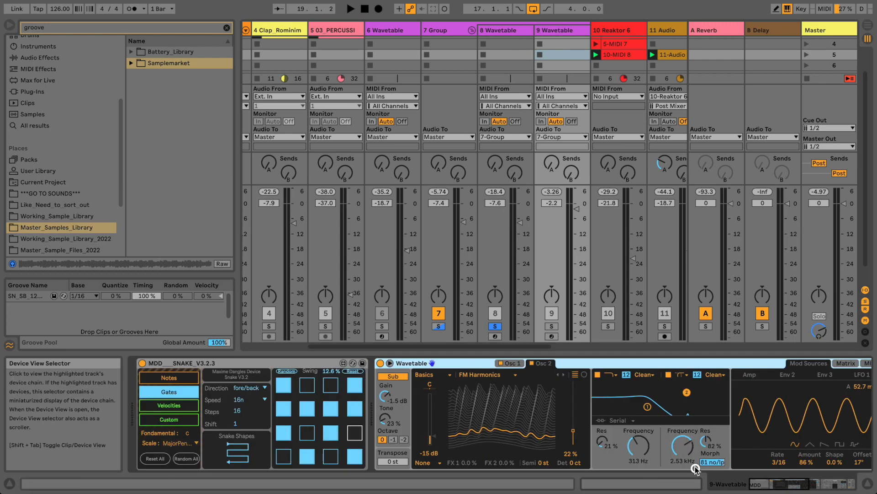
click(232, 362)
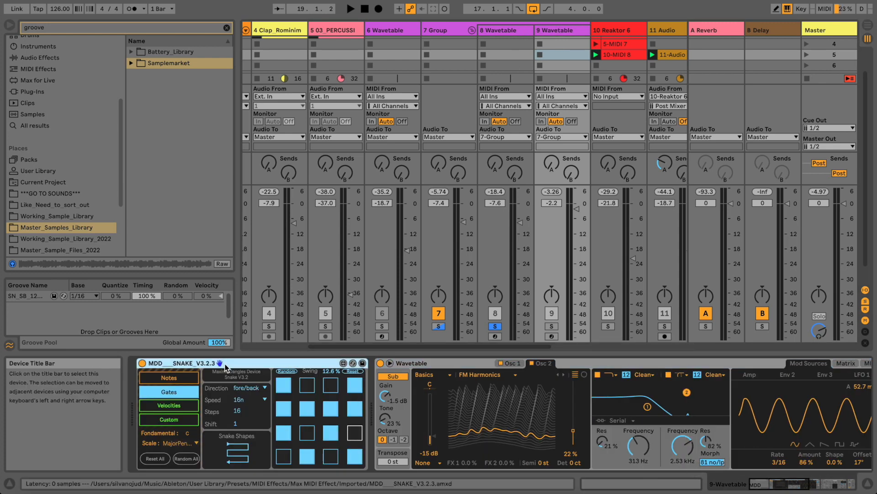
- Solo the 9 Wavetable track to audition it and show the Snake device's Notes sequencer
click(552, 326)
key(space)
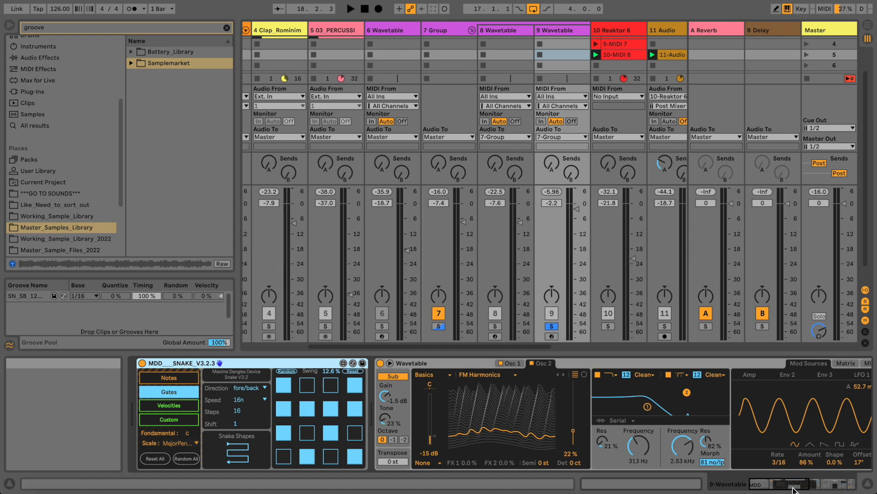
mouse_move(783, 484)
mouse_down()
mouse_move(791, 483)
mouse_move(778, 481)
mouse_up()
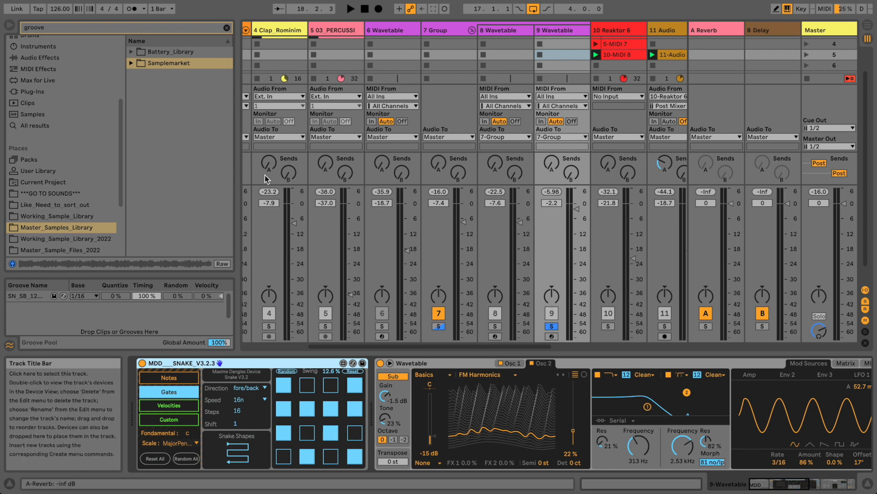
click(153, 379)
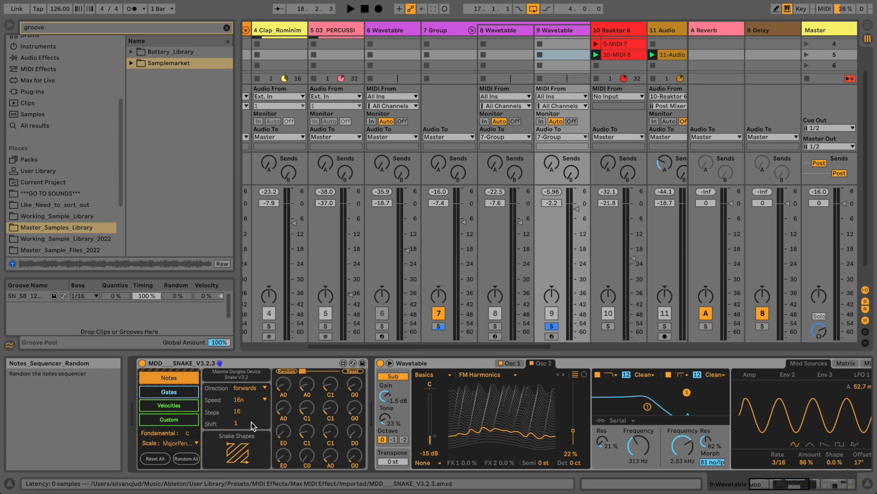
- Audition the soloed 9 Wavetable track briefly and bring its Wavetable device into view
key(space)
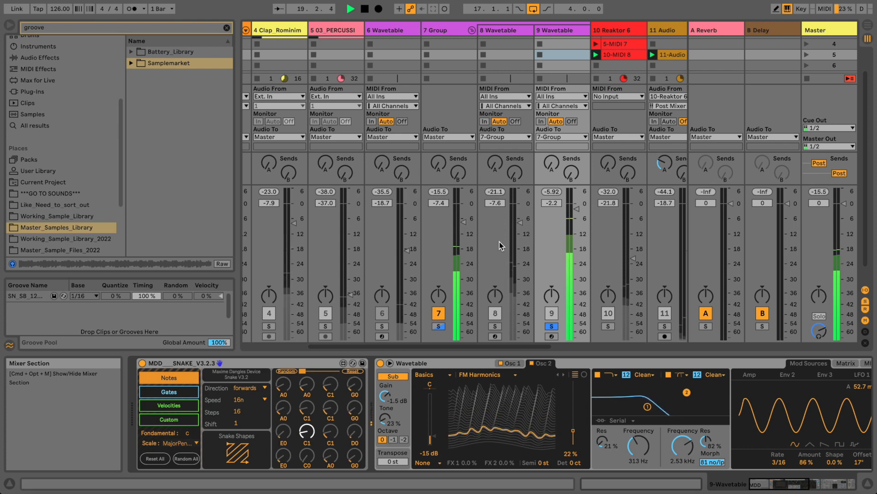
key(space)
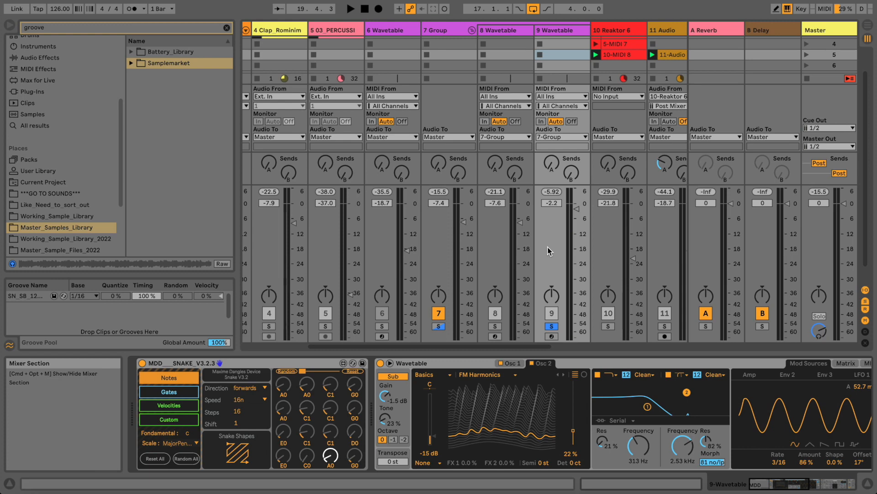
mouse_move(771, 484)
mouse_down()
mouse_move(781, 483)
mouse_move(770, 484)
mouse_up()
click(443, 361)
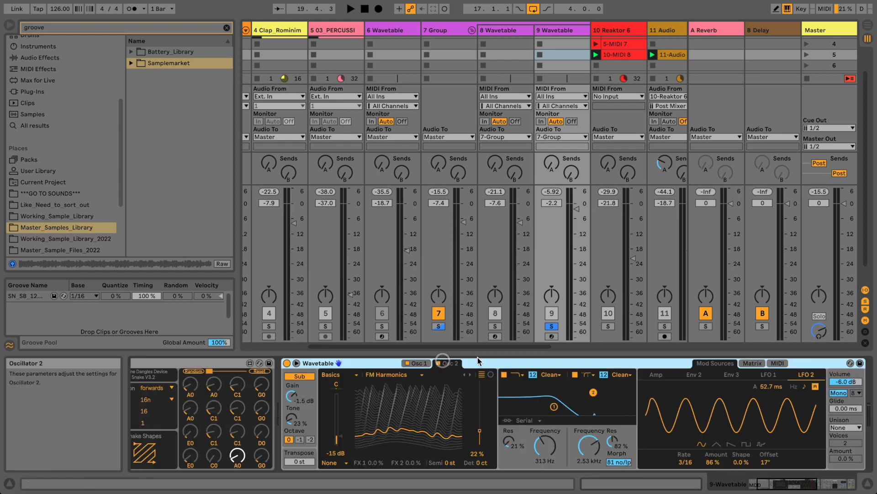
- Save the Wavetable device's settings as a User Library preset with a name beginning "Groo"
drag(800, 485, 795, 483)
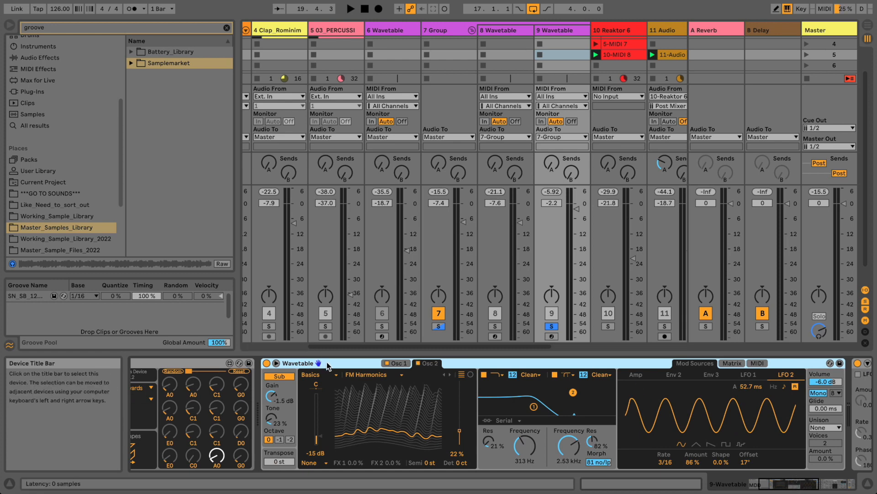
click(843, 363)
text(Gro)
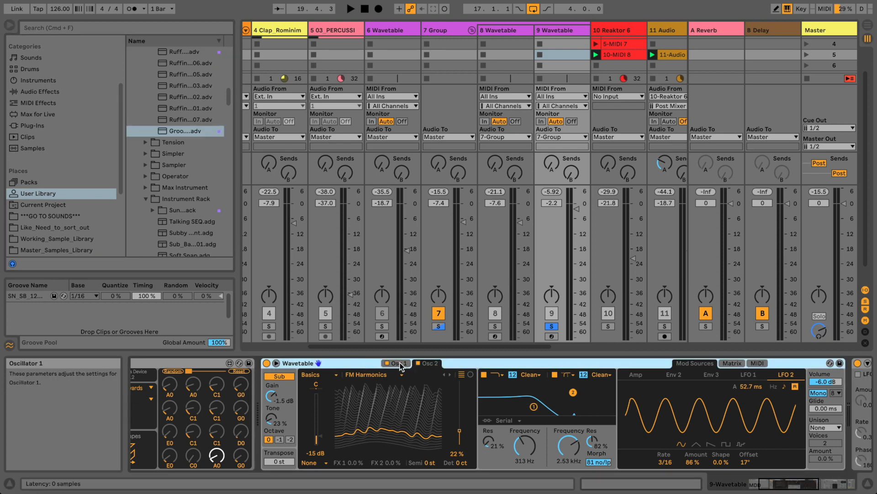
- Compare the wavetables of Oscillator 1 and Oscillator 2 and examine the Wavetable device's voice settings
click(399, 363)
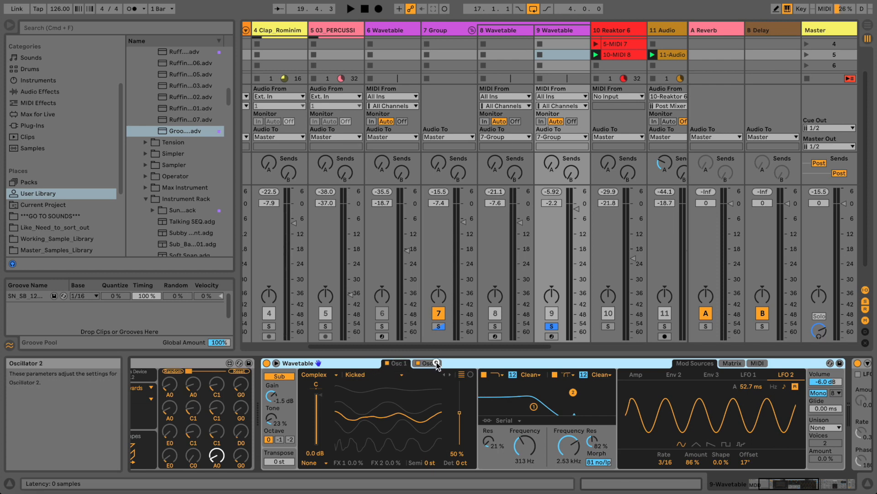
click(434, 362)
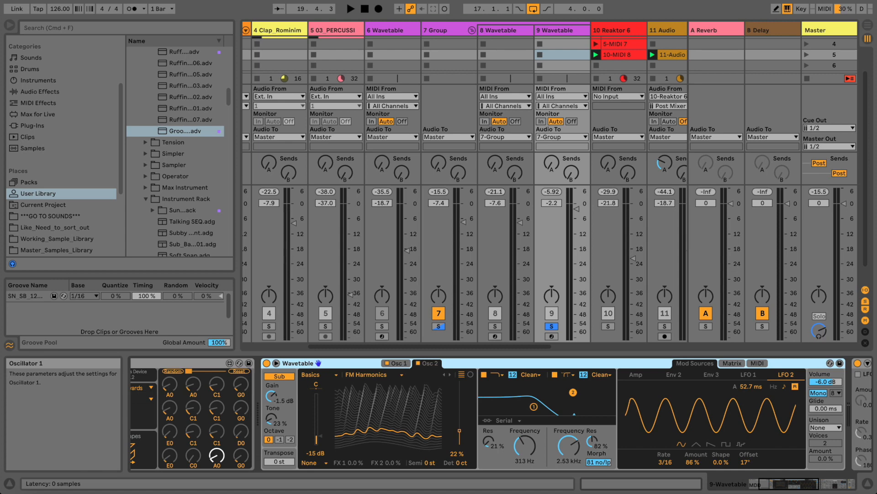
click(817, 481)
drag(818, 481, 783, 478)
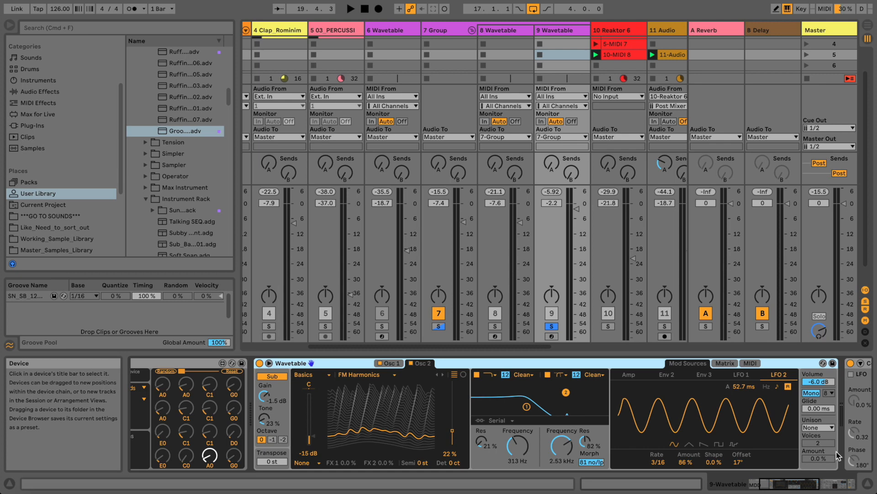
click(809, 486)
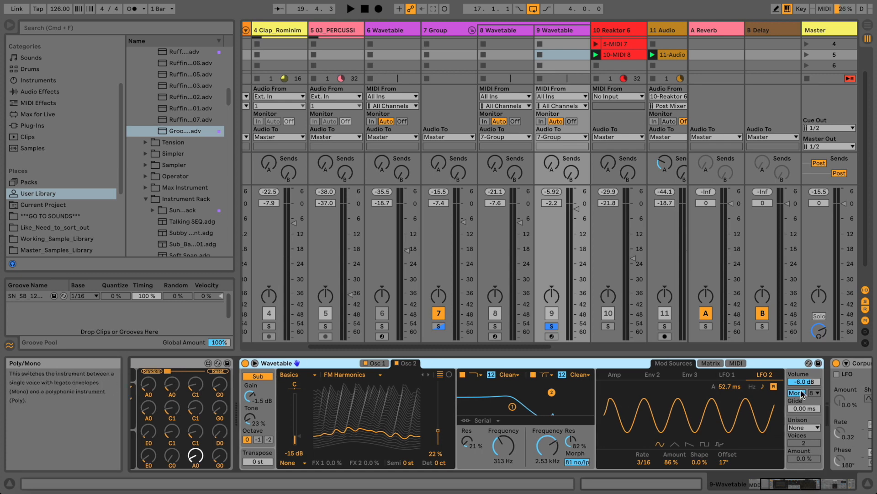
- Review the wavetable categories offered for Oscillator 2, keep Basics, and return to Oscillator 1
click(561, 31)
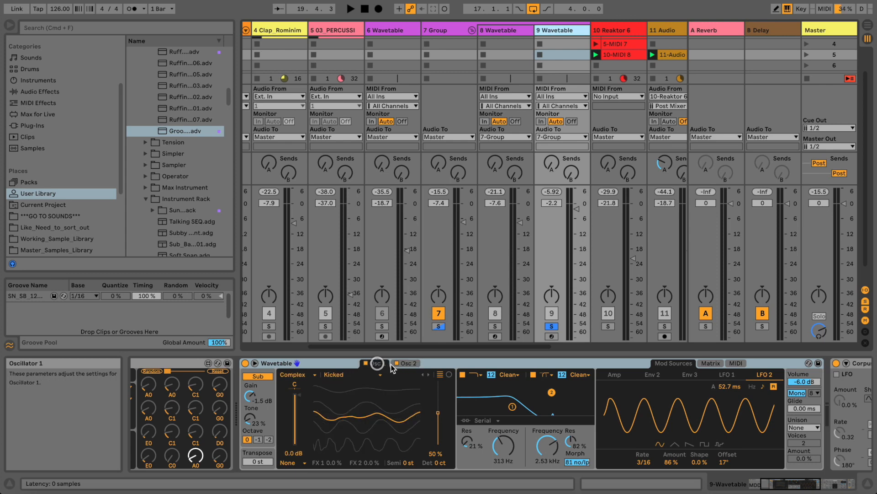
click(296, 375)
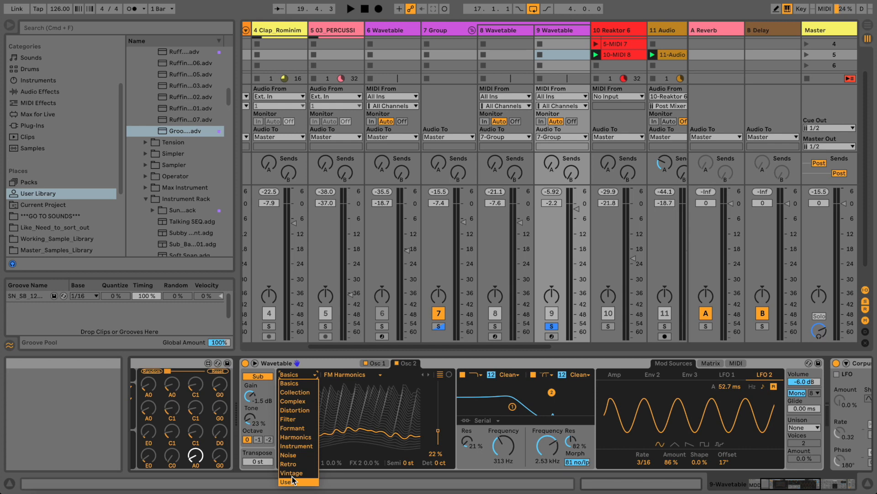
click(290, 382)
click(374, 364)
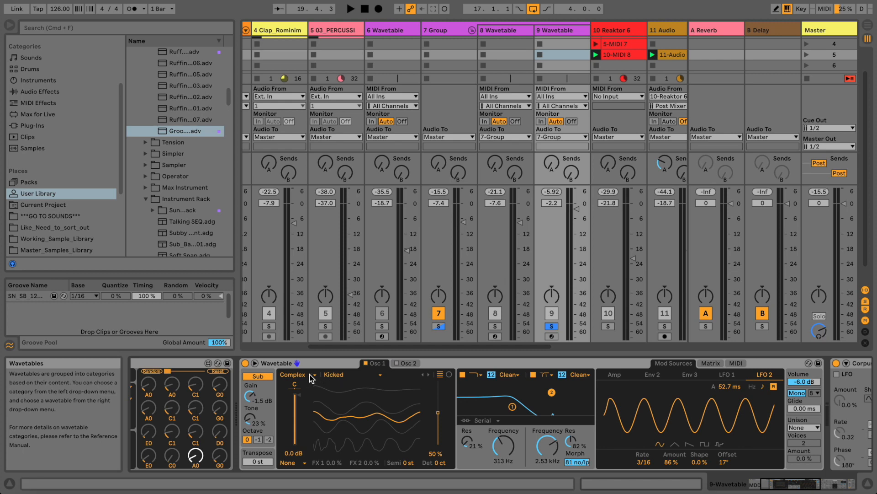
- Switch Oscillator 2 on during playback, raise its gain to -5.3 dB, and stop playback
key(space)
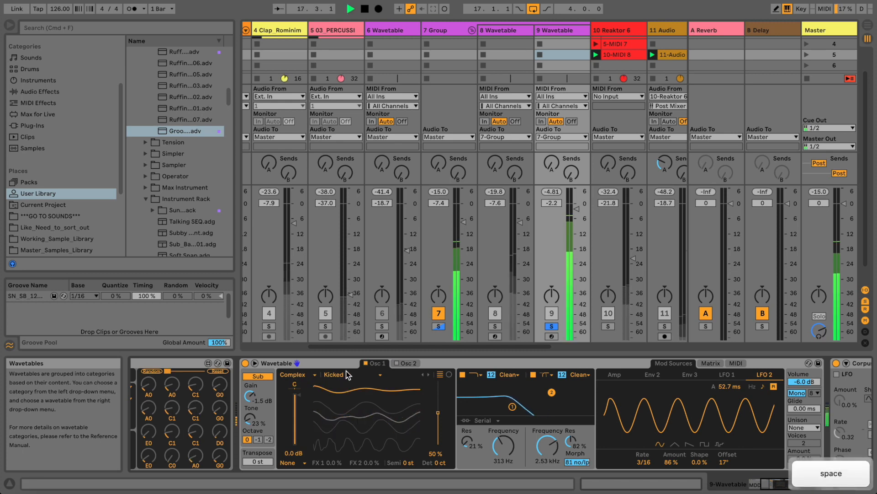
click(396, 363)
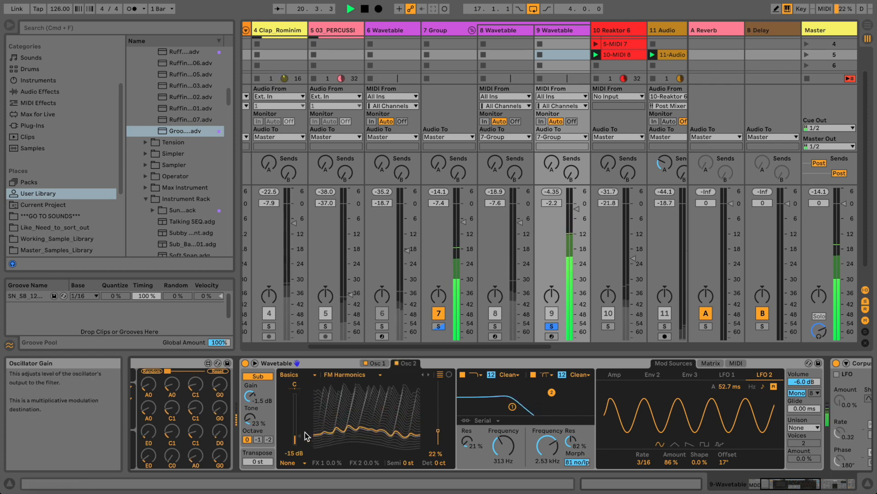
mouse_move(284, 435)
mouse_down()
mouse_move(284, 394)
mouse_move(284, 438)
mouse_up()
key(space)
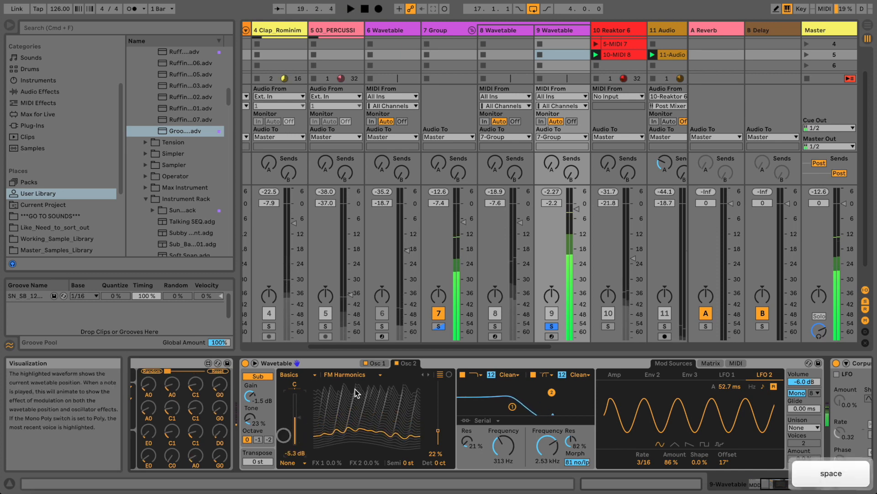
- Toggle Oscillator 2 off and on, and lower its gain to -15 dB while auditioning the track
click(396, 363)
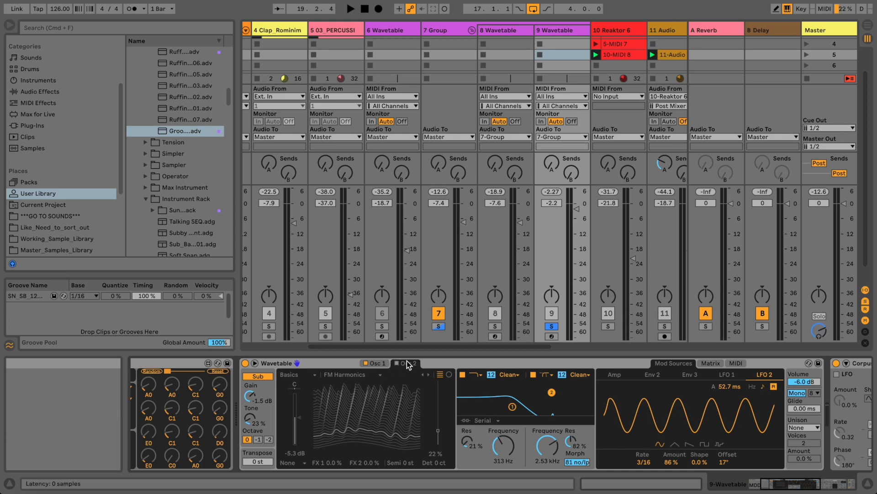
click(399, 363)
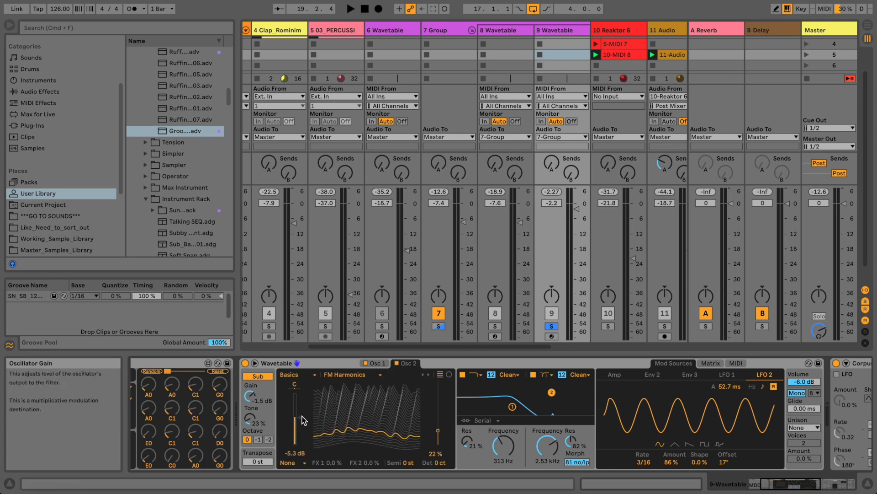
key(space)
mouse_move(296, 418)
mouse_down()
mouse_move(284, 417)
mouse_move(296, 430)
mouse_up()
key(space)
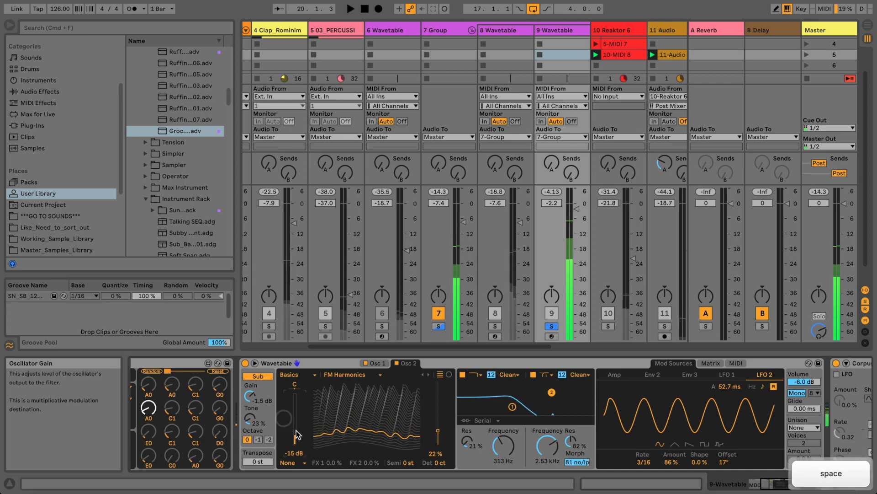
- Examine Oscillator 1, the modulation matrix assignments and the LFO 1 settings of the Wavetable device
click(372, 363)
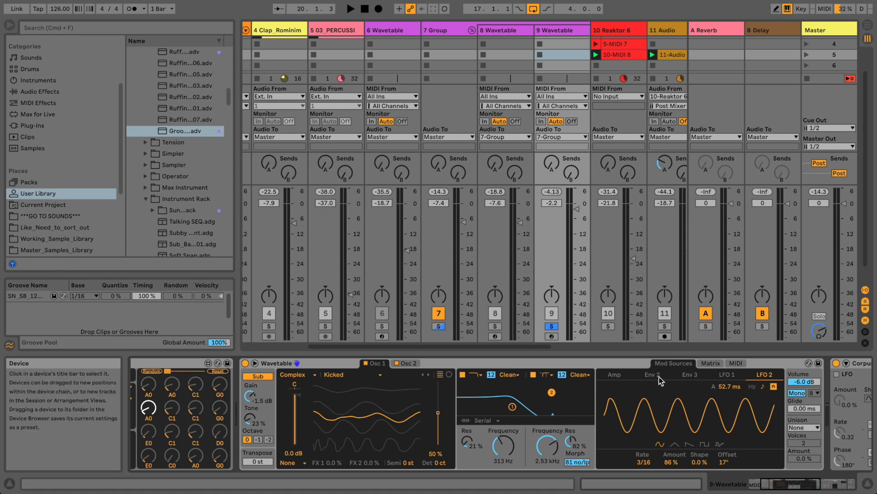
click(711, 363)
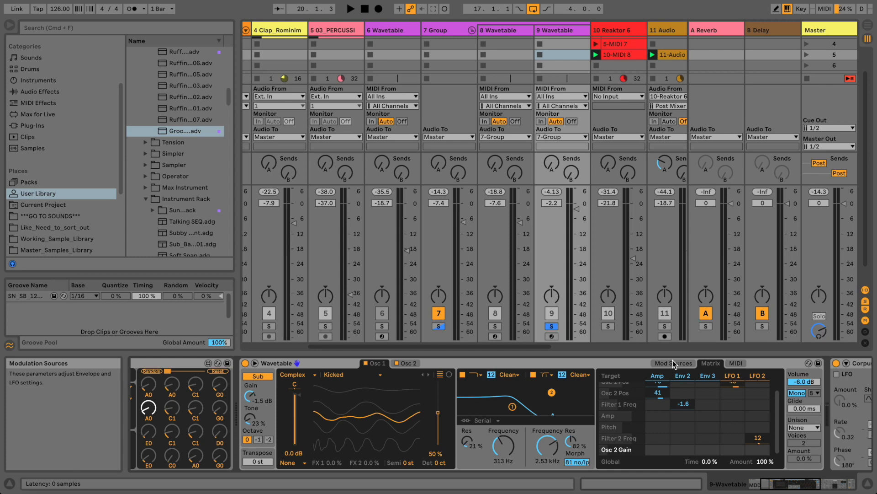
click(673, 362)
click(711, 363)
scroll(667, 407, up, 1)
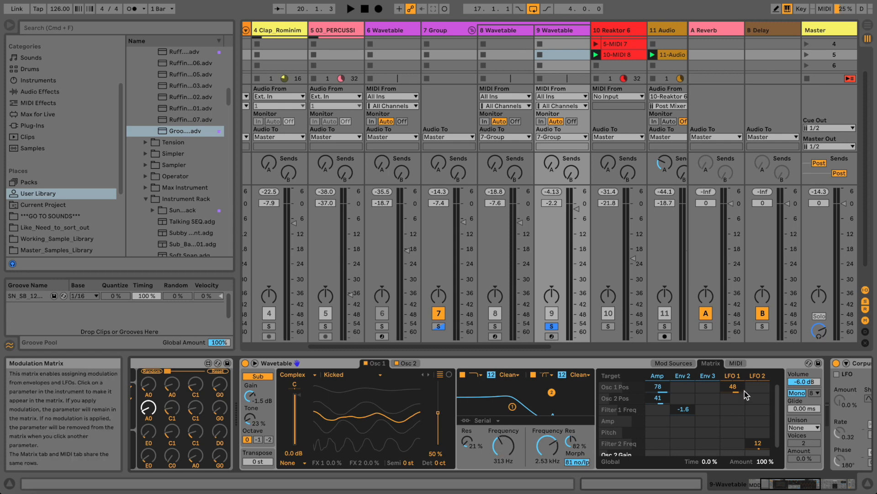
click(739, 375)
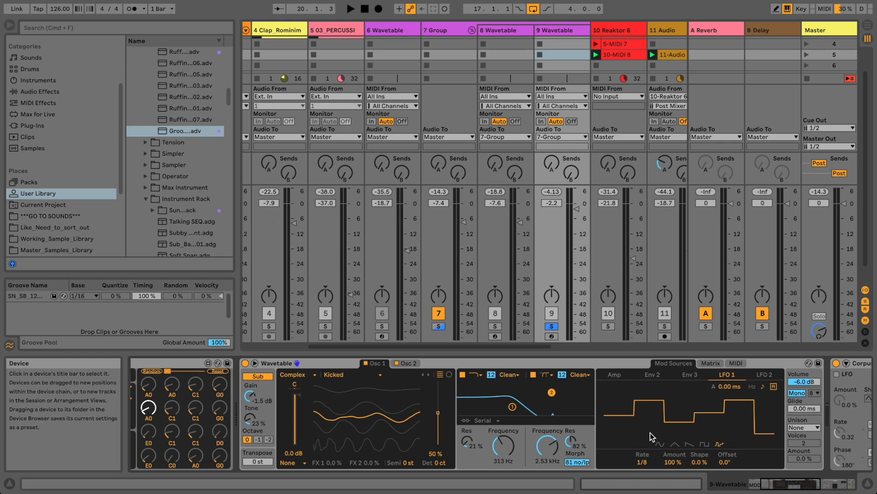
- Expand the Wavetable device to its full editing view and narrow the browser to give it more room
click(254, 363)
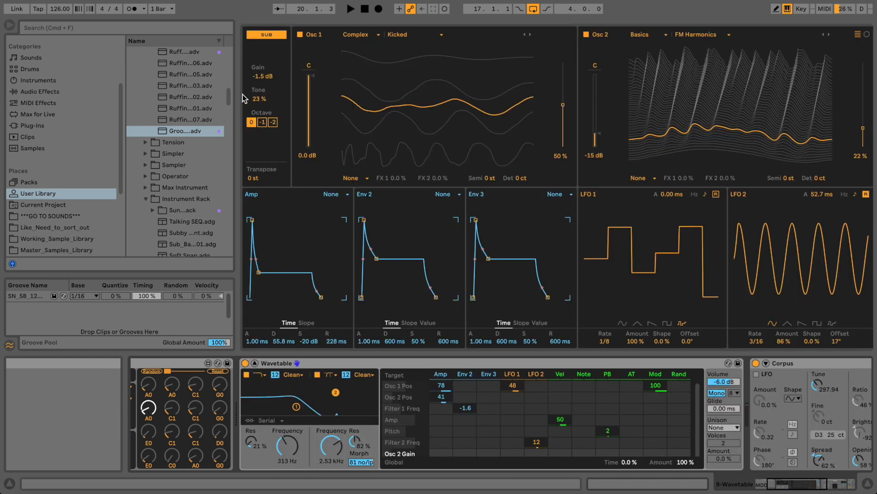
drag(239, 96, 92, 98)
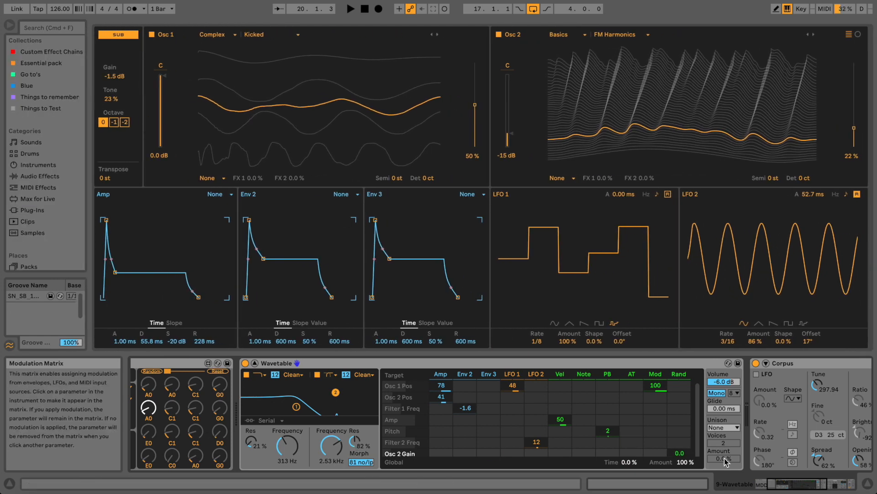
drag(781, 481, 781, 482)
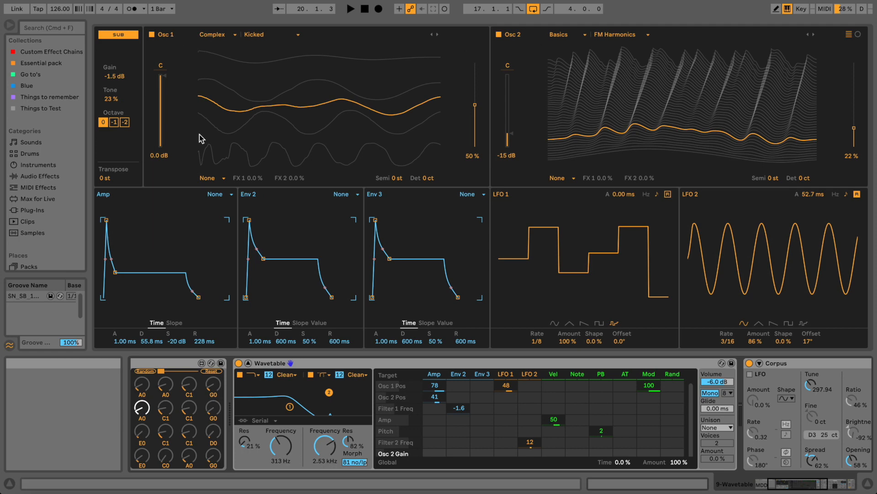
- Set Oscillator 2's gain to -12 dB and Oscillator 1's to 0.0 dB, and audition the result
drag(149, 77, 149, 80)
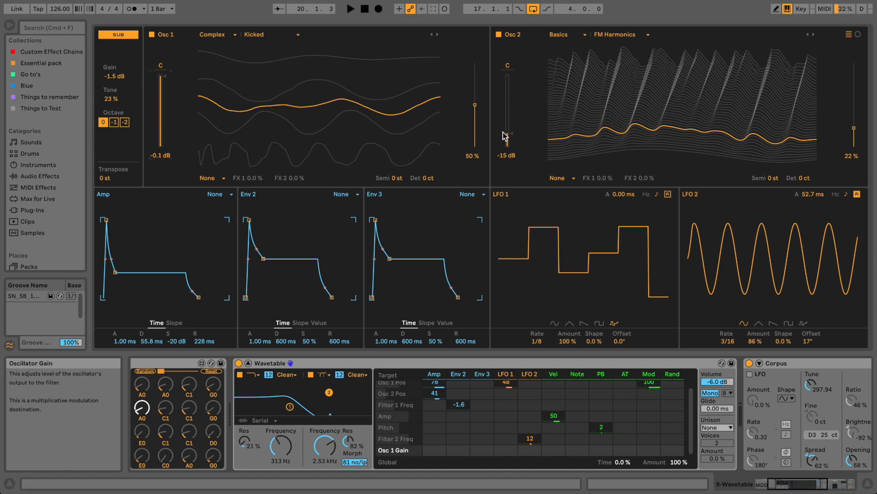
drag(510, 136, 495, 132)
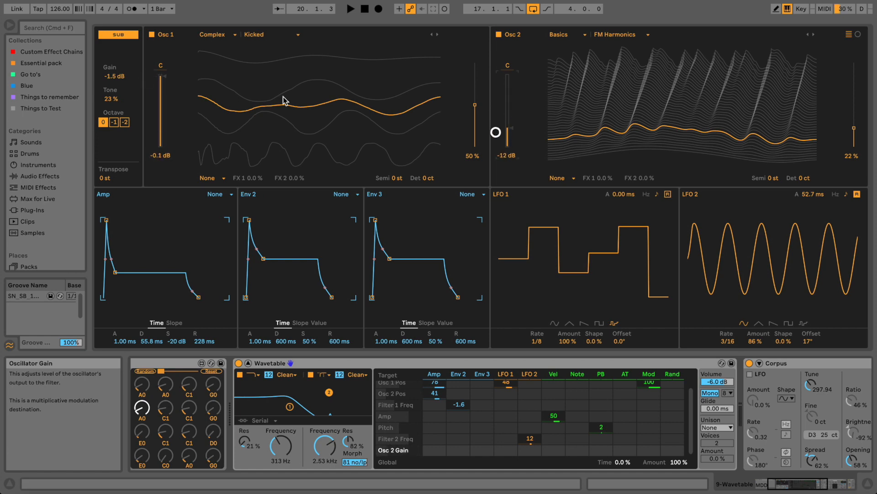
click(165, 77)
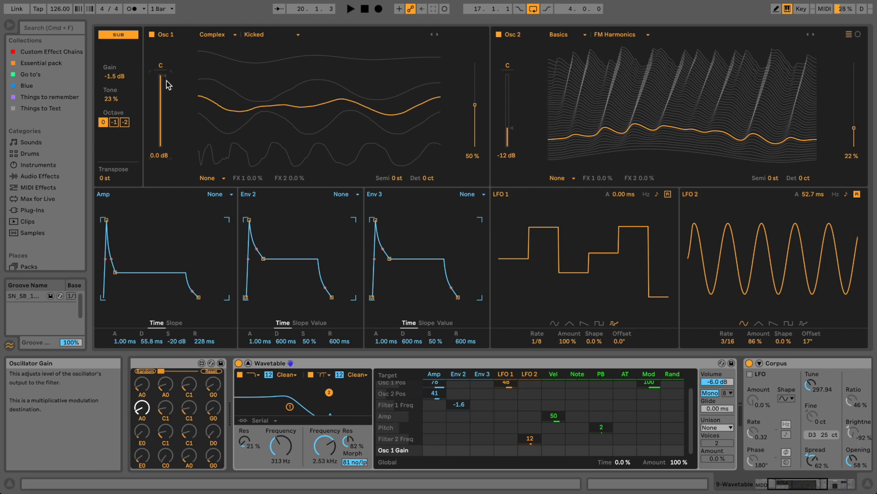
key(space)
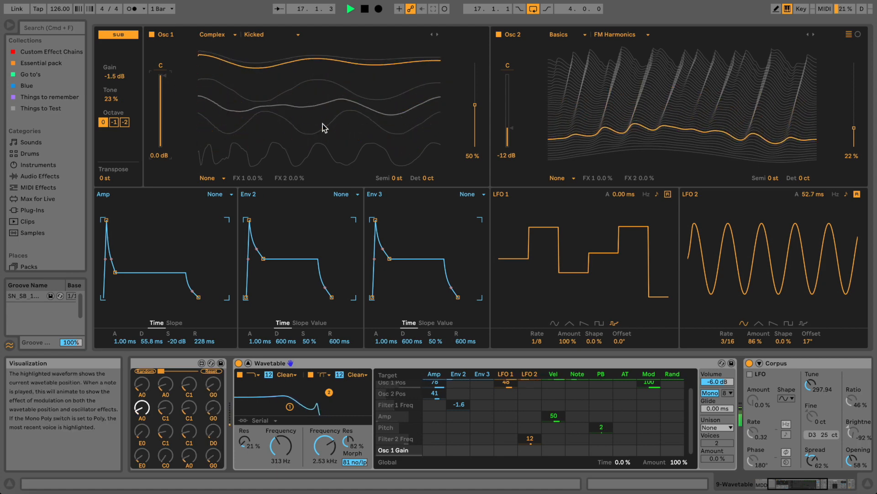
key(space)
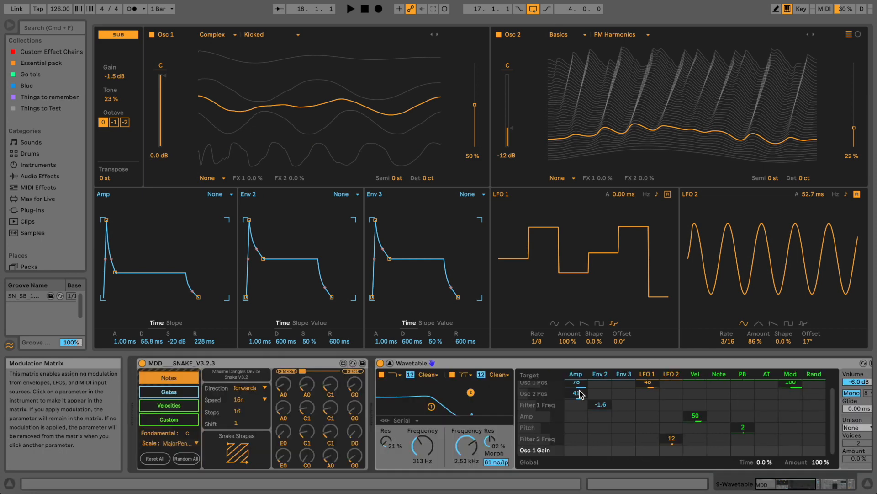
- Set Oscillator 1's wave position to 0.0 % and turn Oscillator 2 off
scroll(580, 390, up, 1)
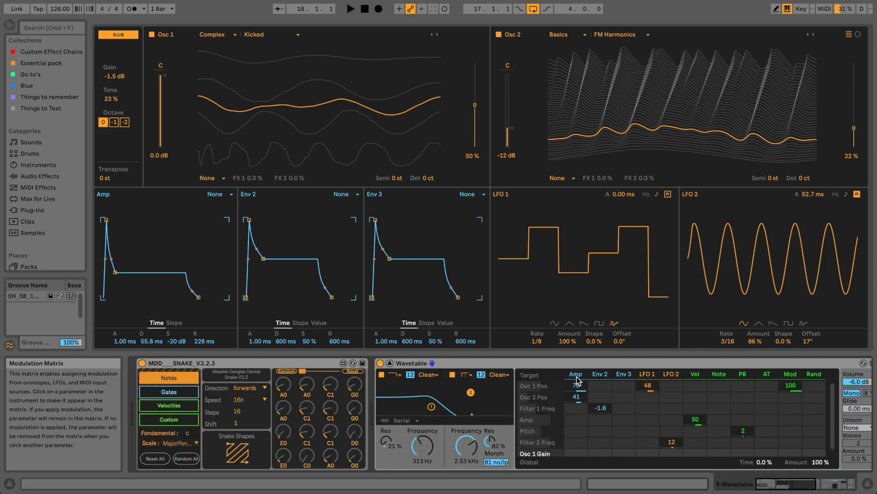
drag(475, 106, 475, 149)
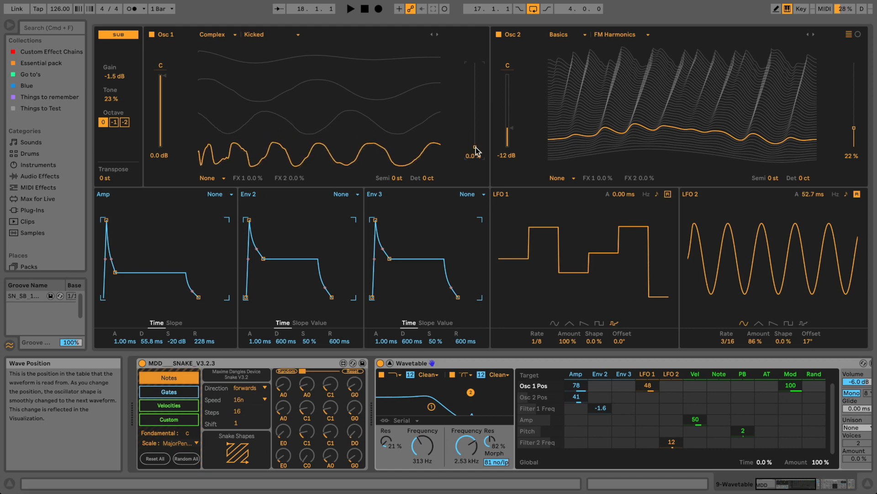
click(498, 35)
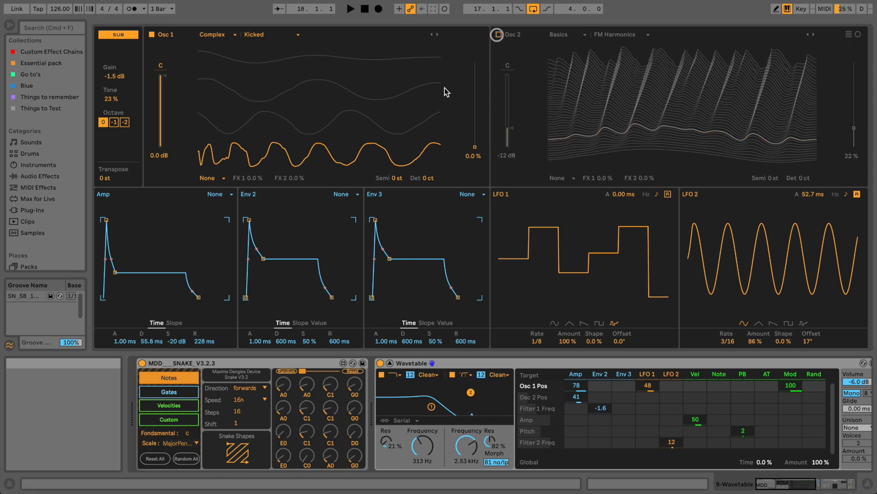
- Reselect the Kicked wavetable from the Complex category for Oscillator 1 and audition the pattern
click(220, 39)
click(220, 60)
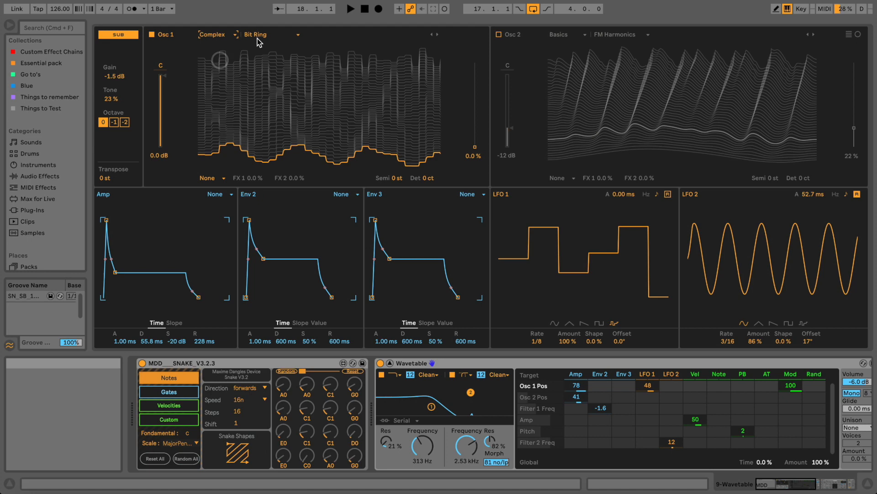
click(258, 35)
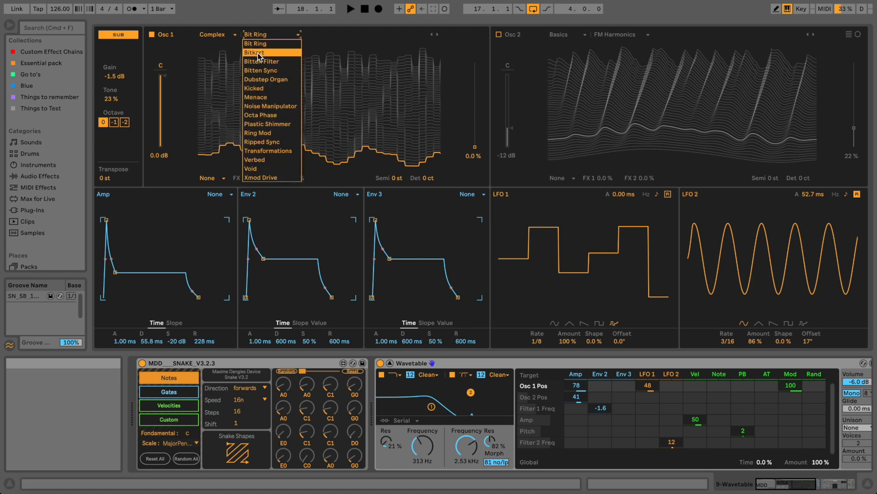
click(270, 90)
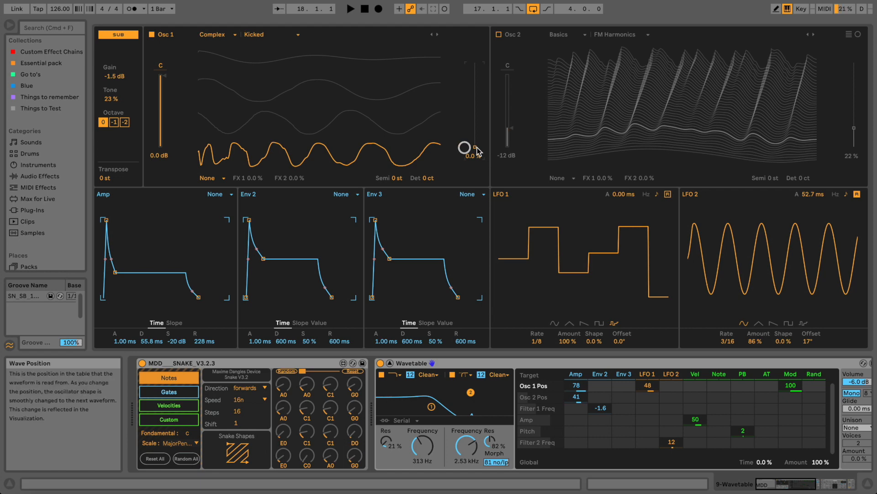
key(space)
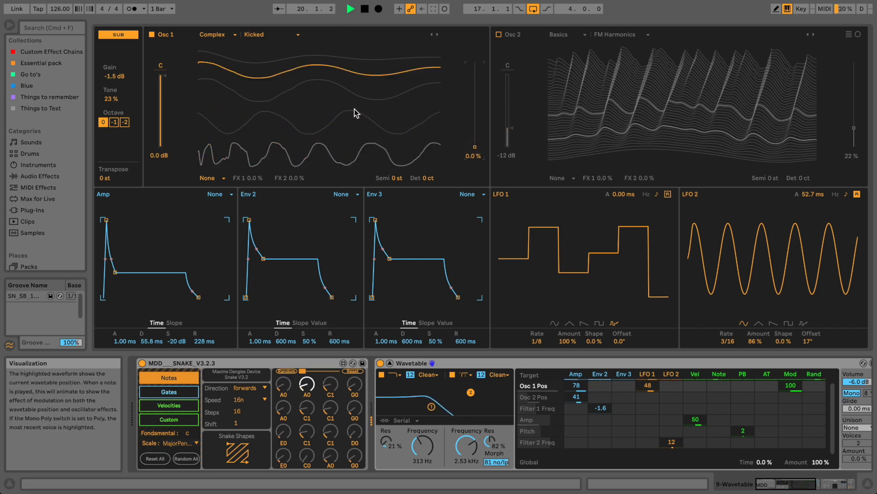
key(space)
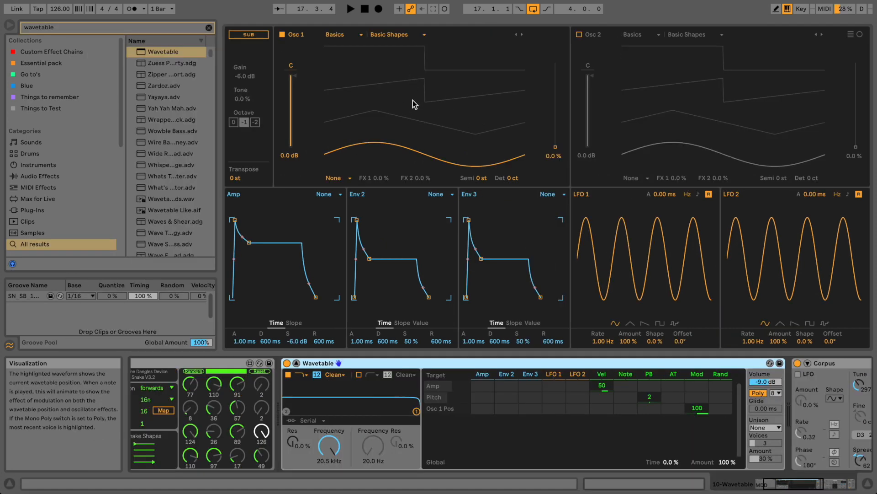
- Audition the basic Wavetable patch, set Oscillator 1's wave position to 40 %, and audition it again
key(space)
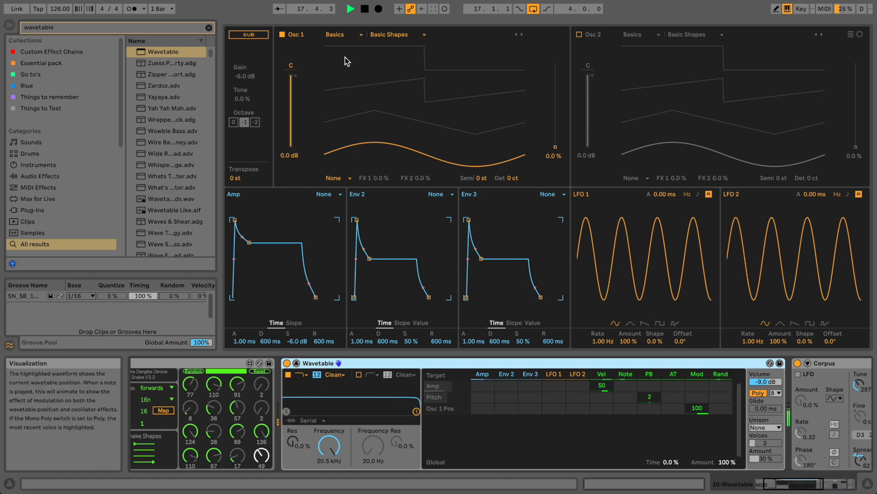
key(space)
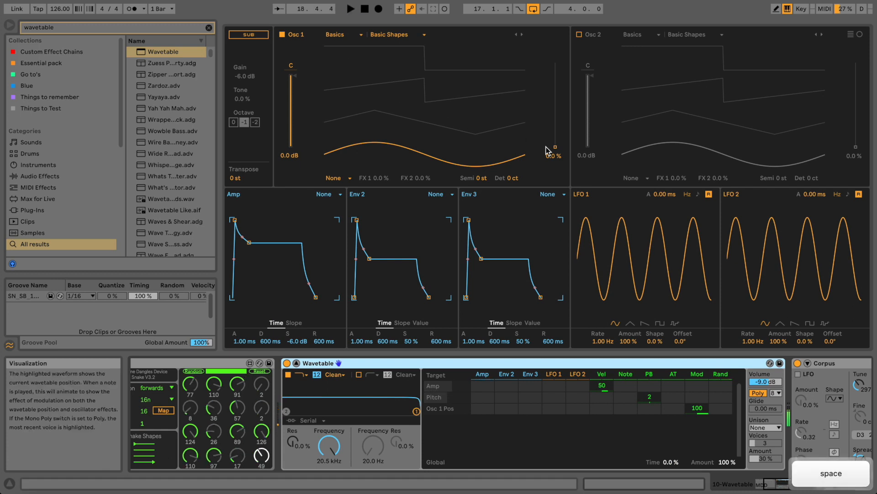
drag(554, 150, 554, 116)
key(space)
key(space)
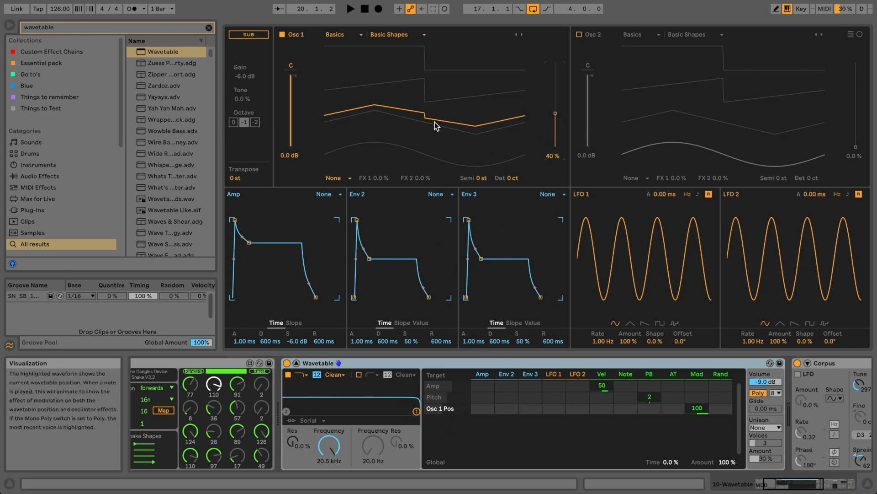
- Set Oscillator 1's wave position to 37 % and assign the Amp envelope to modulate it by 27
click(297, 79)
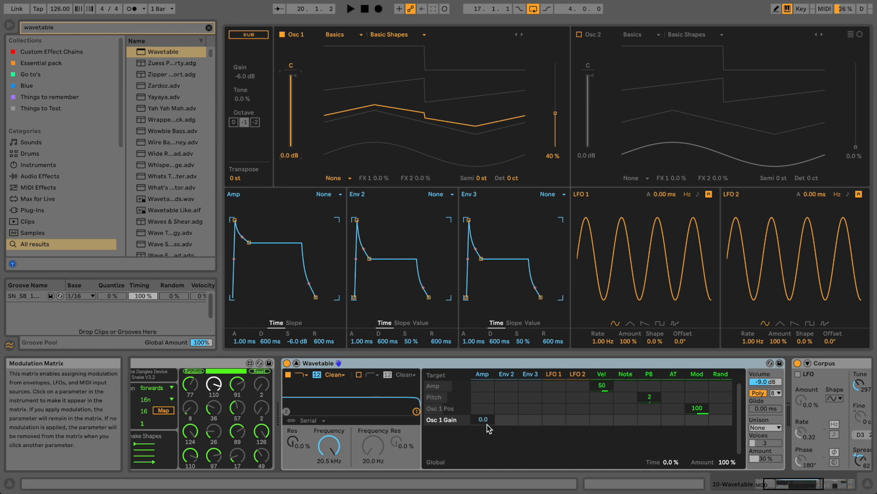
mouse_move(544, 112)
mouse_down()
mouse_move(545, 136)
mouse_move(545, 117)
mouse_up()
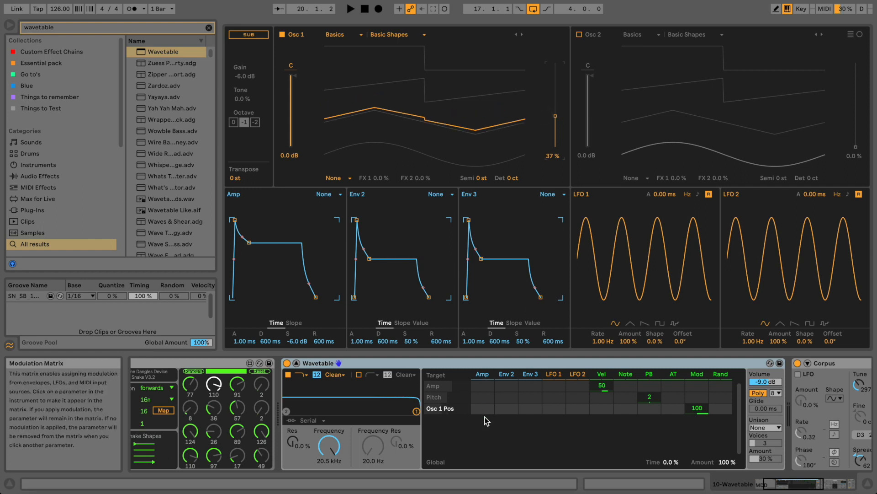
drag(482, 411, 482, 398)
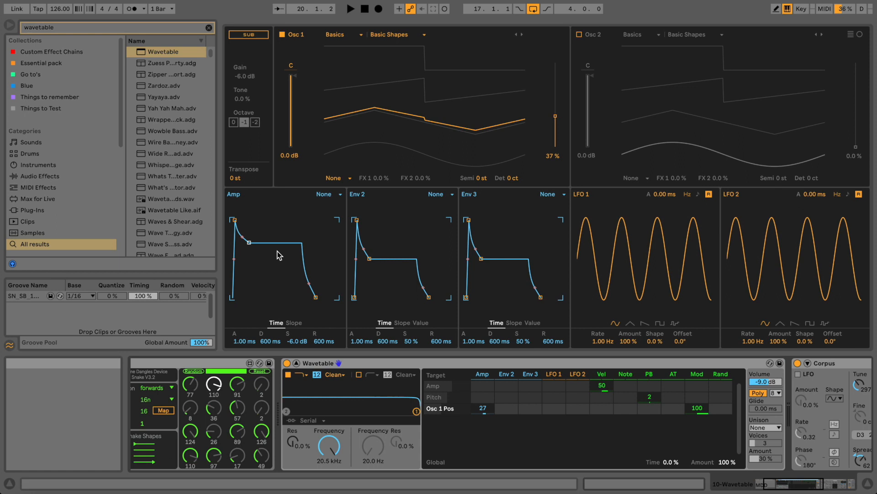
- Shape the Amp envelope to 0.00 ms attack, 588 ms decay, -13 dB sustain and 3.31 s release, with Oscillator 1's wave position at 40 %
mouse_move(234, 223)
mouse_down()
mouse_move(254, 224)
mouse_move(234, 226)
mouse_move(247, 223)
mouse_up()
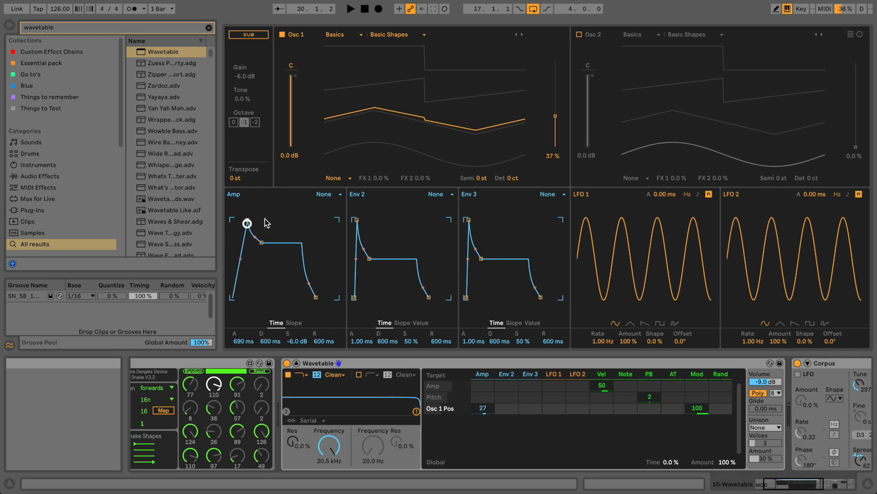
mouse_move(556, 118)
mouse_down()
mouse_move(544, 118)
mouse_move(555, 112)
mouse_up()
drag(262, 242, 262, 251)
drag(247, 220, 232, 220)
drag(249, 252, 246, 260)
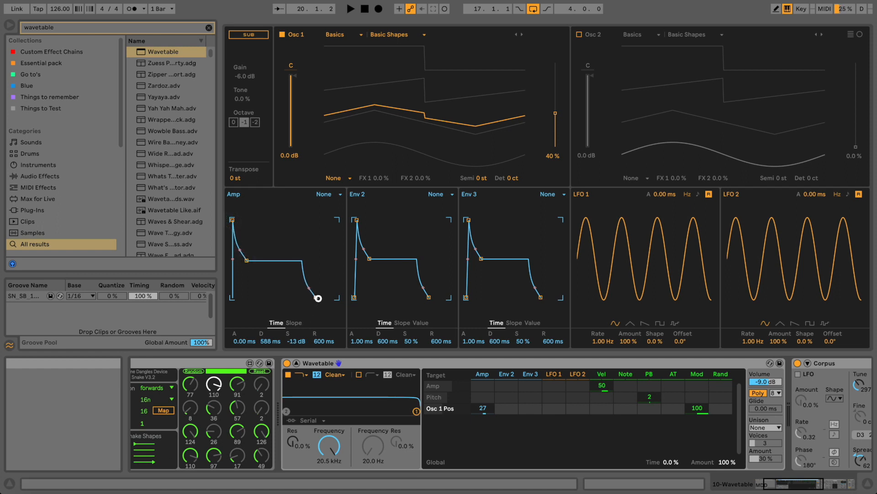
drag(318, 298, 330, 298)
drag(245, 262, 246, 265)
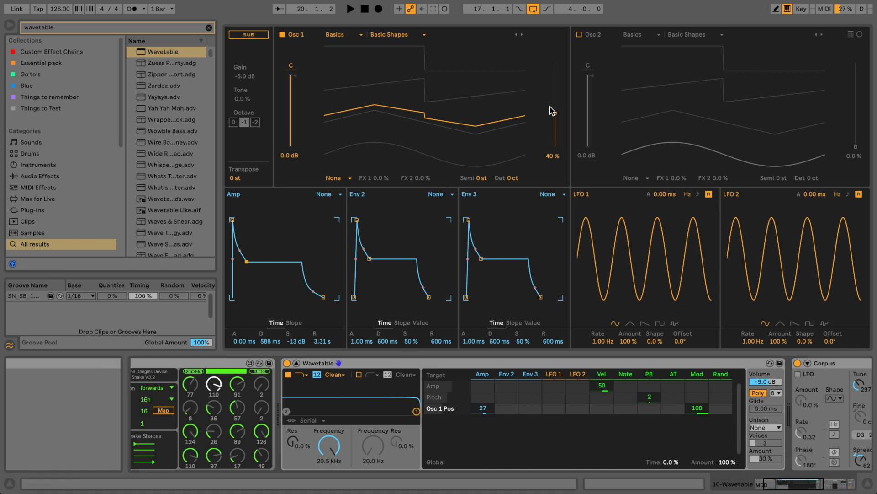
- Sweep Oscillator 1's wave position through lower values of Basic Shapes, ending at 32 %
drag(557, 114, 545, 114)
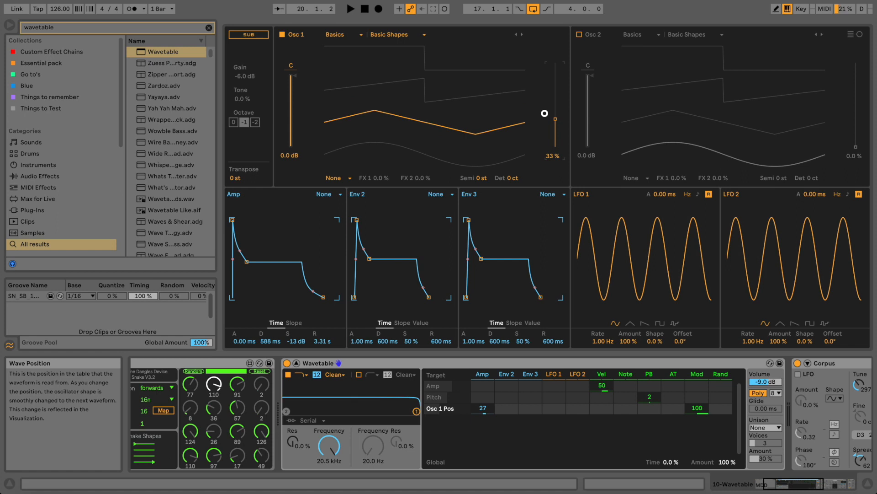
drag(545, 114, 544, 113)
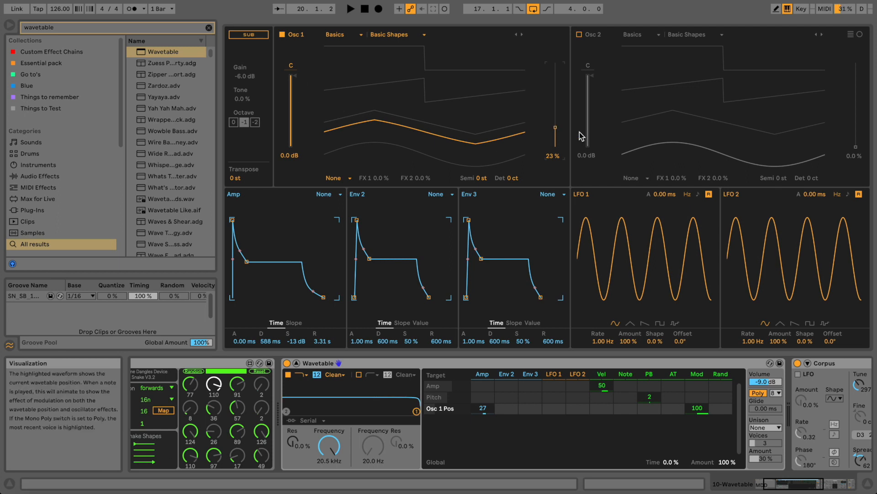
drag(555, 130, 555, 131)
- Load the Kicked wavetable from the Complex category into Oscillator 1 and set its wave position to 57 %
click(398, 35)
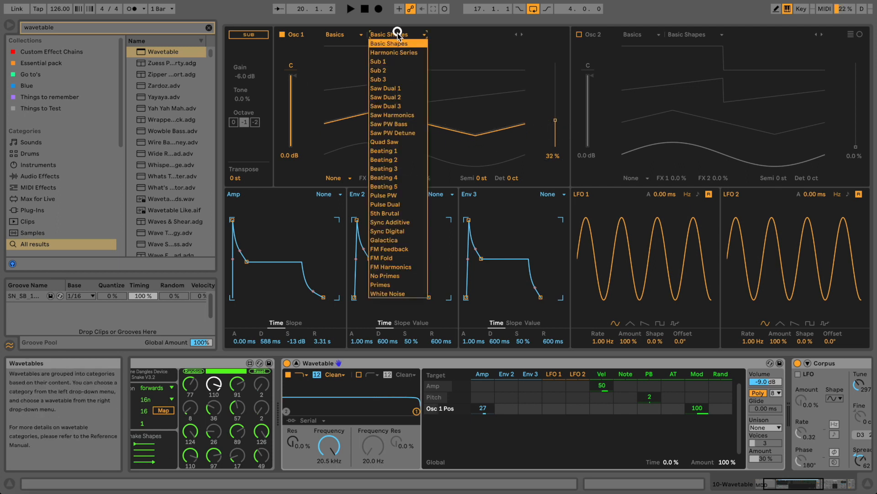
click(342, 35)
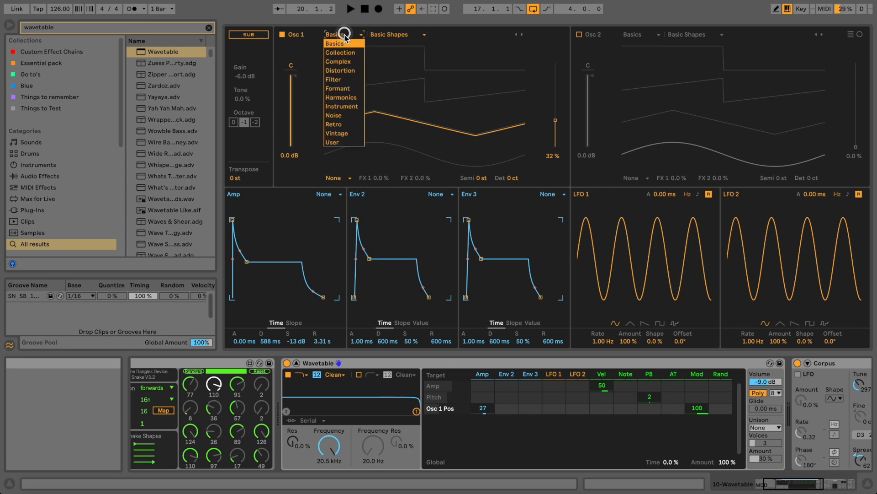
click(354, 62)
click(378, 35)
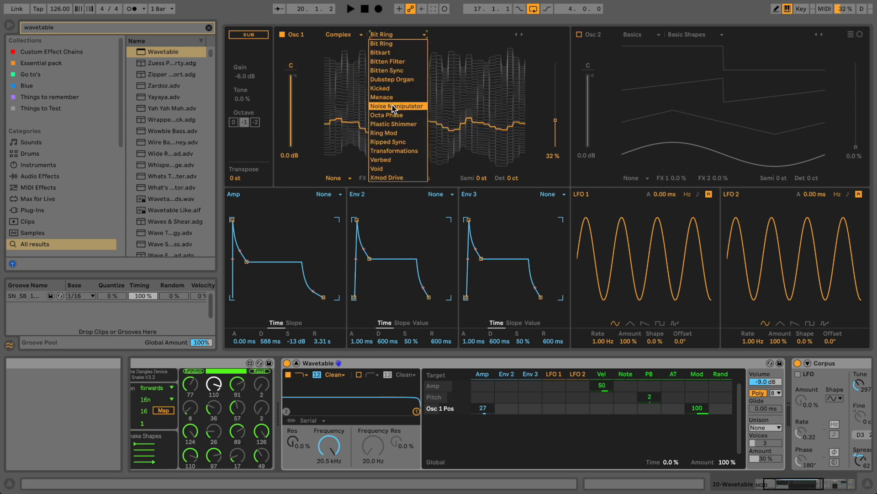
click(392, 91)
drag(553, 100, 544, 121)
- During playback, set the Amp envelope's sustain to -22 dB and release to 233 ms, and Oscillator 1's wave position to 30 %
key(space)
drag(247, 261, 247, 265)
drag(323, 297, 318, 297)
drag(318, 344, 319, 344)
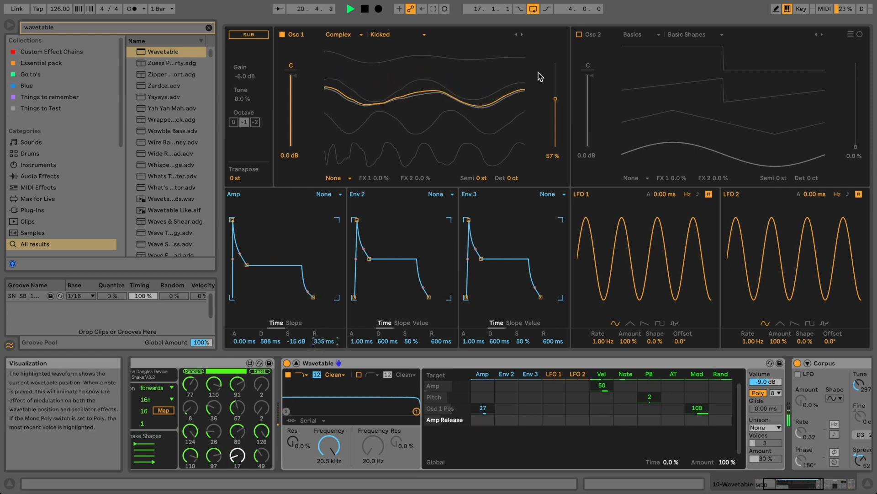
drag(557, 102, 544, 99)
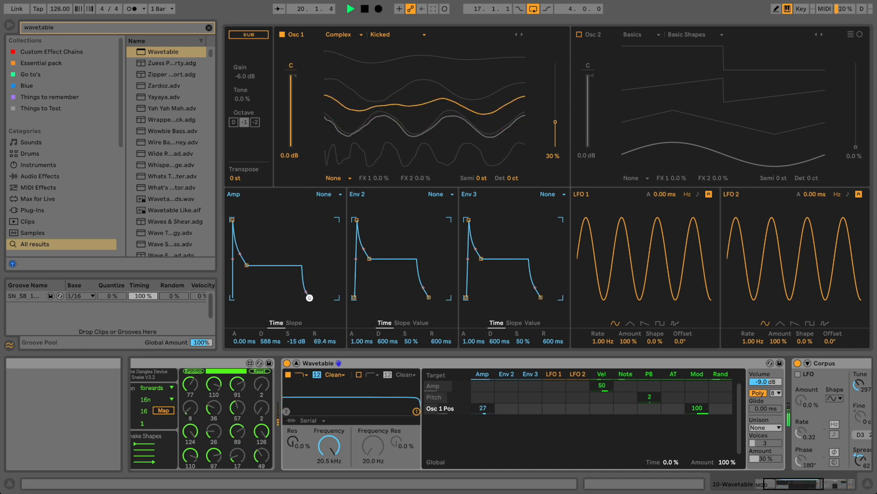
drag(246, 265, 246, 275)
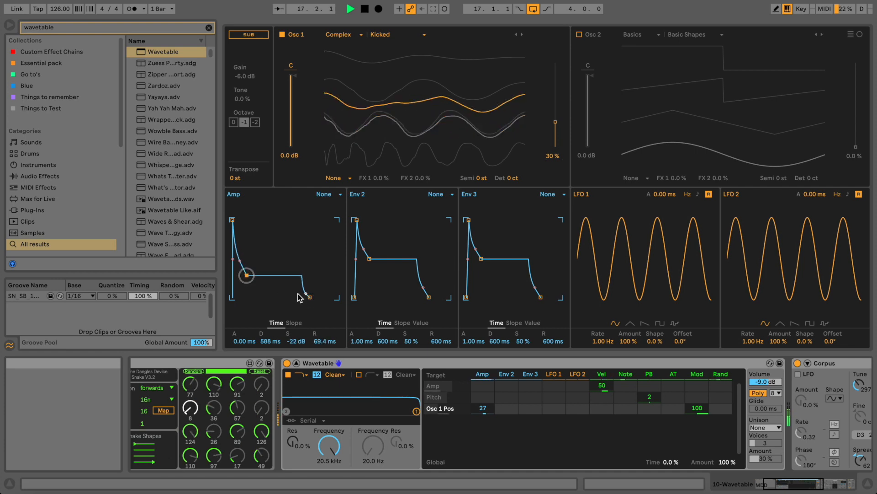
drag(325, 342, 332, 339)
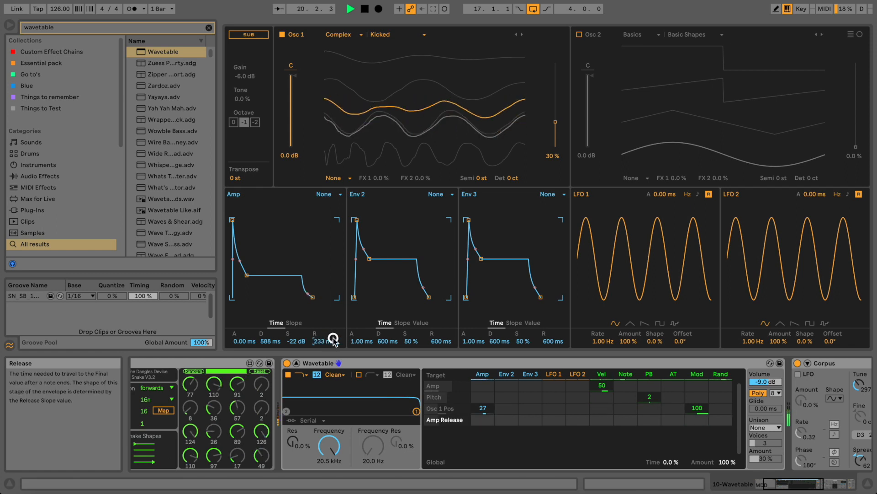
- Set the Amp envelope's modulation of Oscillator 1's position to 9.4 and audition the sound
drag(483, 407, 489, 439)
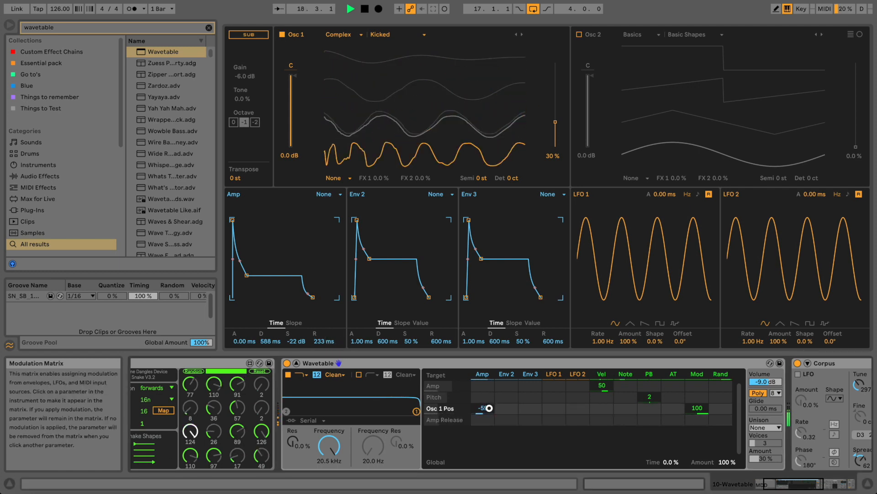
mouse_move(489, 407)
mouse_down()
mouse_move(489, 397)
mouse_move(489, 406)
mouse_up()
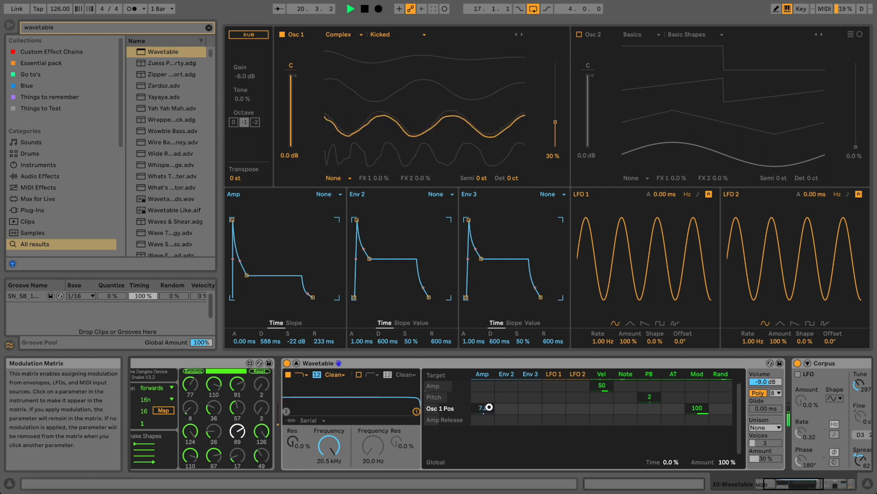
key(space)
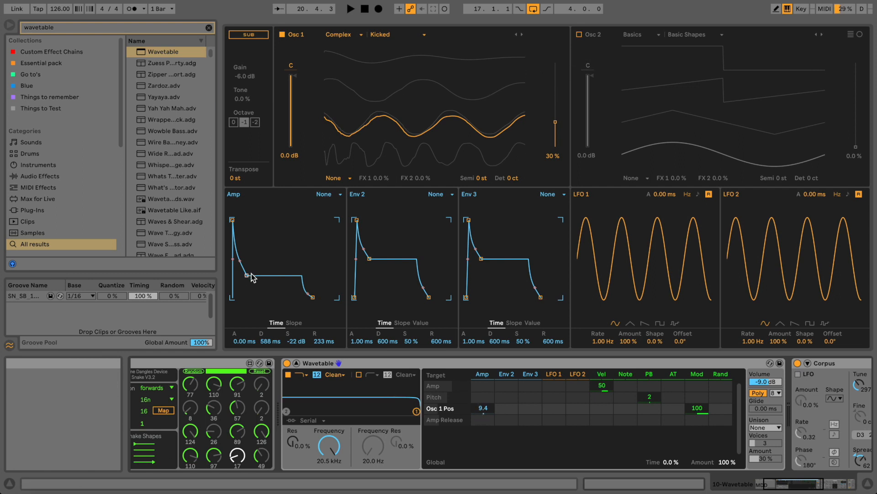
key(space)
key(space)
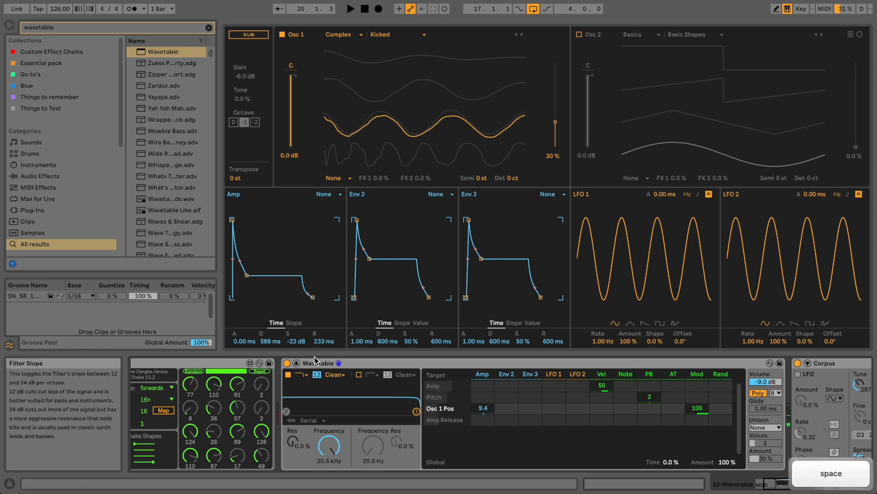
- Turn on Oscillator 2 and load the FM Harmonics wavetable from the Basics category into it
click(579, 35)
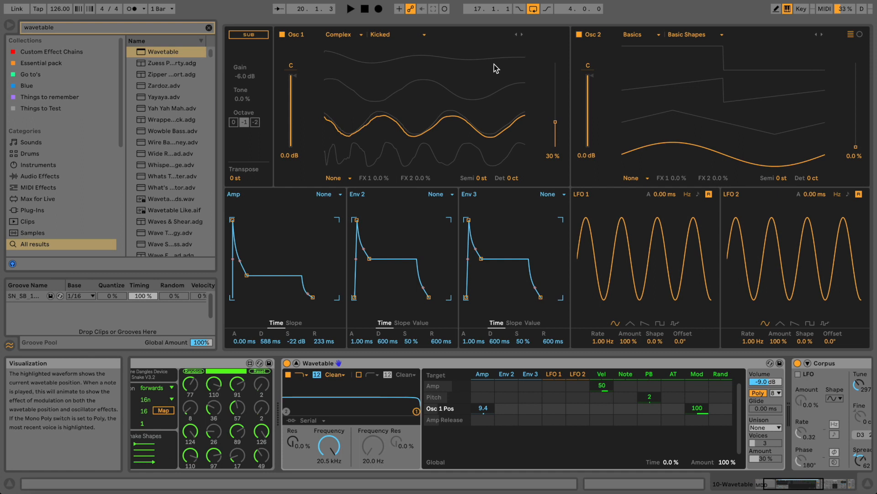
click(528, 362)
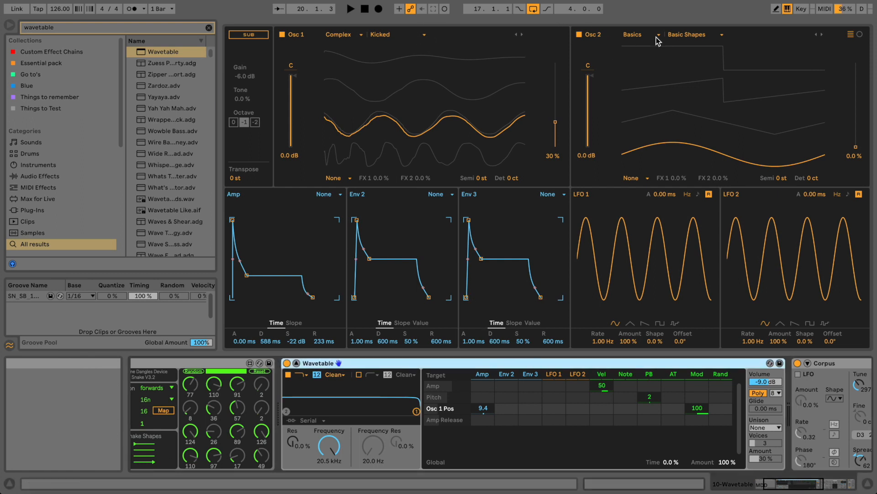
click(640, 34)
click(633, 34)
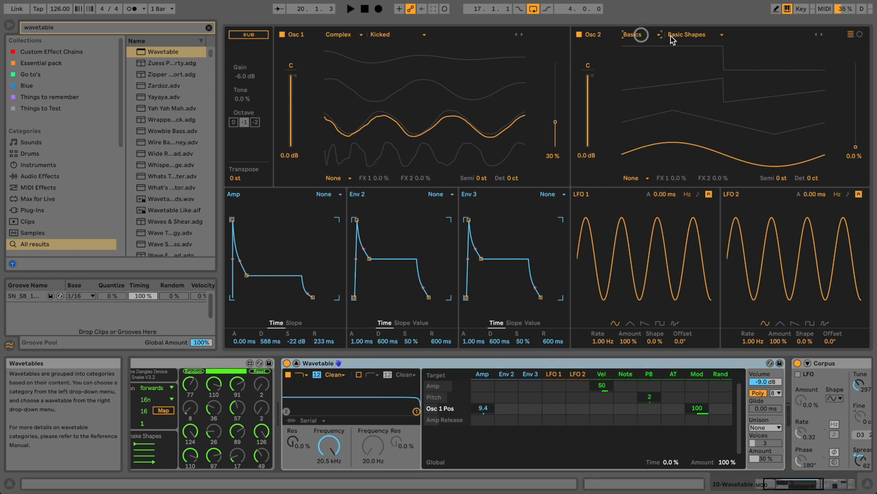
click(674, 34)
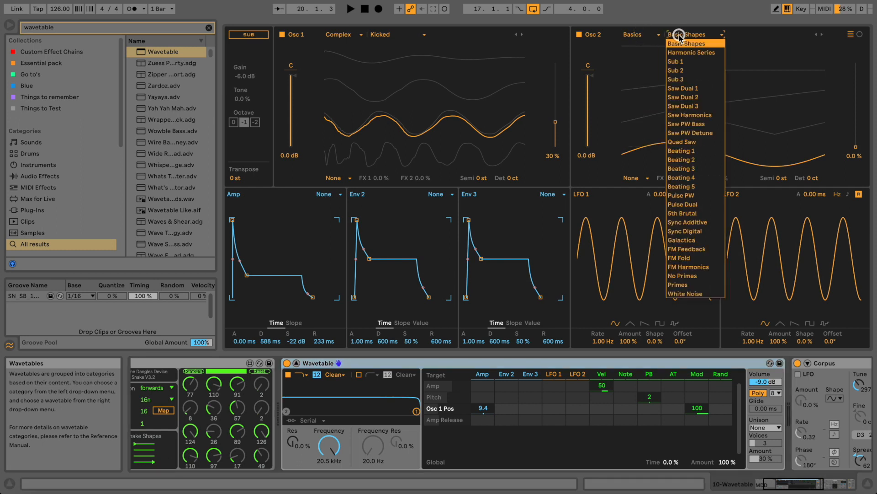
click(691, 267)
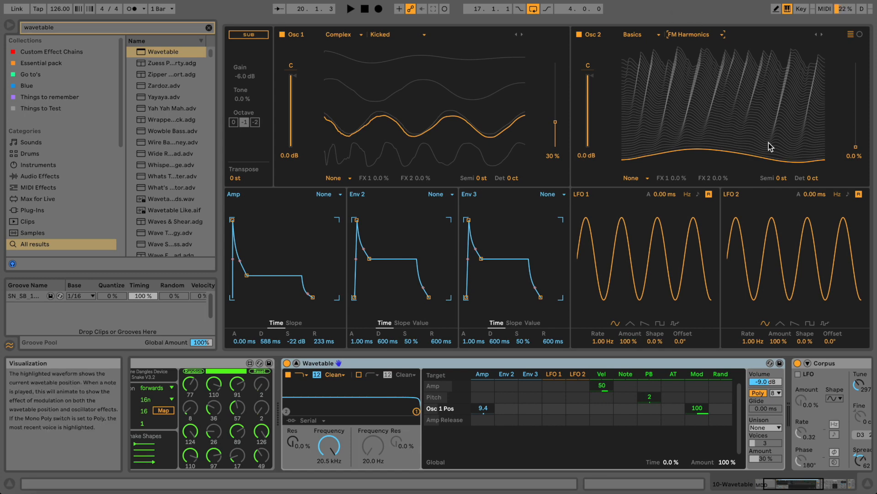
- Set Oscillator 2's wave position to 33 % and transpose it by -12 semitones, auditioning the changes
mouse_move(855, 147)
mouse_down()
mouse_move(845, 149)
mouse_move(845, 137)
mouse_up()
key(space)
key(space)
click(778, 180)
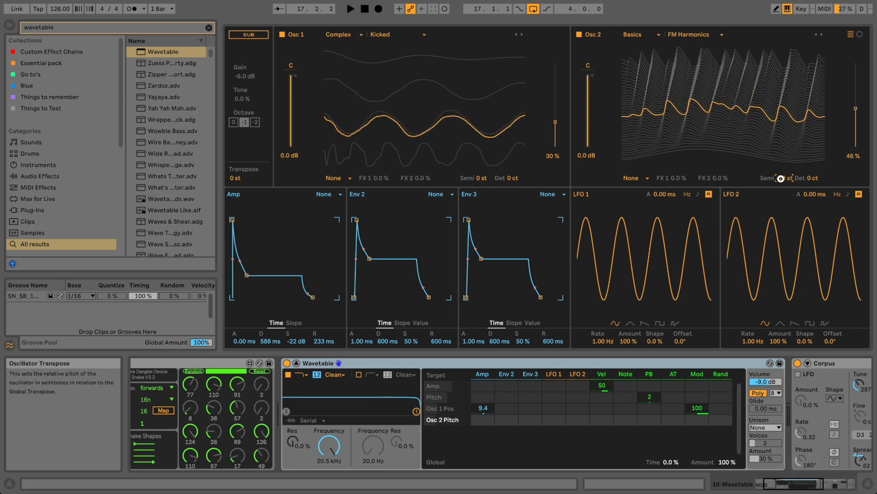
key(space)
mouse_move(855, 108)
mouse_down()
mouse_move(855, 137)
mouse_move(855, 119)
mouse_up()
key(space)
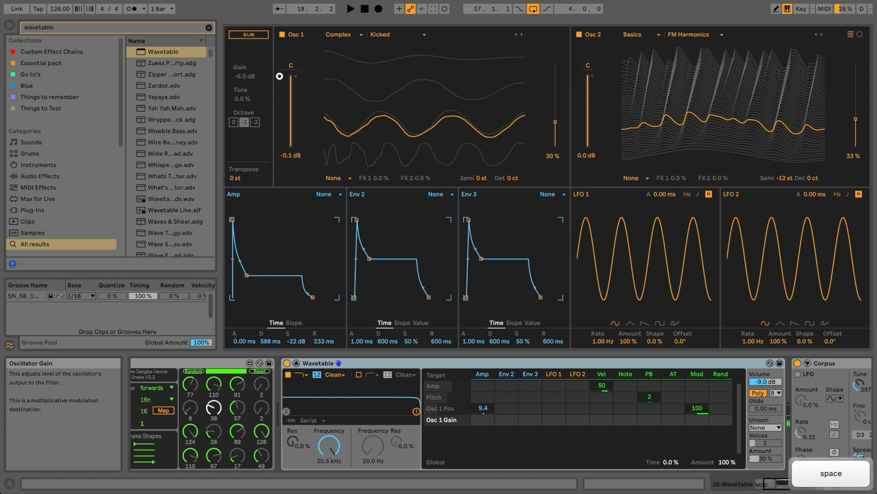
- Lower Oscillator 1's gain to -8.6 dB and set its wave position to 18 %, auditioning the changes
drag(297, 76, 280, 76)
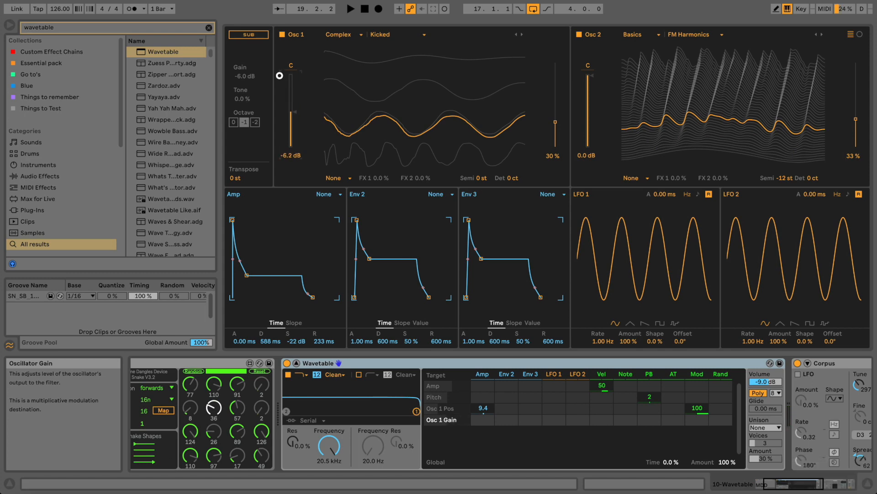
drag(280, 76, 280, 76)
key(space)
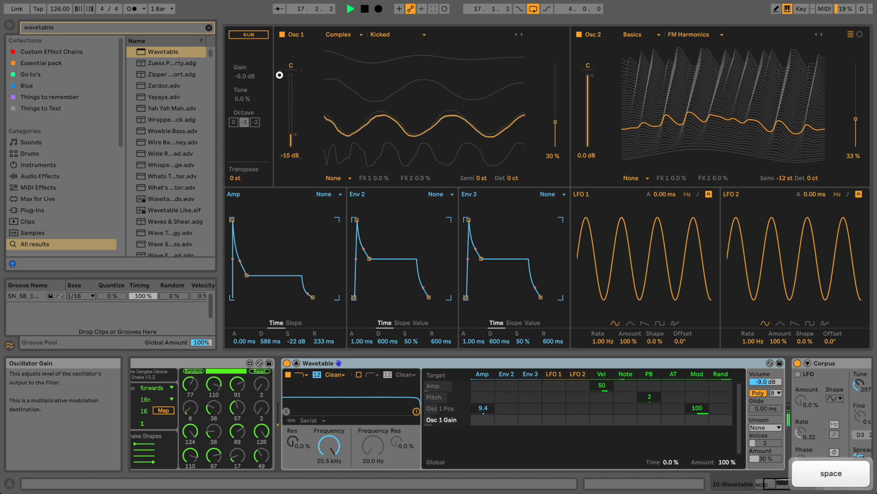
drag(292, 131, 291, 122)
drag(544, 122, 545, 134)
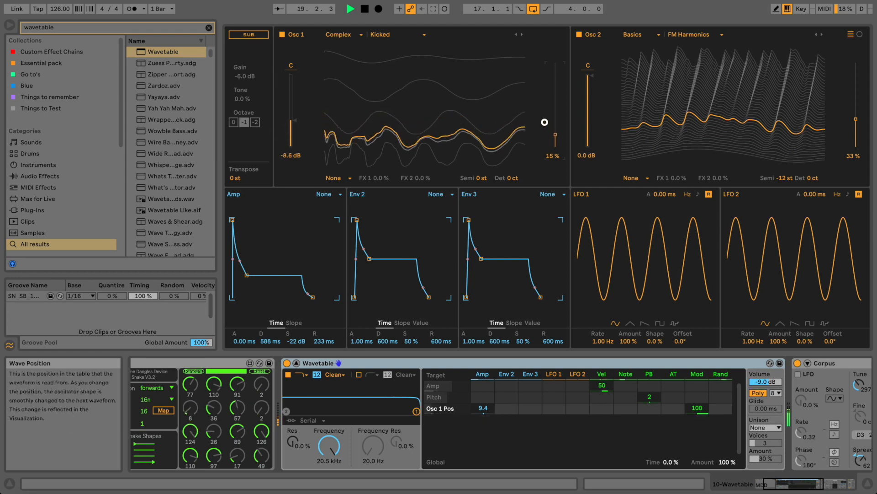
- Lower Oscillator 2's gain to -4.9 dB and set its wave position to 26 %
drag(589, 81, 577, 76)
mouse_move(845, 120)
mouse_down()
mouse_move(845, 110)
mouse_move(845, 131)
mouse_move(858, 131)
mouse_up()
key(space)
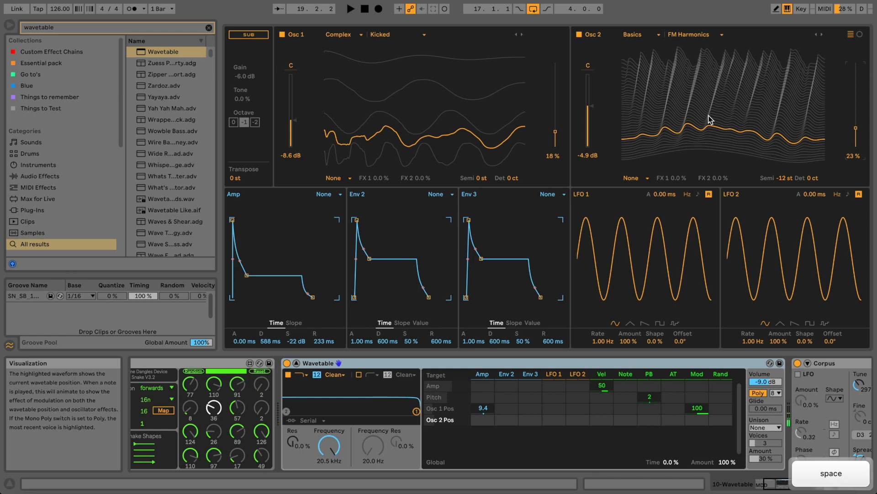
drag(857, 133, 845, 128)
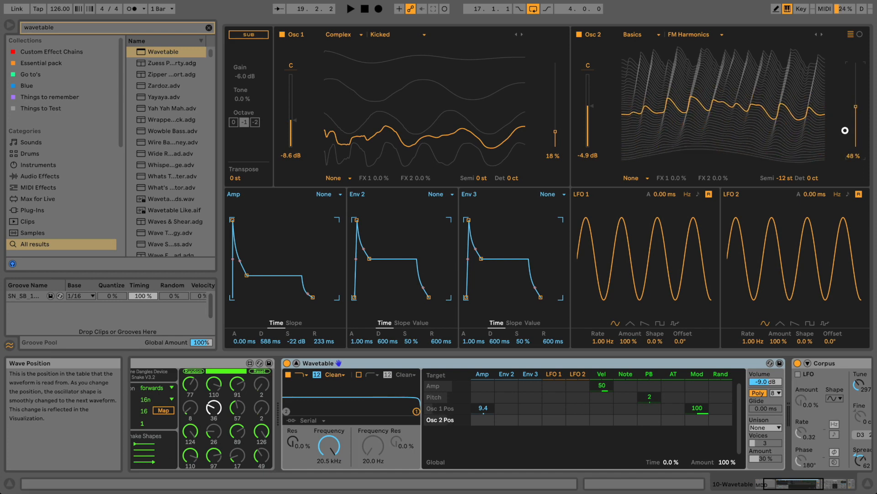
drag(846, 129, 846, 129)
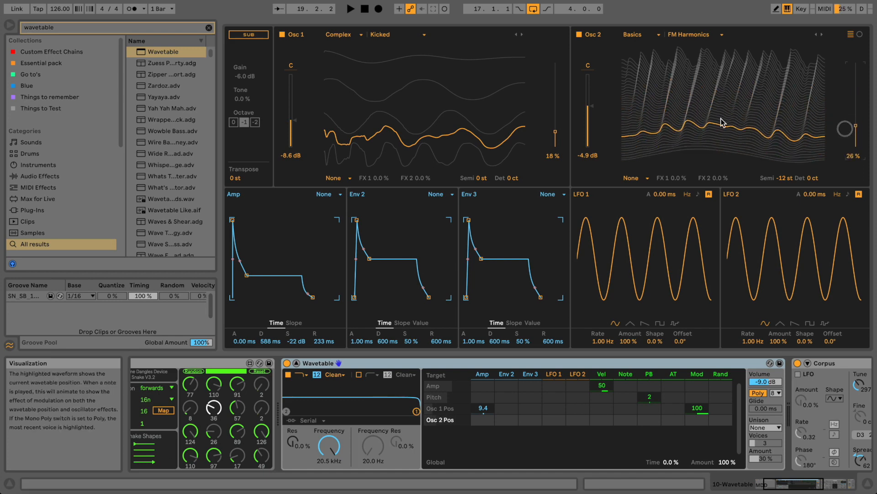
- Set the Amp envelope's modulation of Oscillator 2's position to 20 and audition the sound
drag(479, 421, 480, 422)
key(space)
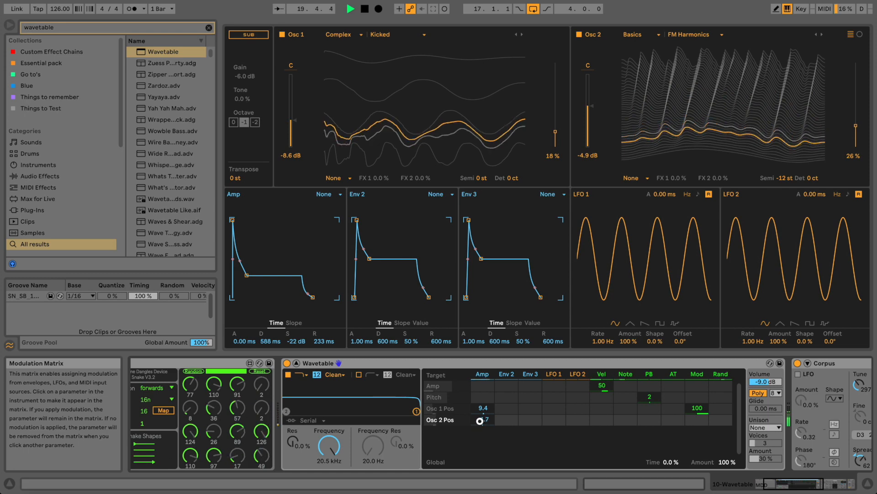
drag(480, 421, 485, 419)
key(space)
key(space)
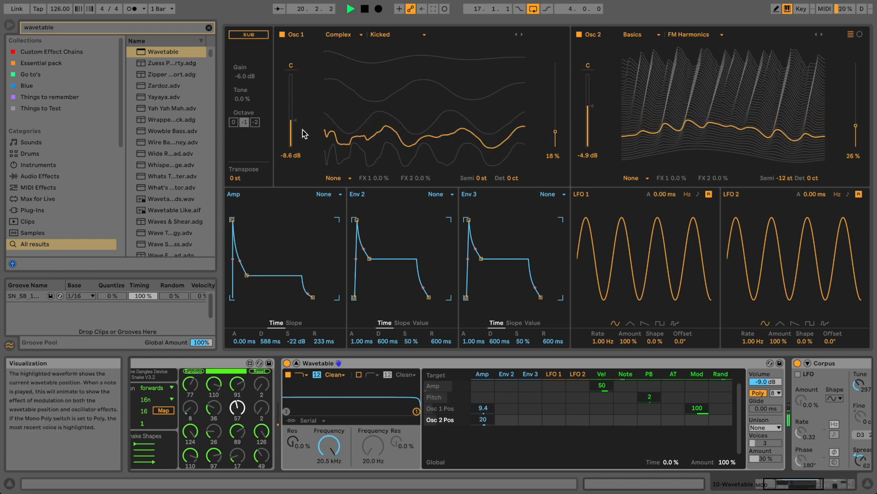
- During playback, set Oscillator 1's gain to -13 dB and wave position to 50 %, and Oscillator 2's wave position to 18 %
drag(280, 121, 279, 128)
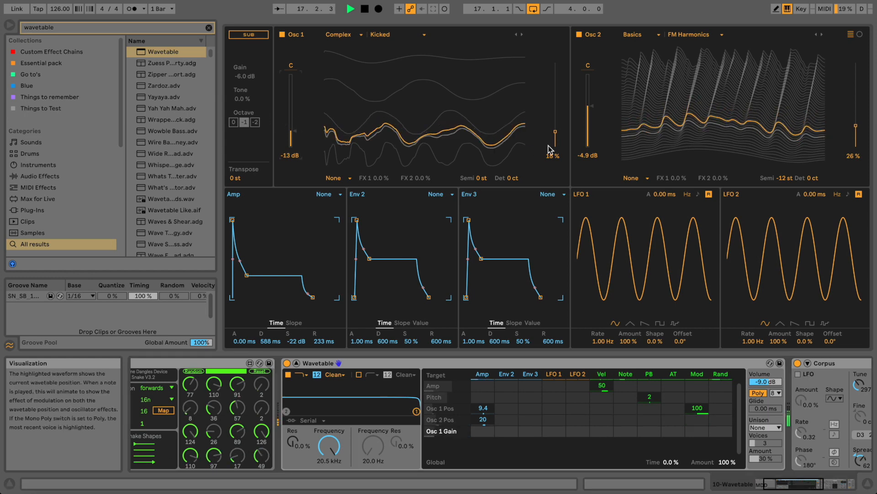
drag(545, 131, 557, 111)
drag(480, 178, 480, 178)
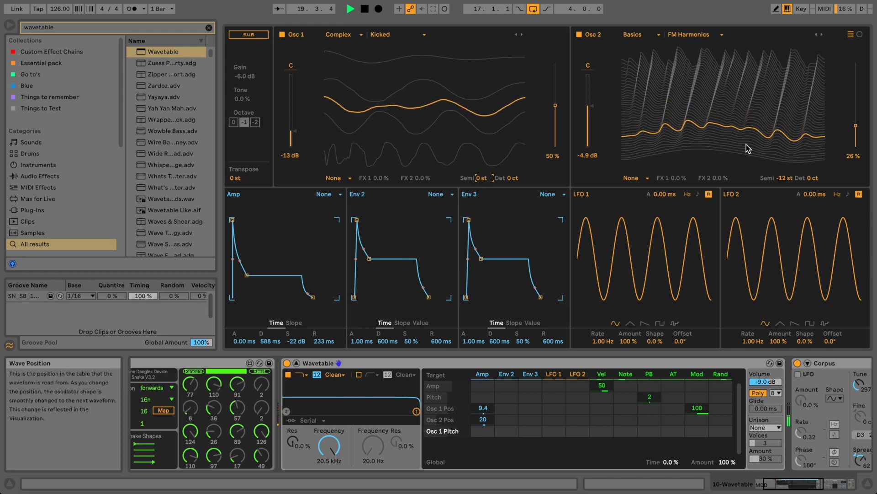
drag(856, 133, 845, 128)
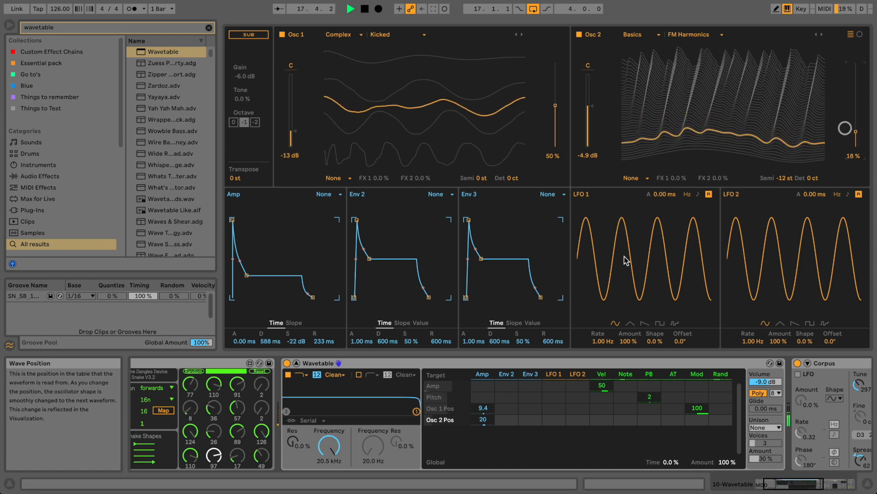
key(space)
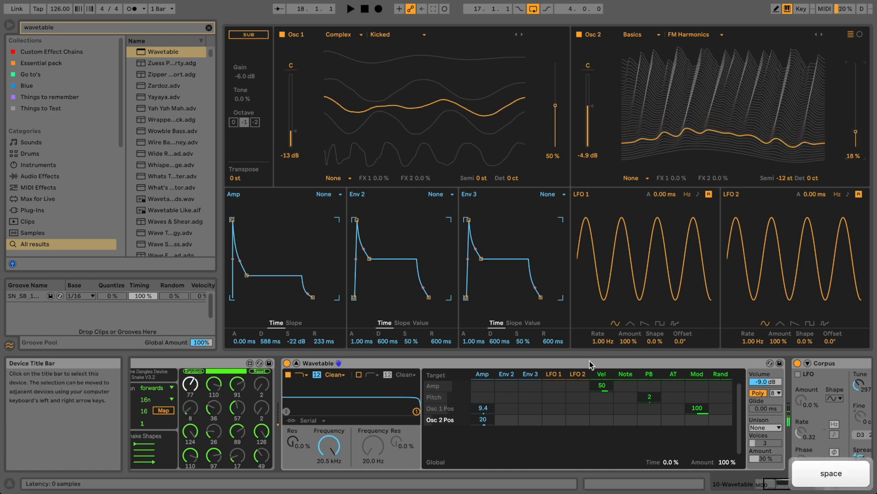
- Modulate Oscillator 1's position with LFO 1 at an amount of 20 and audition the sound
click(553, 408)
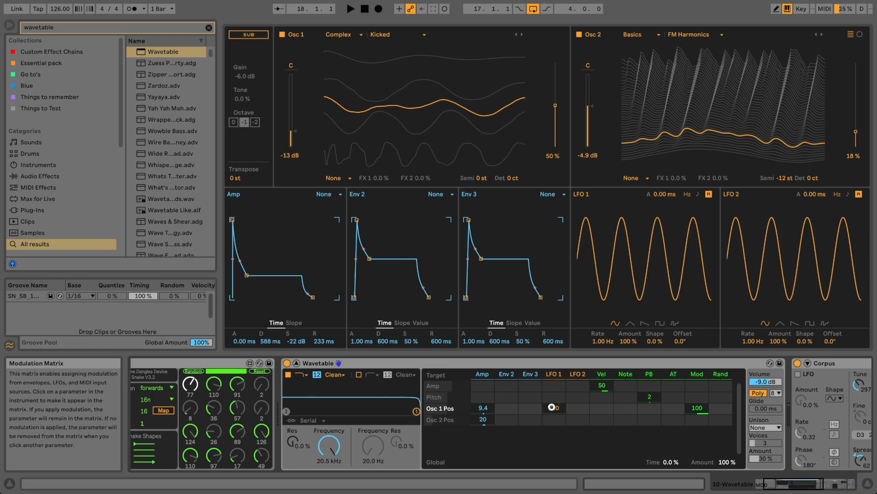
key(space)
drag(553, 407, 556, 377)
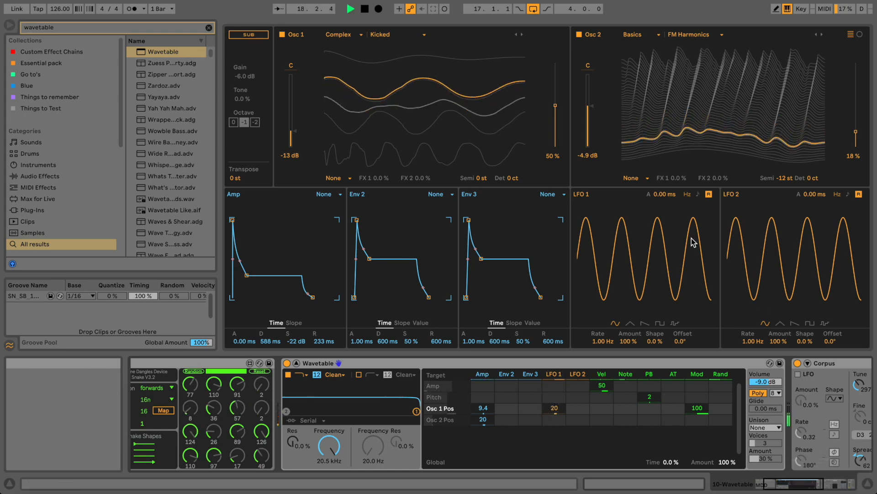
- Sync LFO 1 to the song tempo at a 1/8 rate and give it the random stepped waveform
click(696, 195)
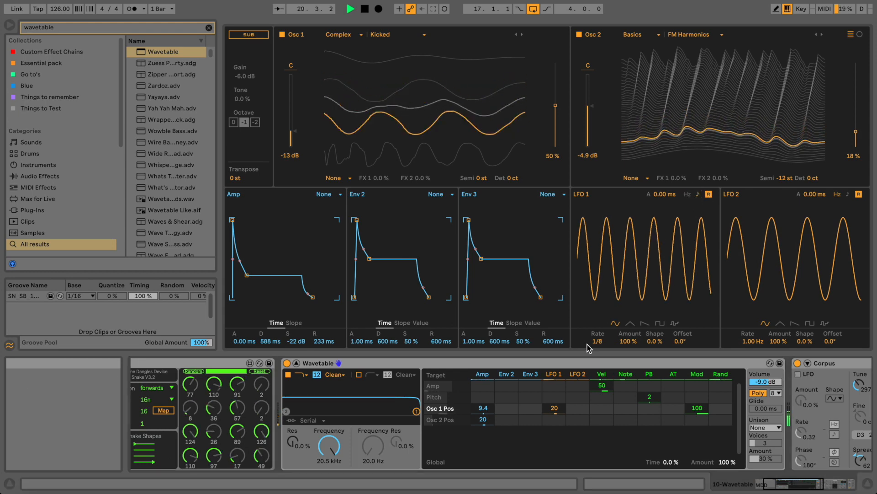
click(675, 323)
click(630, 339)
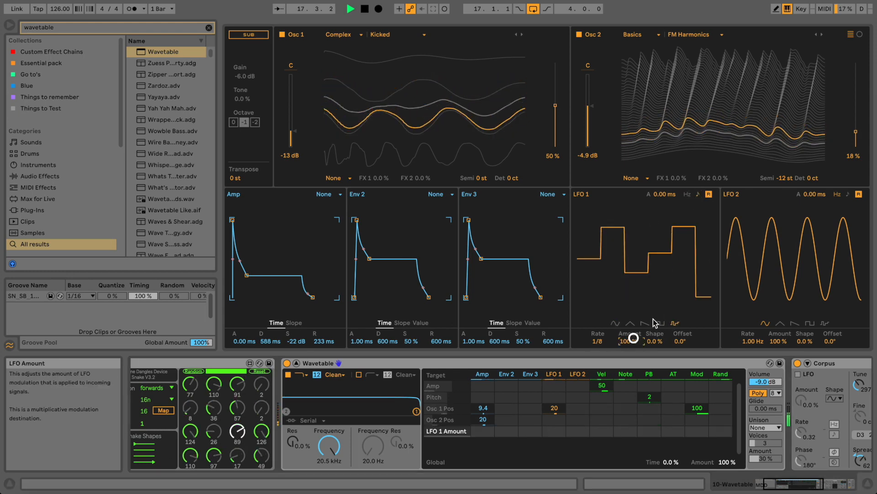
- Turn off LFO 1's retrigger, set its attack to 588 ms and audition the sound
key(space)
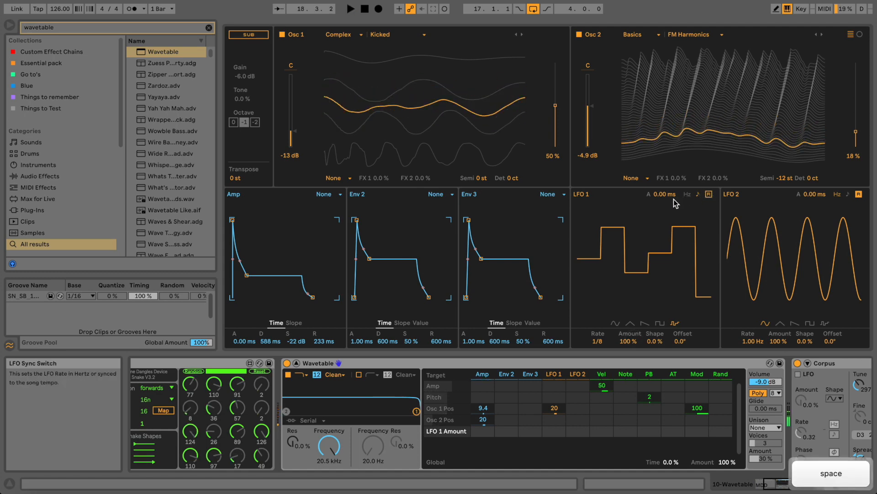
drag(664, 194, 664, 193)
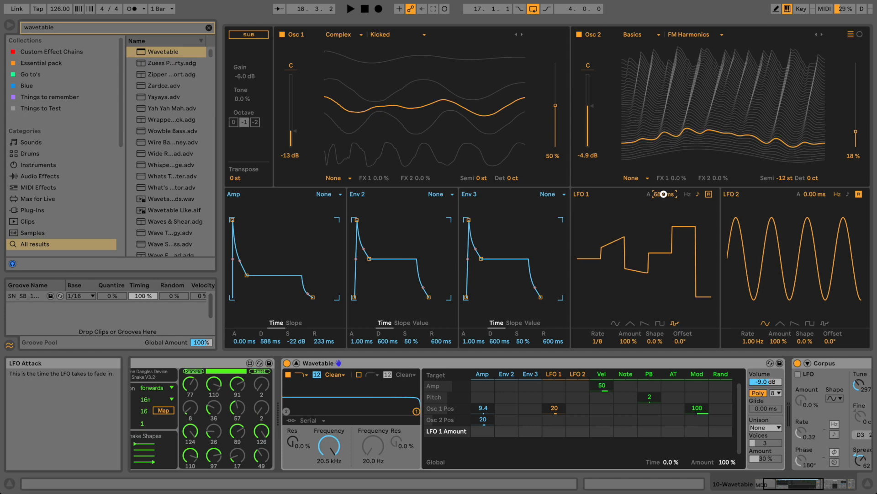
key(space)
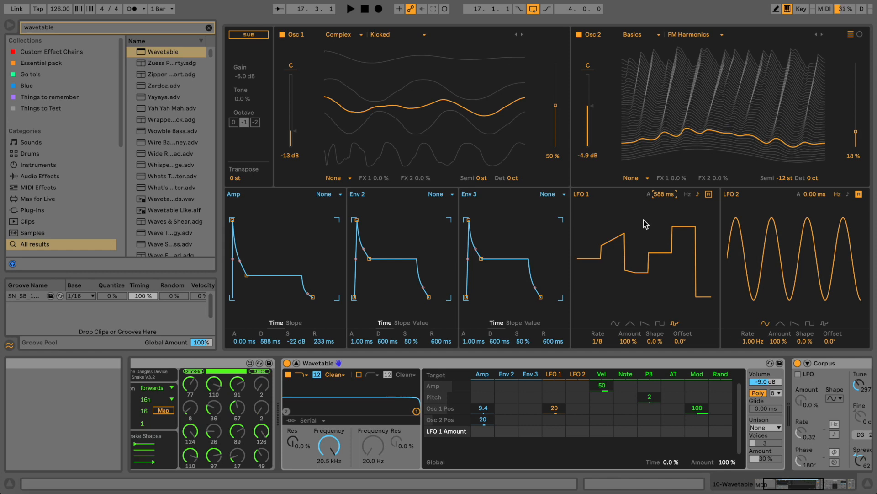
key(space)
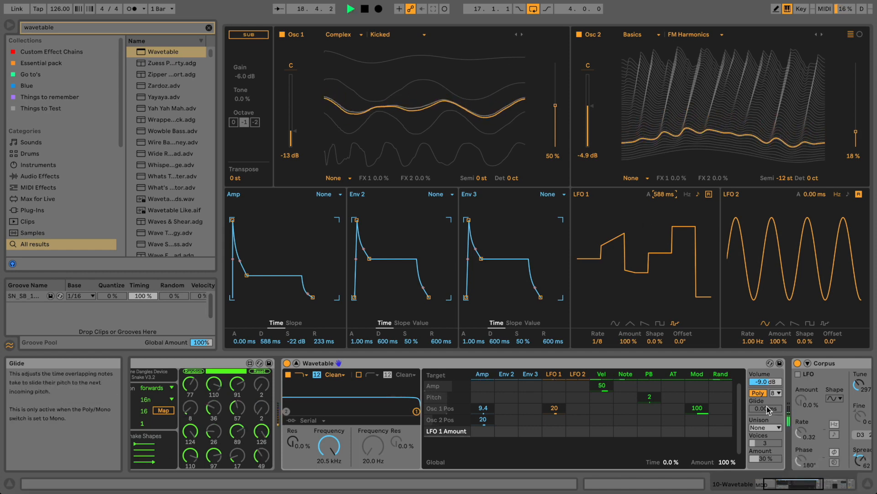
- Switch the Wavetable from polyphonic to Mono and audition the sound
key(space)
click(758, 393)
key(space)
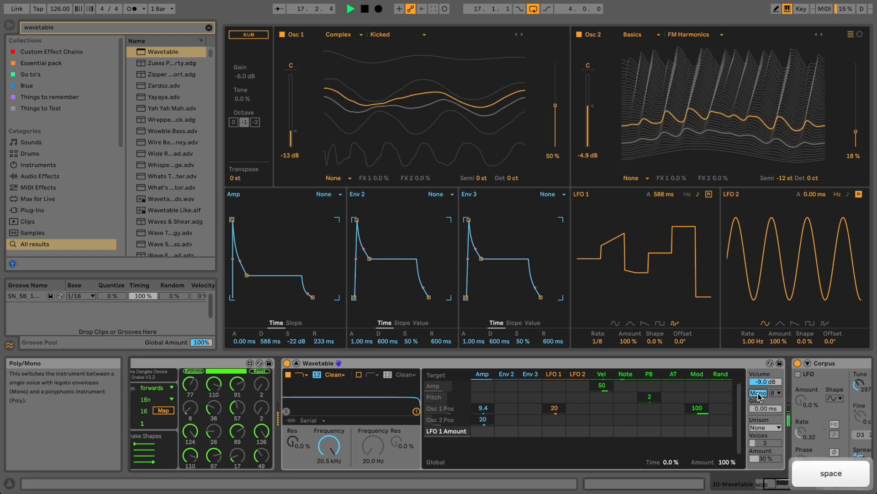
key(space)
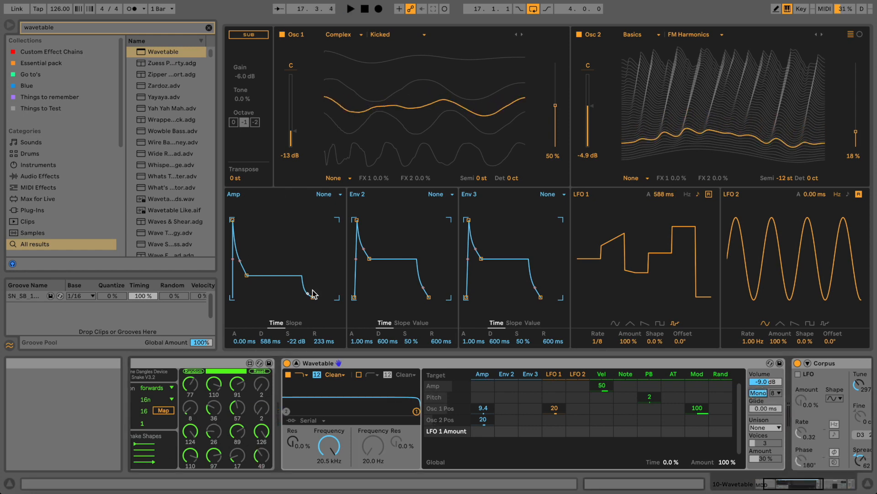
- Turn on the sub oscillator at octave 0 and compare playback with it off and on
click(260, 36)
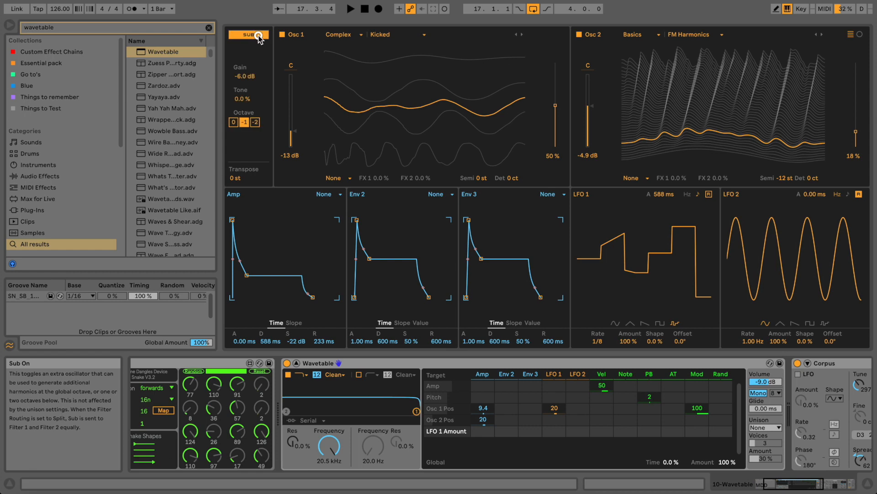
click(233, 123)
click(250, 36)
click(249, 37)
click(243, 100)
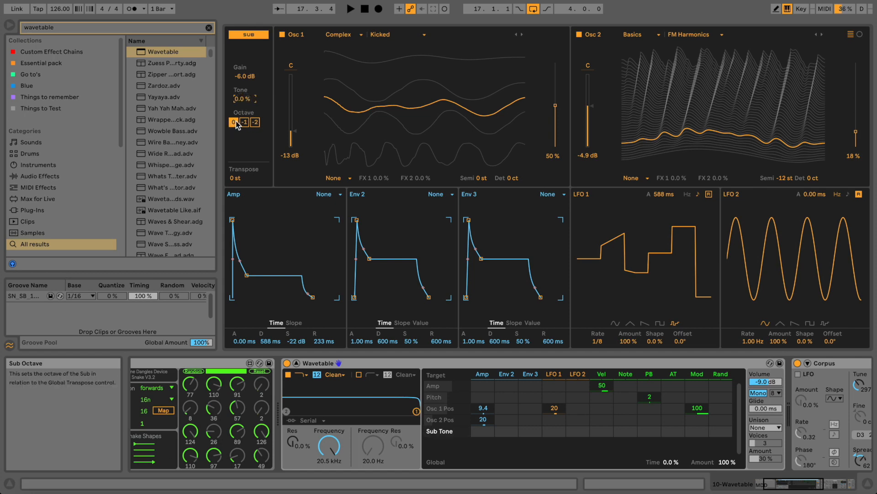
key(space)
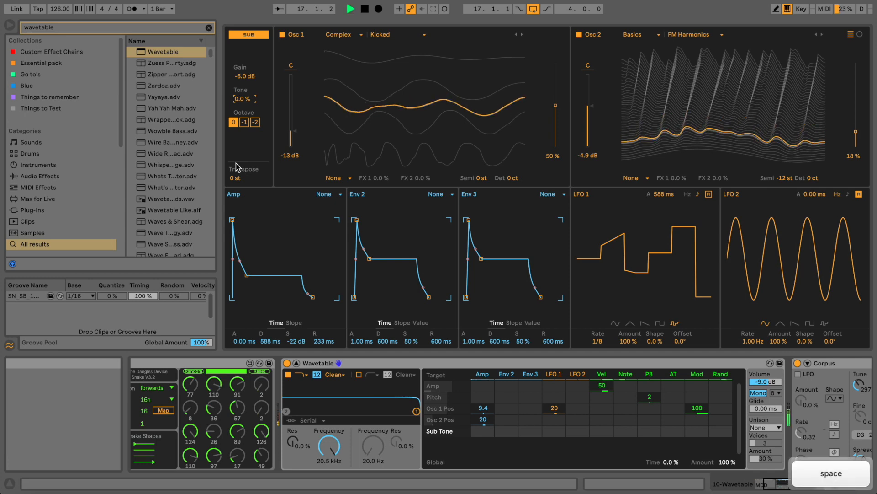
click(247, 35)
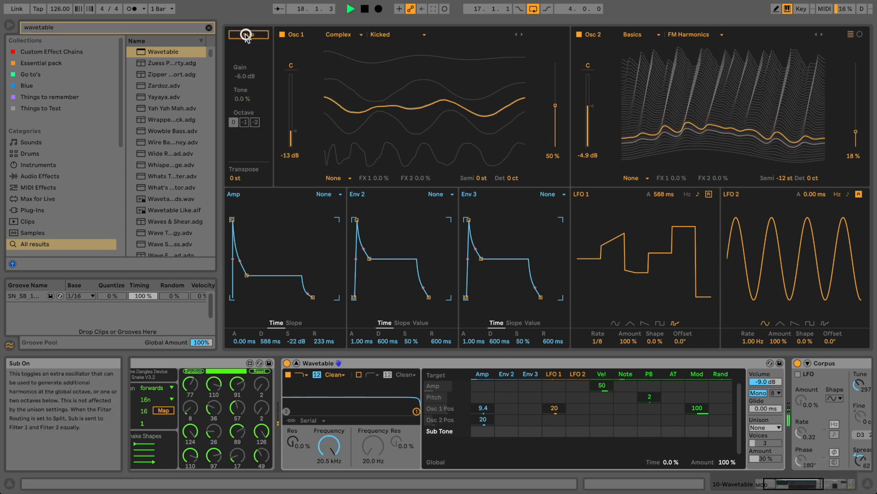
click(247, 35)
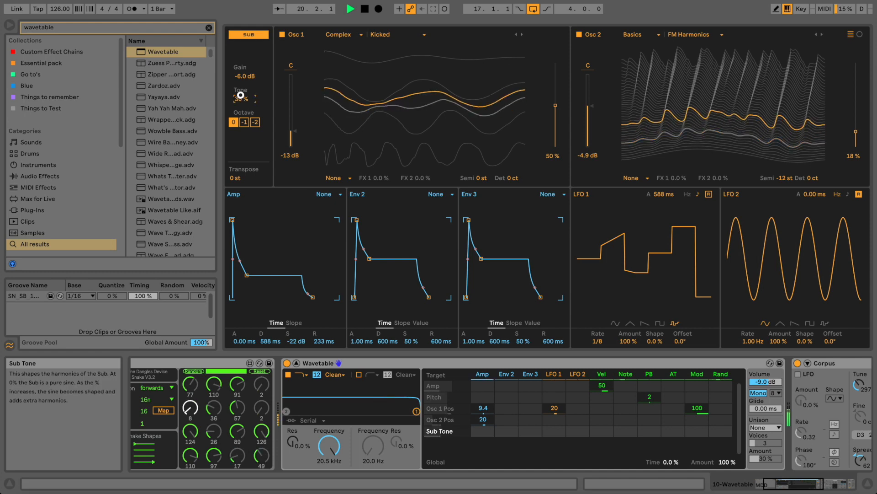
- Set the sub oscillator's tone to 24 %, compare the sound without and with the sub, and stop playback
drag(240, 95, 241, 95)
drag(241, 95, 241, 93)
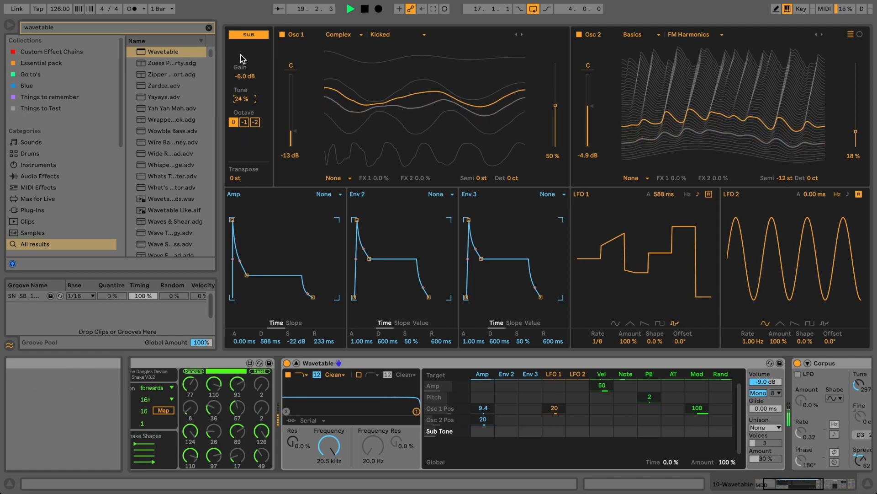
click(241, 35)
click(241, 35)
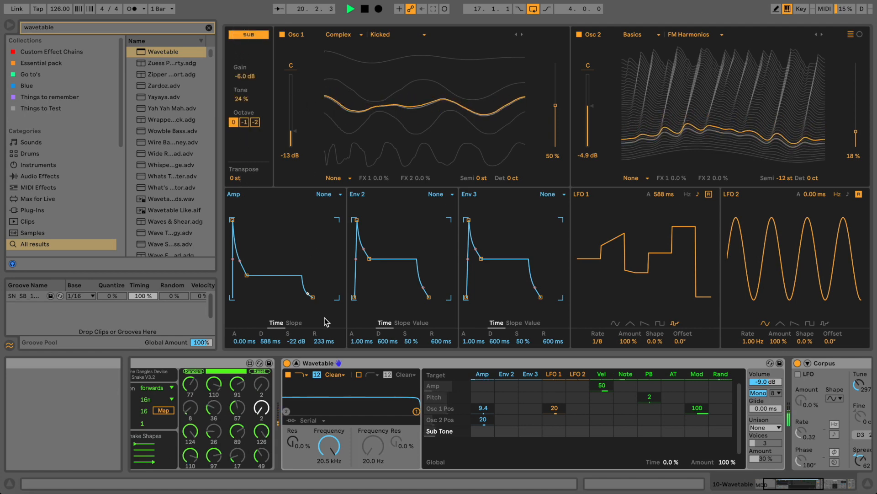
key(space)
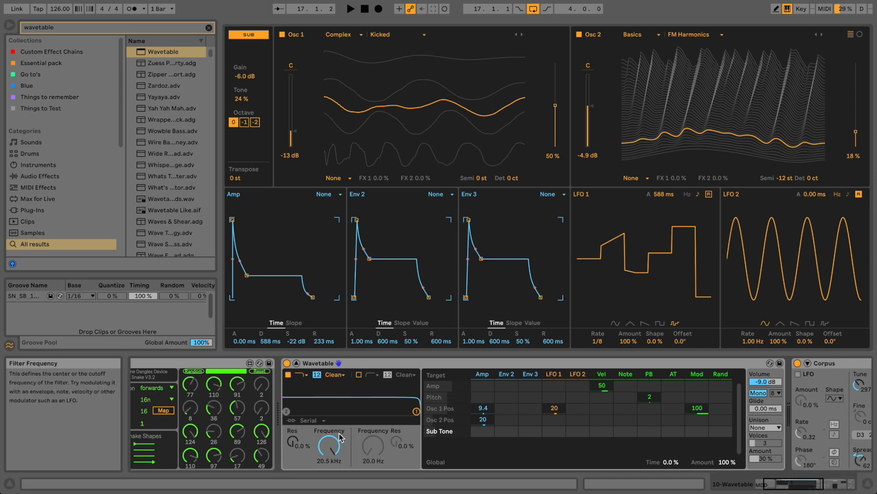
- Set the unison mode to Shimmer with 2 voices and an amount of 0.0 % while auditioning
click(770, 428)
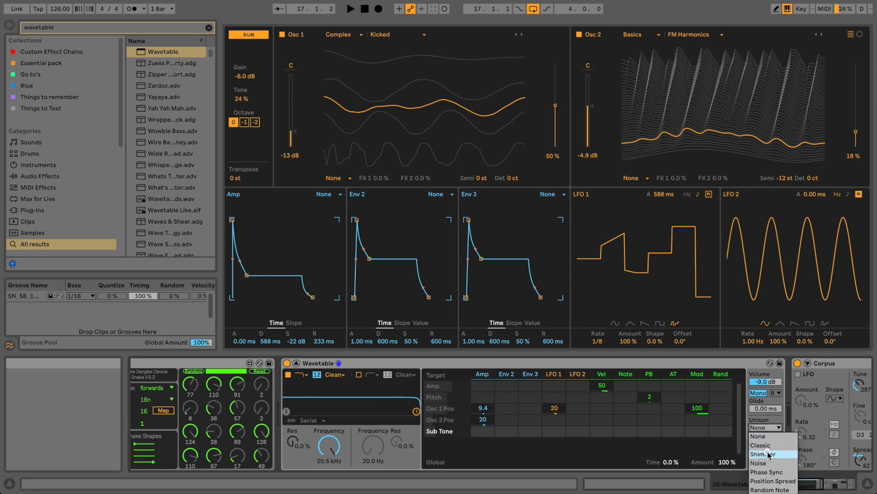
click(769, 447)
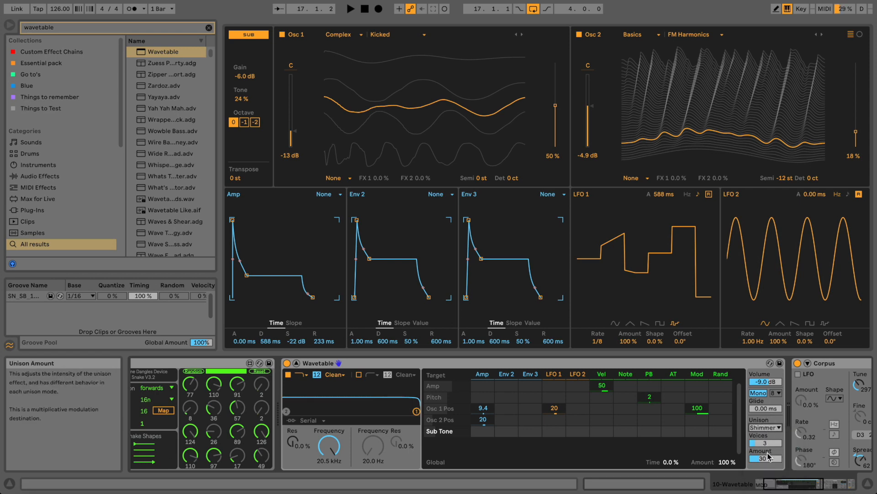
key(space)
mouse_move(767, 460)
mouse_down()
mouse_move(767, 441)
mouse_move(767, 465)
mouse_up()
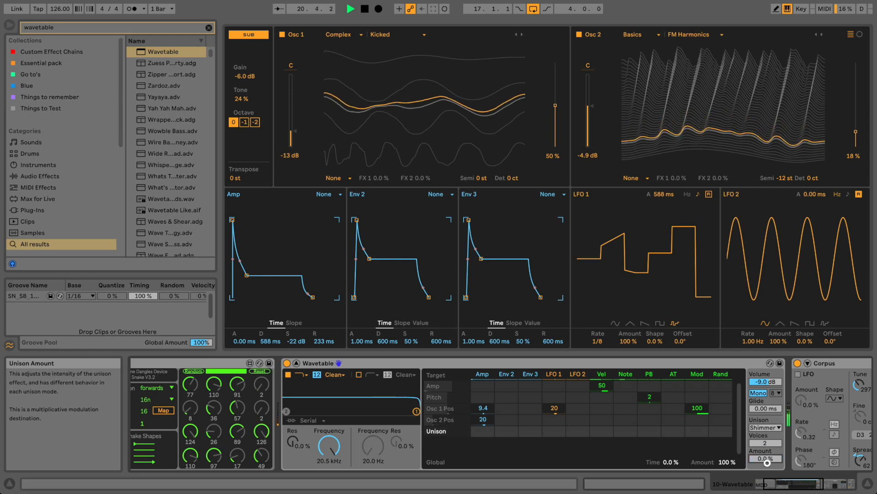
- Load the FM Fold wavetable into Oscillator 2 during playback
click(720, 34)
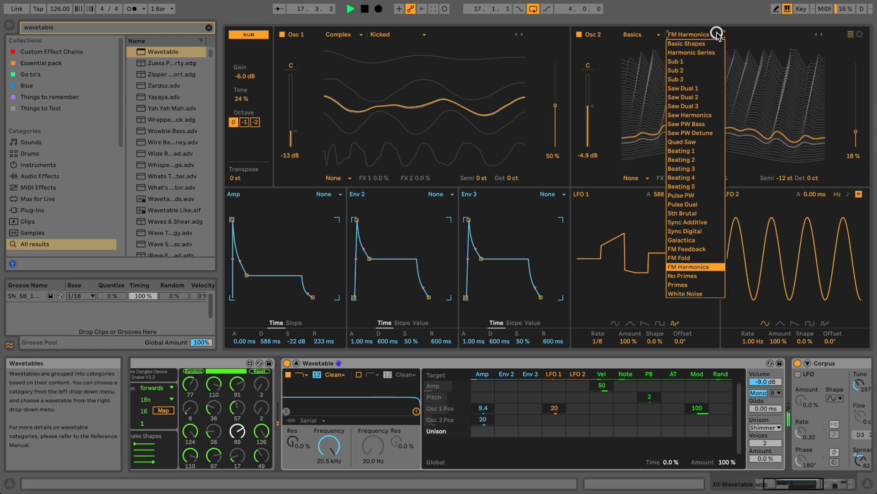
click(707, 257)
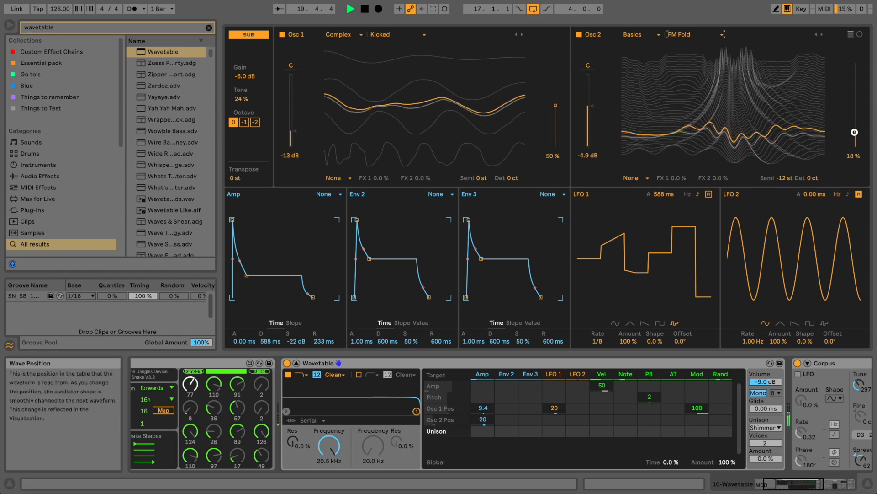
- Set Oscillator 2's wavetable position to 12 % while auditioning, and stop playback
drag(854, 132, 845, 133)
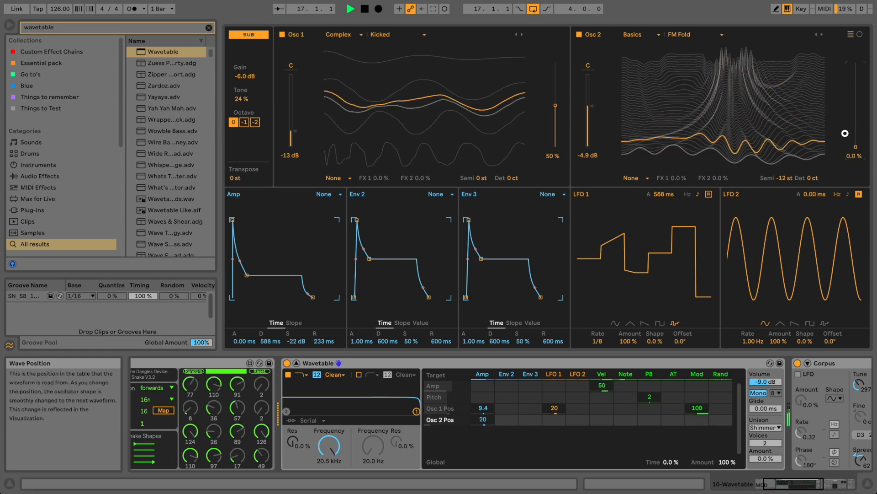
drag(845, 133, 845, 130)
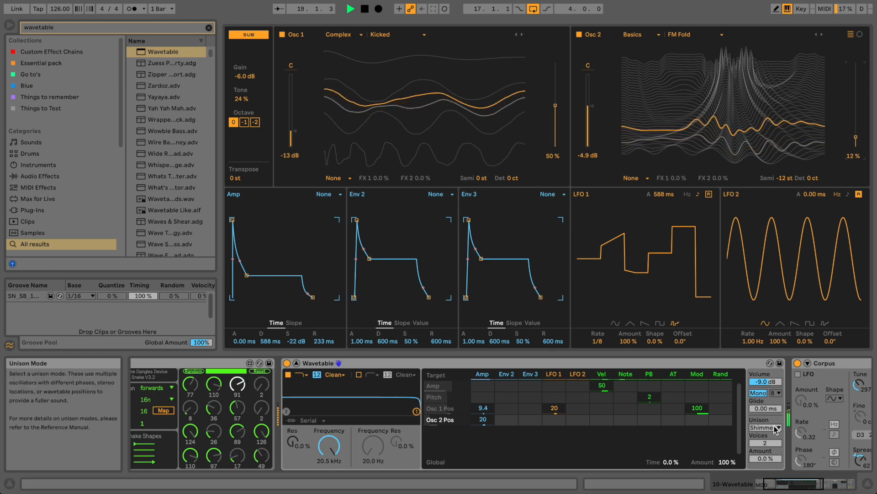
key(space)
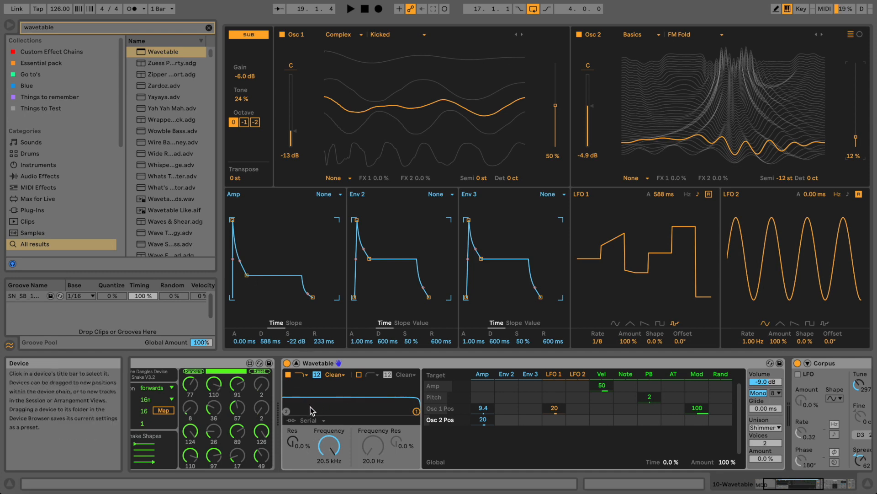
- Keep the filter routing on Serial and turn on Filter 2 with the Clean circuit and the Morph filter type
click(307, 420)
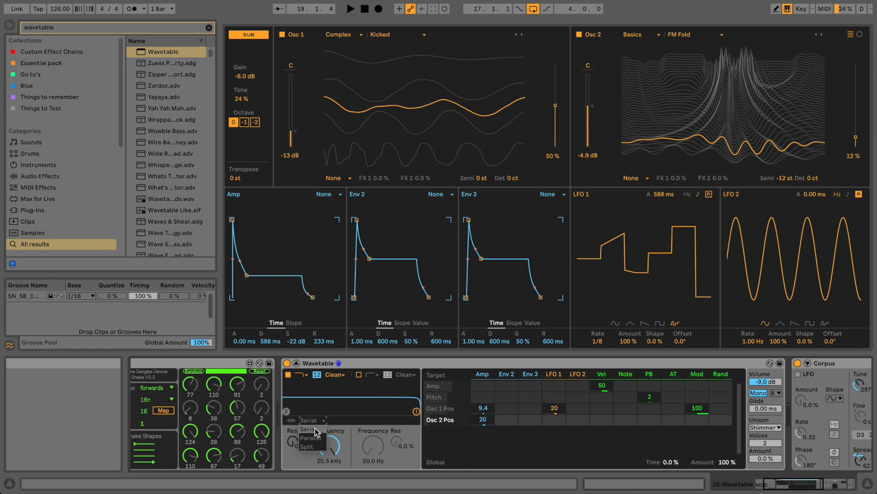
click(310, 428)
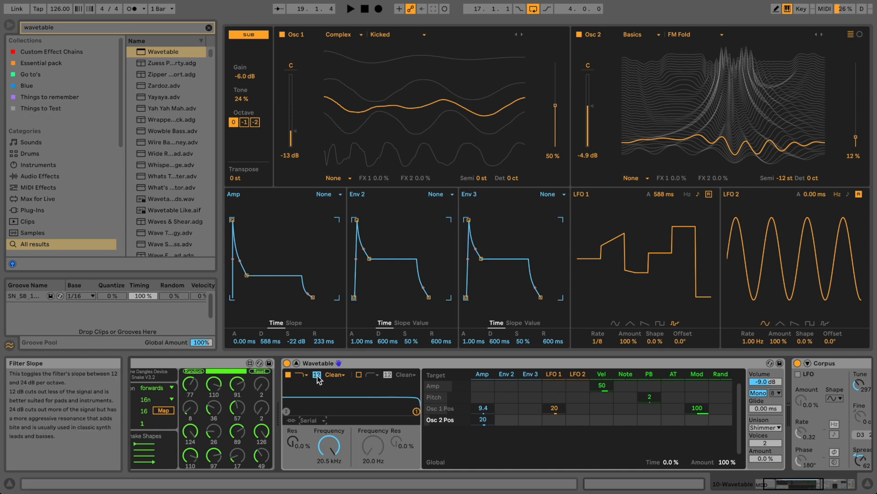
click(359, 375)
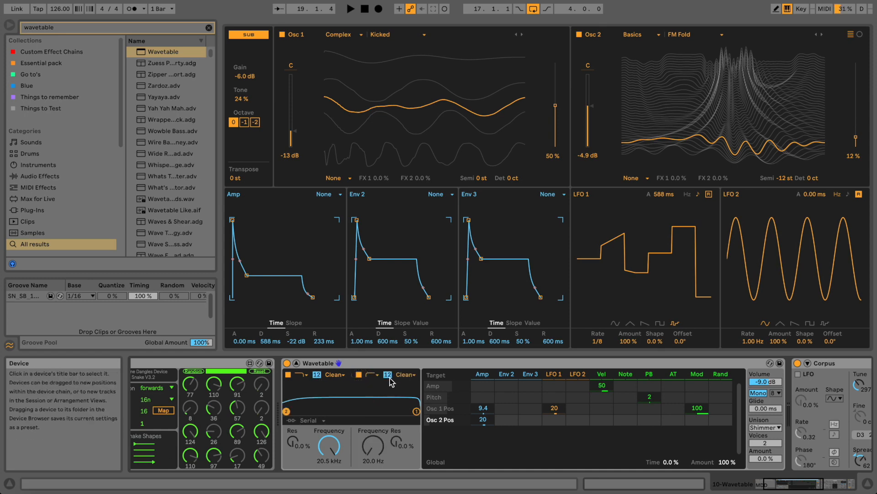
click(409, 375)
click(404, 383)
click(372, 374)
click(378, 416)
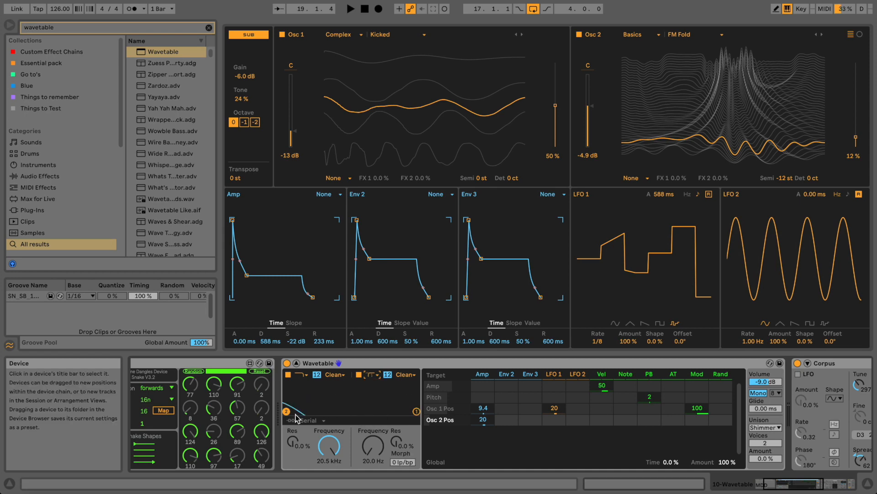
- Set Filter 2 to 445 Hz, 39 % resonance and 31 bp/hp morph, lower Filter 1 to 714 Hz, and start playback
drag(286, 411, 344, 402)
drag(404, 462, 408, 461)
drag(329, 445, 329, 475)
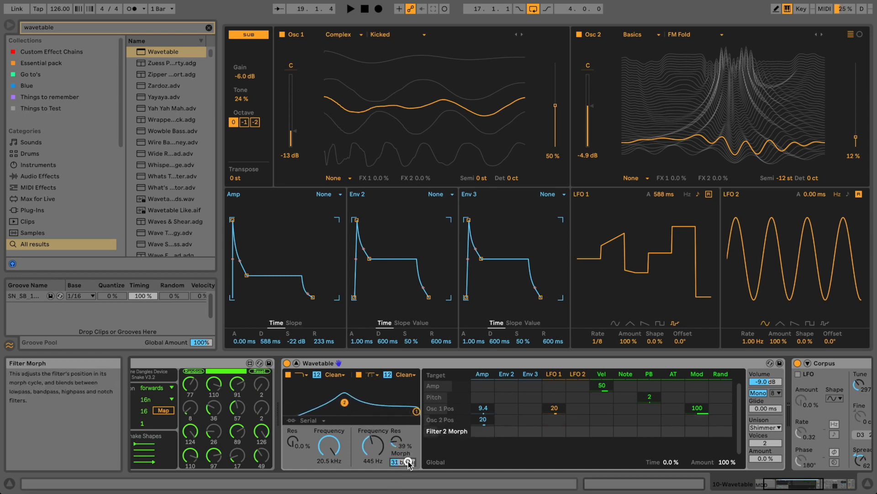
key(space)
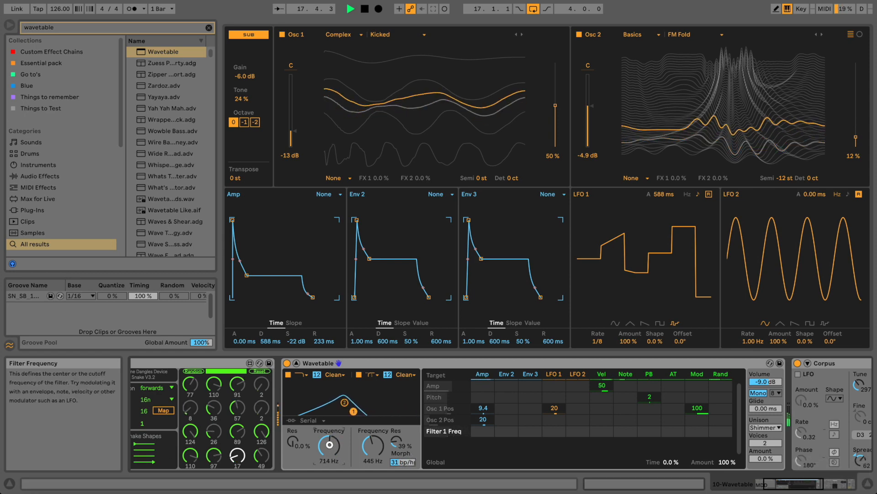
- Set Filter 1 to 543 Hz with 64 % resonance and Filter 2 to 171 Hz with 52 % resonance during playback
drag(329, 445, 289, 425)
drag(374, 459, 395, 442)
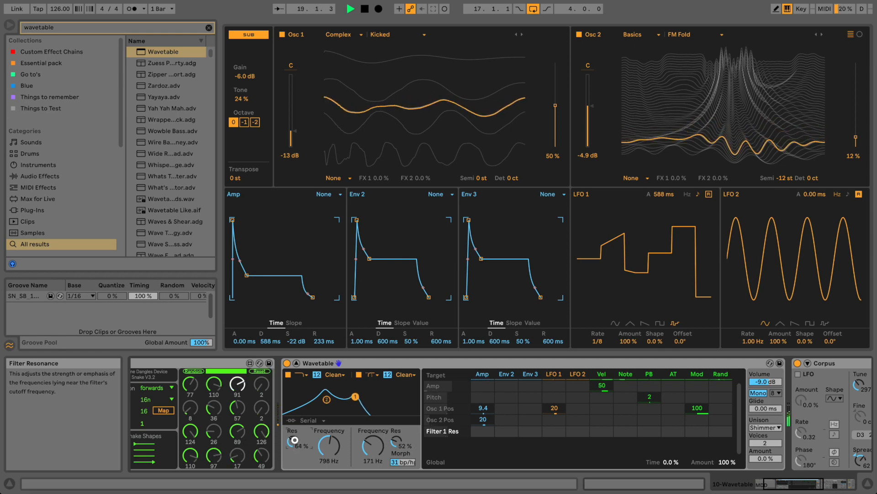
drag(329, 445, 329, 452)
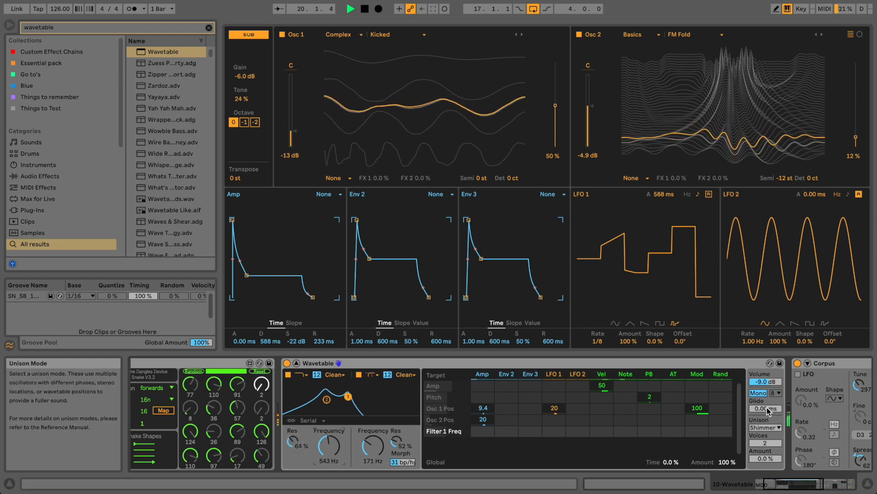
- Raise the unison amount to 51 %, stop playback, and turn off the Corpus device
drag(769, 458, 767, 456)
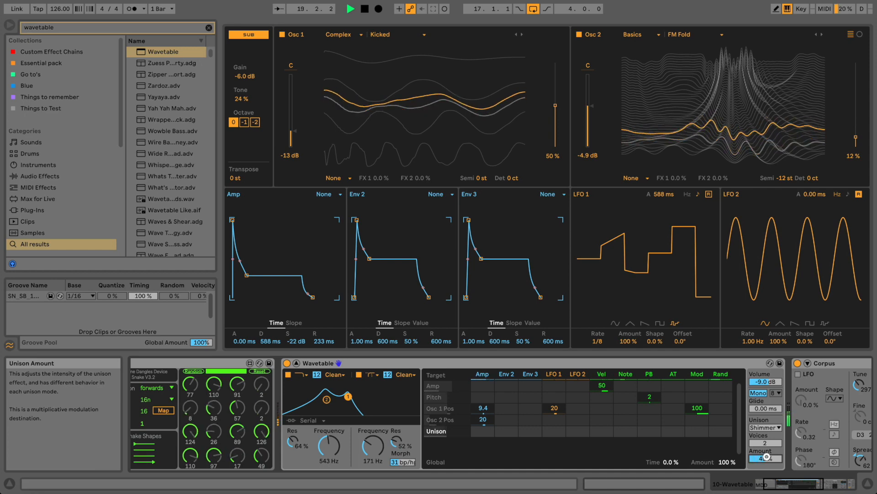
key(space)
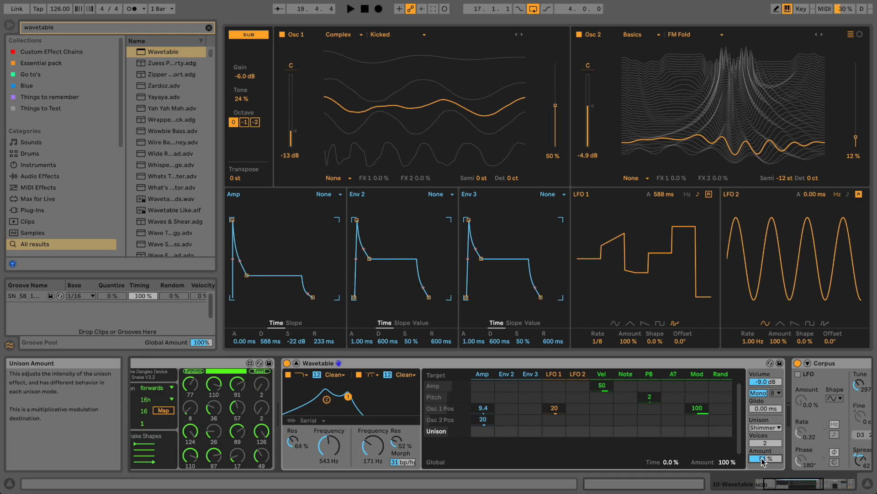
drag(811, 484, 834, 486)
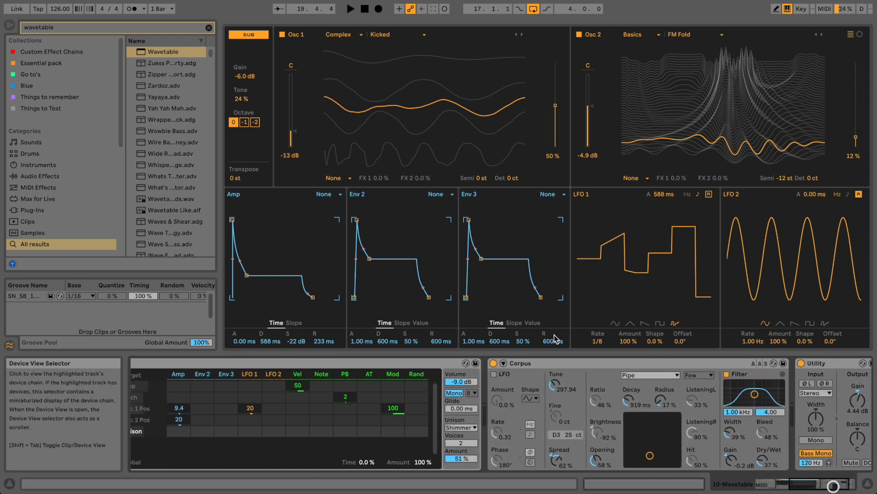
click(492, 363)
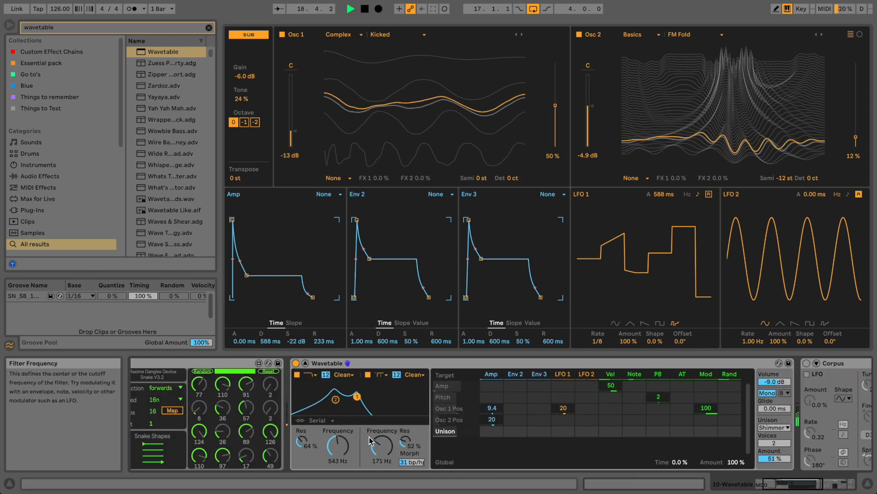
- Modulate Filter 2's frequency from the Amp envelope by 9.4 and lower that frequency to 74.9 Hz while auditioning
drag(371, 441, 390, 468)
key(space)
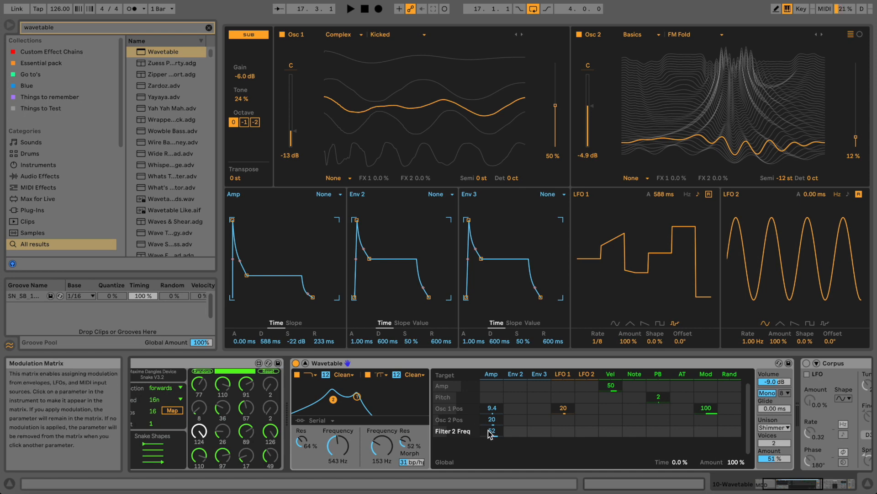
key(space)
drag(492, 431, 493, 434)
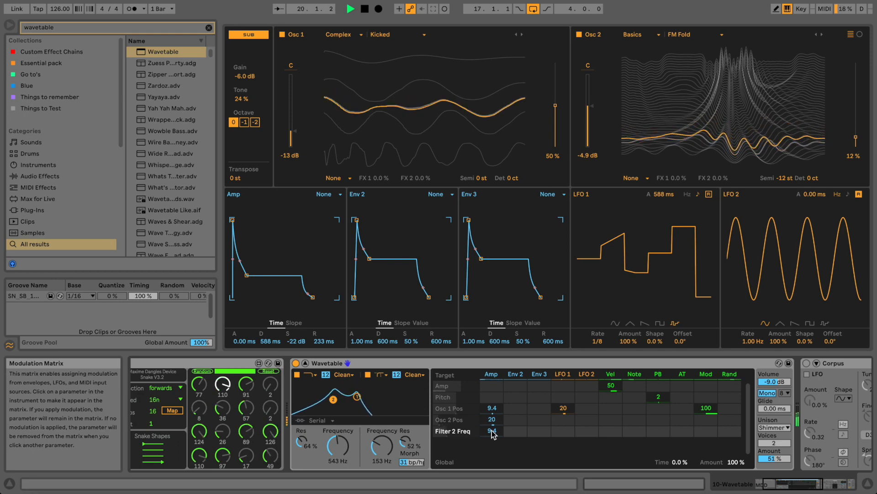
drag(386, 446, 340, 438)
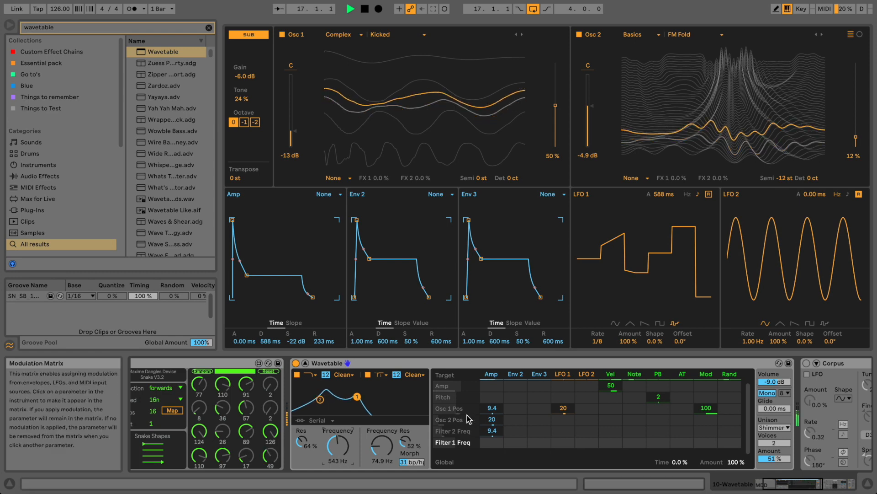
key(space)
- Set Env 2 to 15.8 s decay, 55 % sustain and 4.60 s release, and use it instead of Amp on Filter 2's frequency at 11
drag(369, 258, 385, 254)
drag(432, 296, 438, 297)
double_click(495, 430)
drag(512, 430, 513, 422)
key(space)
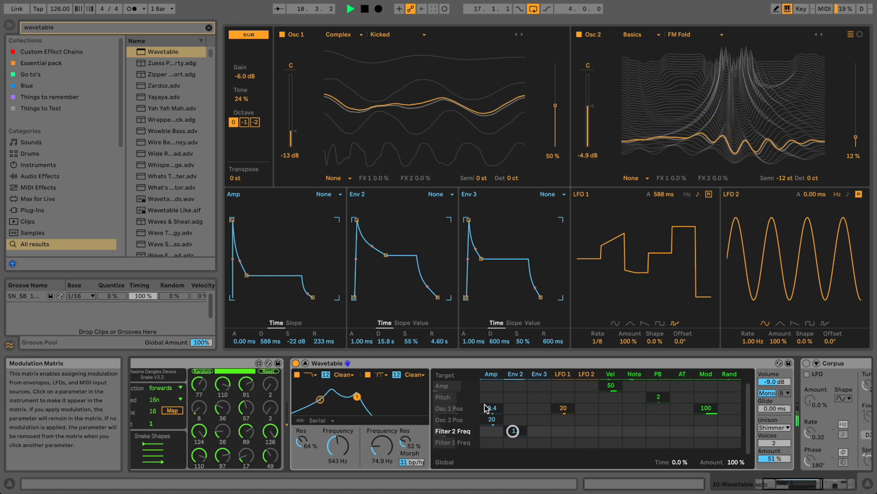
- Reshape Env 2 to 40.0 ms attack, 4.11 s decay, 40 % sustain and 358 ms release during playback
mouse_move(357, 221)
mouse_down()
mouse_move(369, 223)
mouse_move(361, 223)
mouse_up()
drag(390, 256, 381, 266)
drag(429, 297, 427, 298)
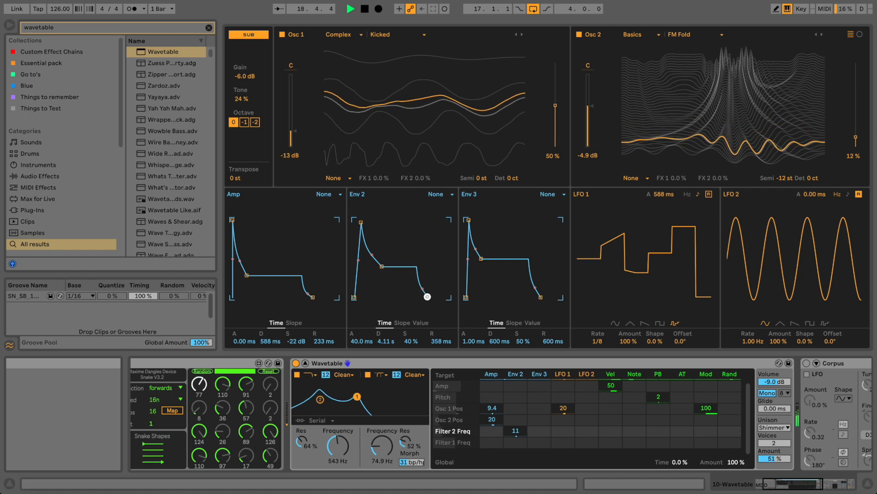
- Rebalance the oscillators: Oscillator 1 at -4.2 dB and 48 % position, Oscillator 2 at -4.5 dB and 7.8 % position, and stop playback
drag(856, 139, 845, 138)
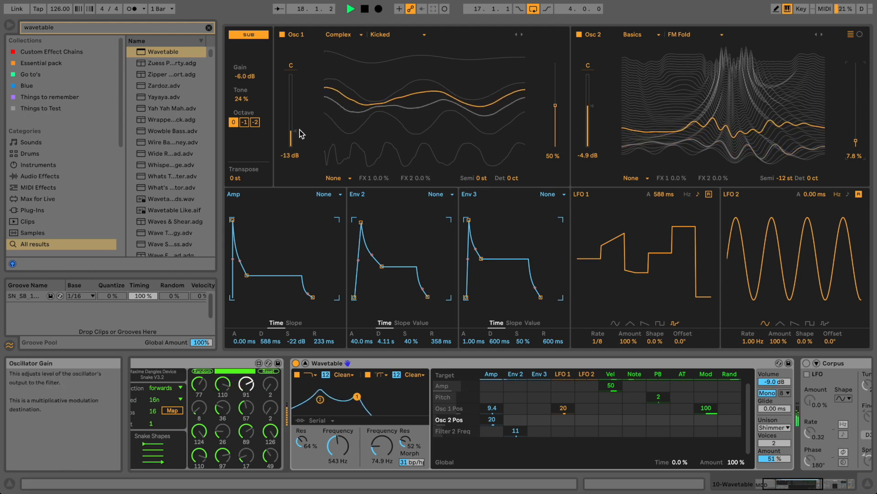
click(279, 130)
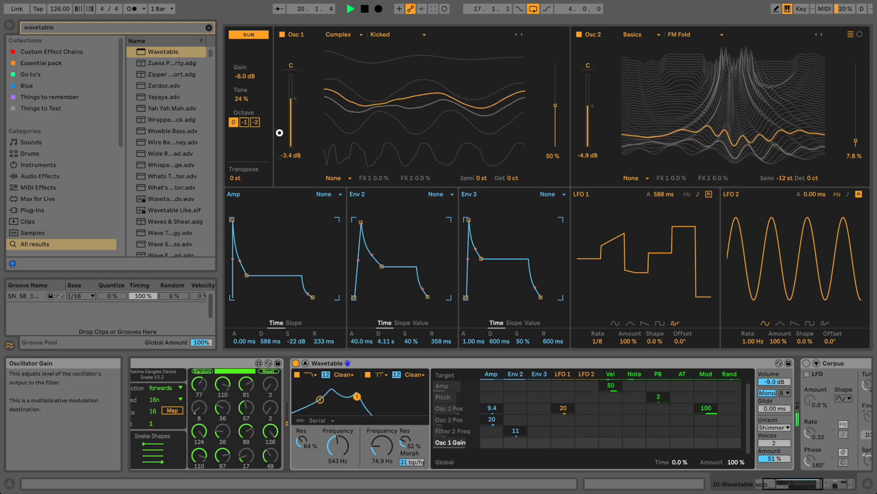
drag(545, 106, 576, 108)
key(space)
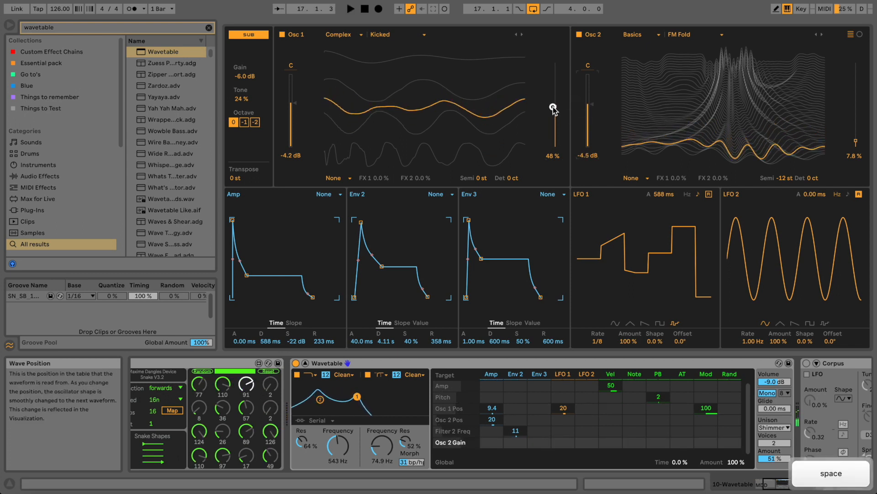
- Modulate Oscillator 1's position from LFO 2 by 38, sync LFO 2 to the tempo at rate 3, and start playback
click(553, 107)
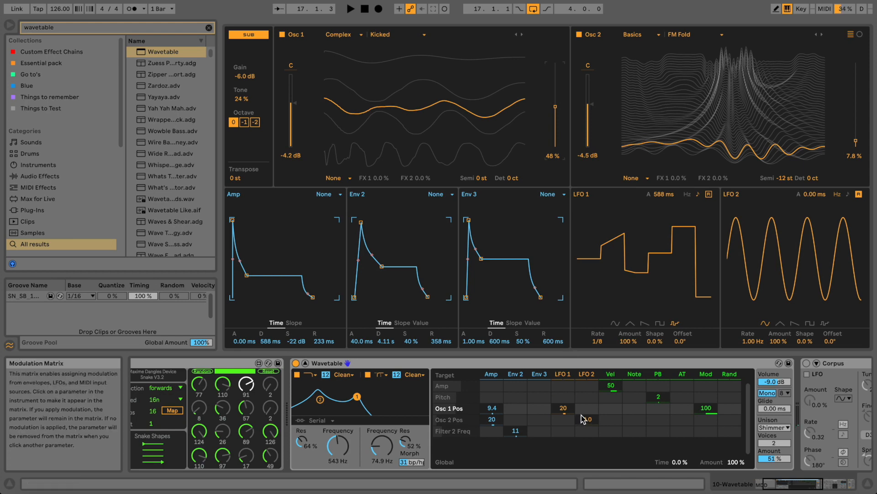
drag(581, 407, 582, 402)
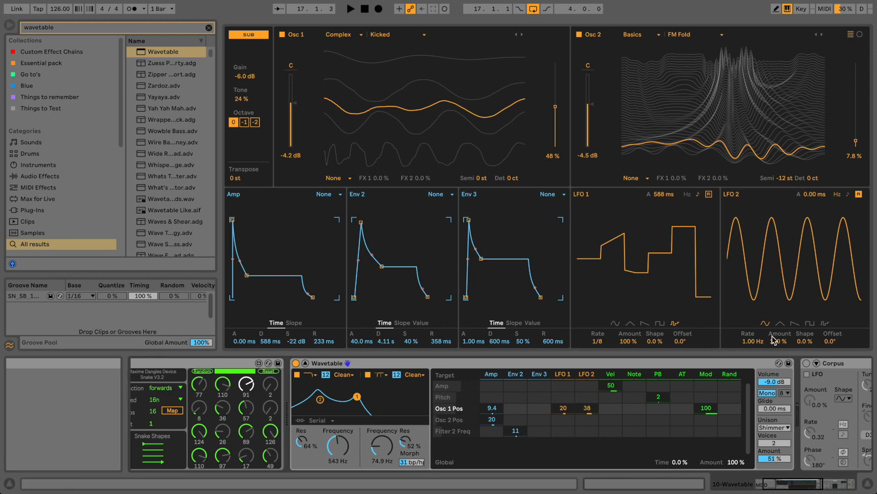
click(847, 196)
drag(745, 342, 745, 335)
scroll(745, 341, down, 7)
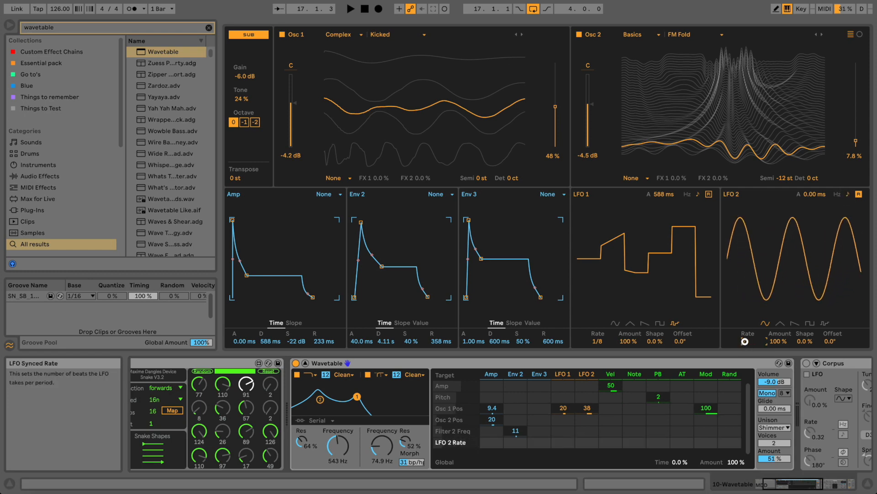
click(782, 341)
key(space)
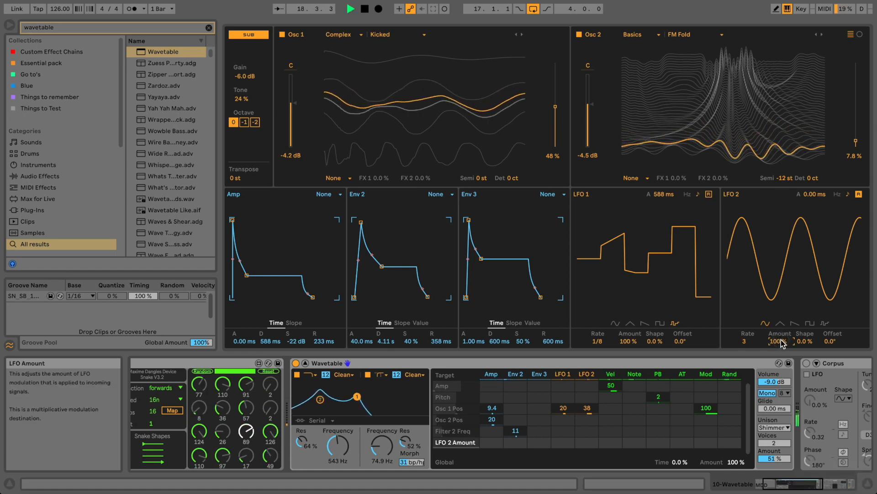
- Turn off LFO 2's retrigger, set its rate to 4 and its attack to 1.59 s, and stop playback
click(859, 195)
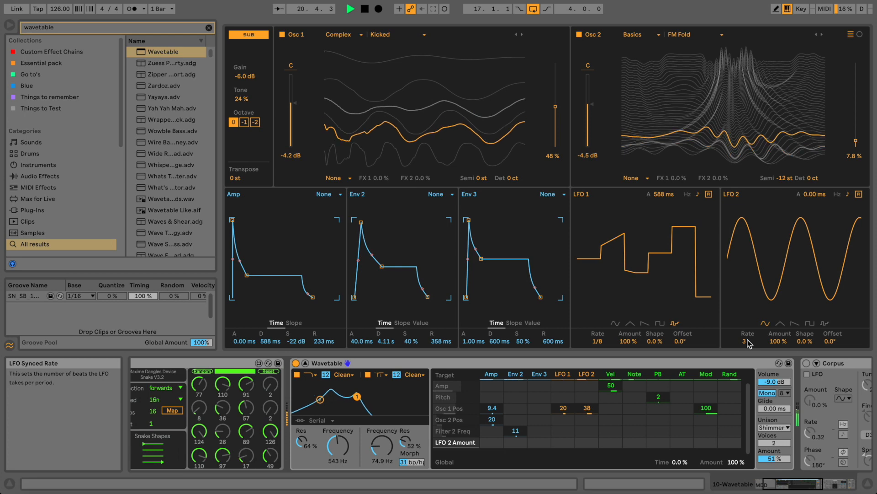
drag(748, 342, 748, 338)
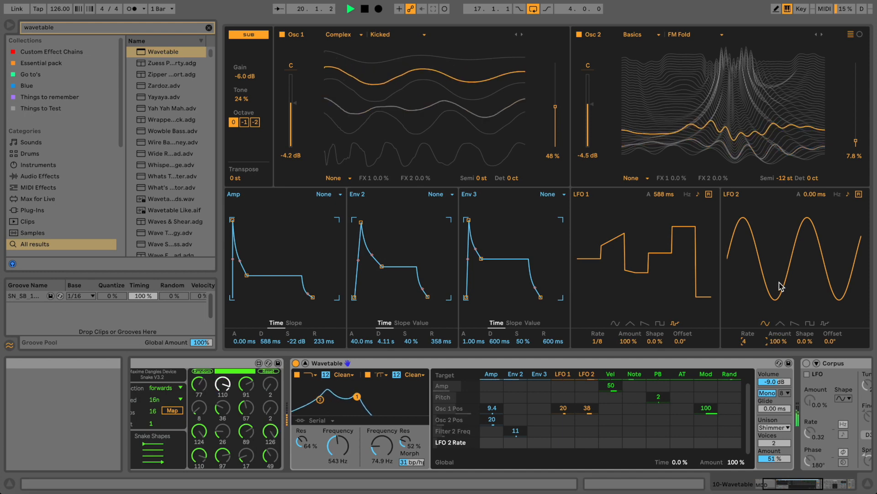
drag(811, 194, 812, 197)
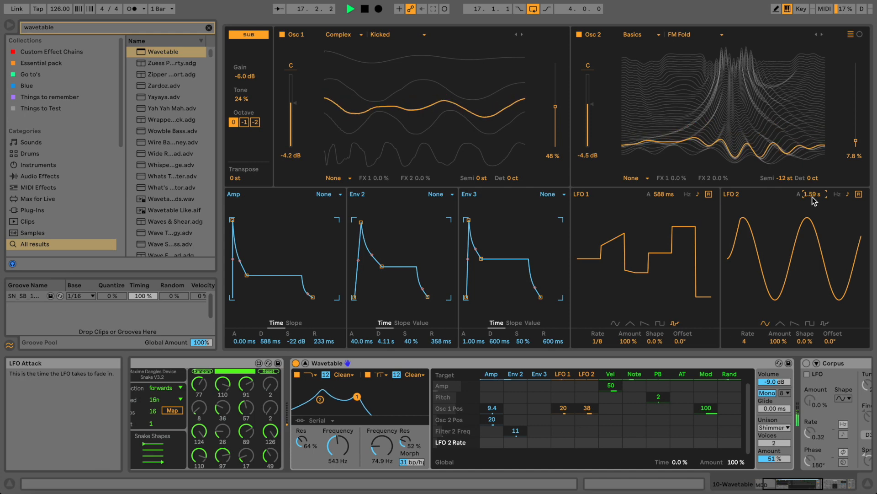
key(space)
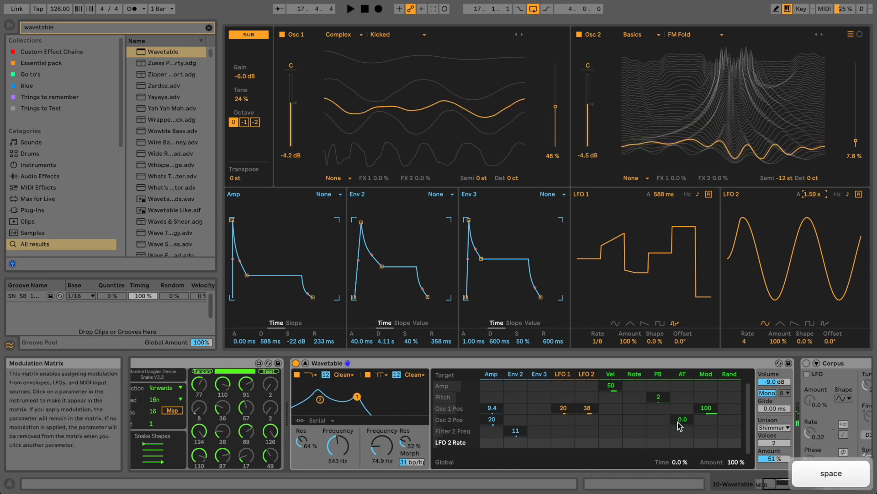
- Turn the Corpus device back on, start playback, and set its decay to 1.02 s
drag(796, 484, 863, 482)
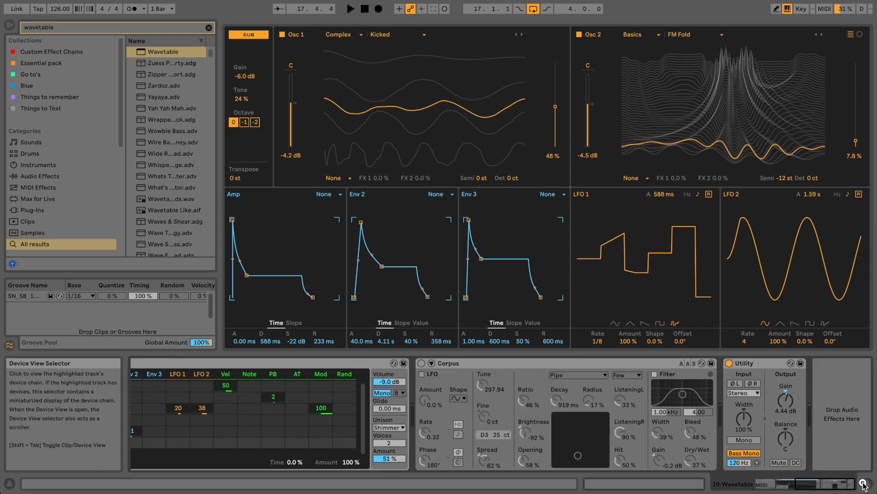
click(420, 363)
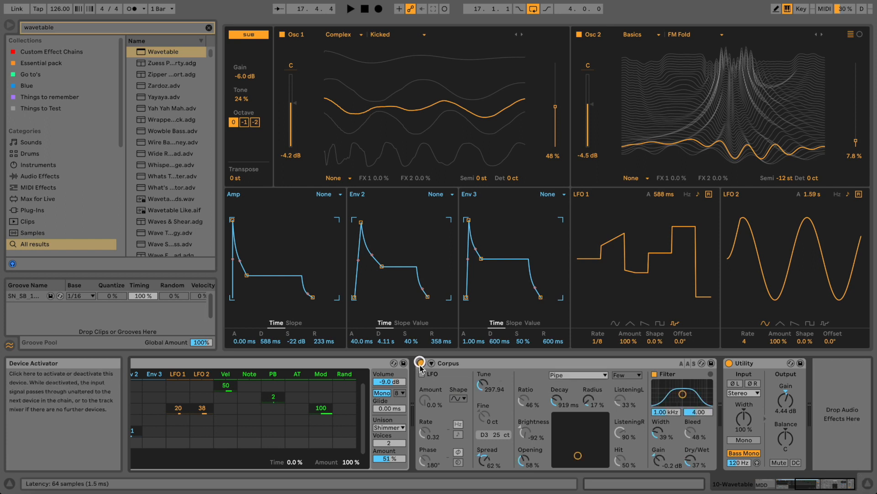
click(445, 364)
key(space)
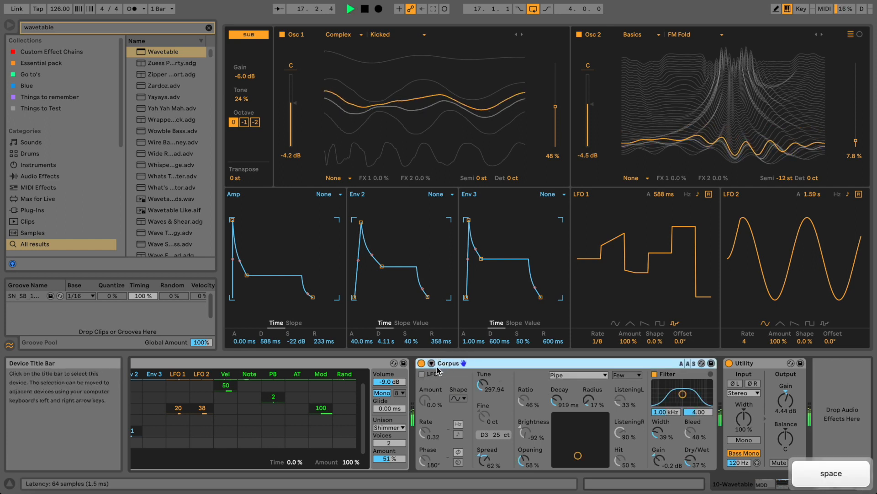
drag(558, 400, 559, 413)
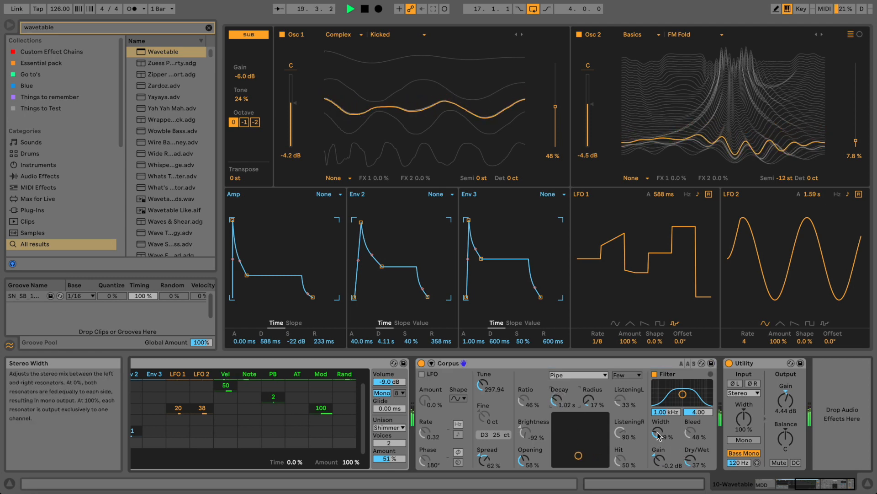
- Set Corpus's stereo width to 9.5 %, stop playback, and clear the browser search
drag(659, 435, 658, 443)
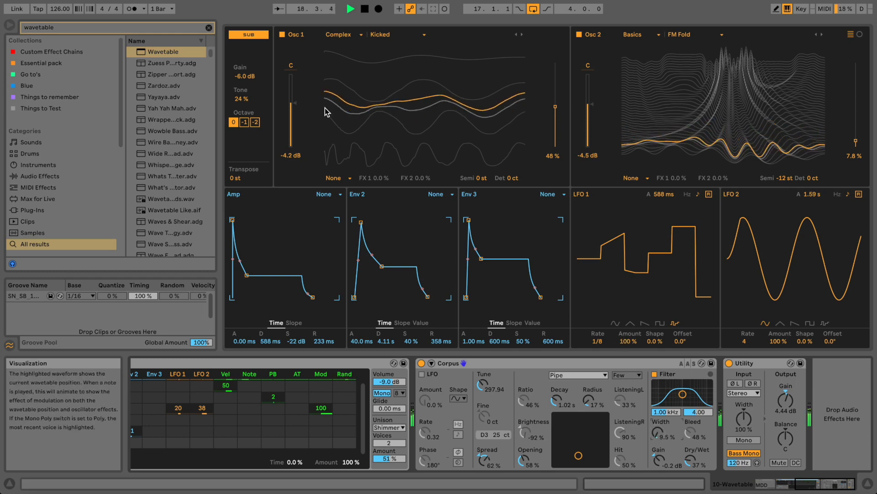
key(space)
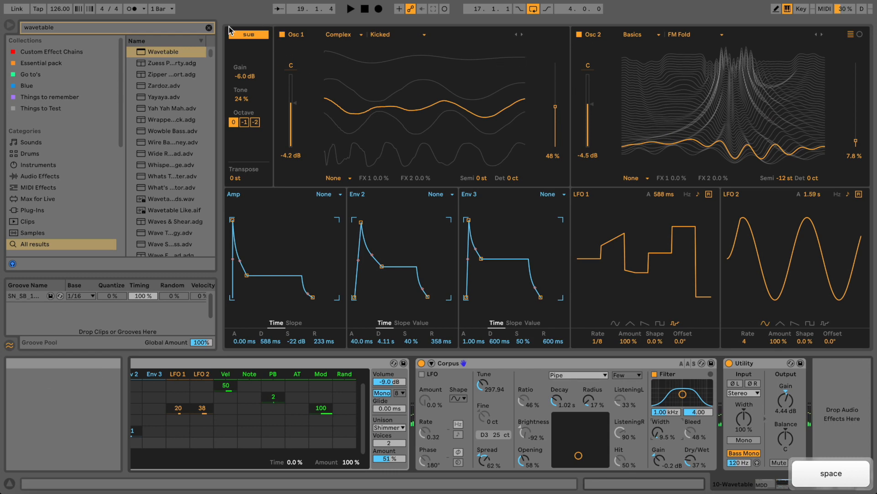
click(209, 27)
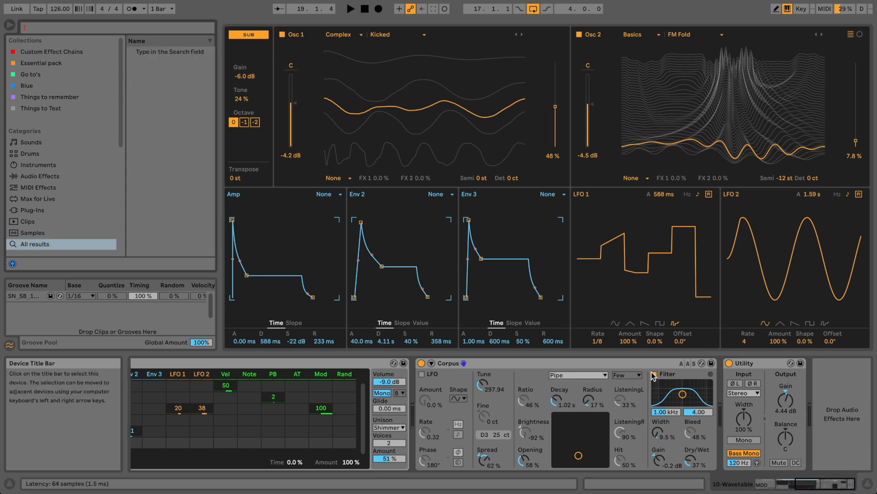
- Duplicate the 10 Wavetable track, solo the copy together with the original, and play both briefly
drag(809, 483, 796, 484)
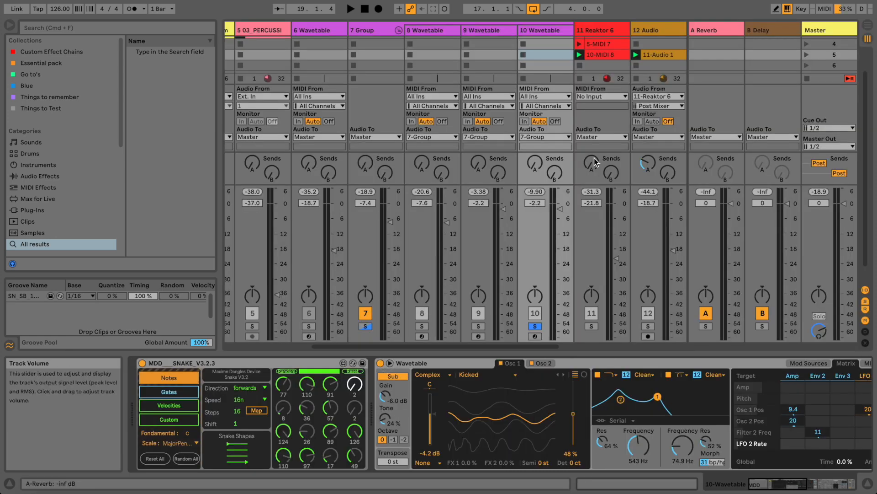
click(551, 31)
key(super+d)
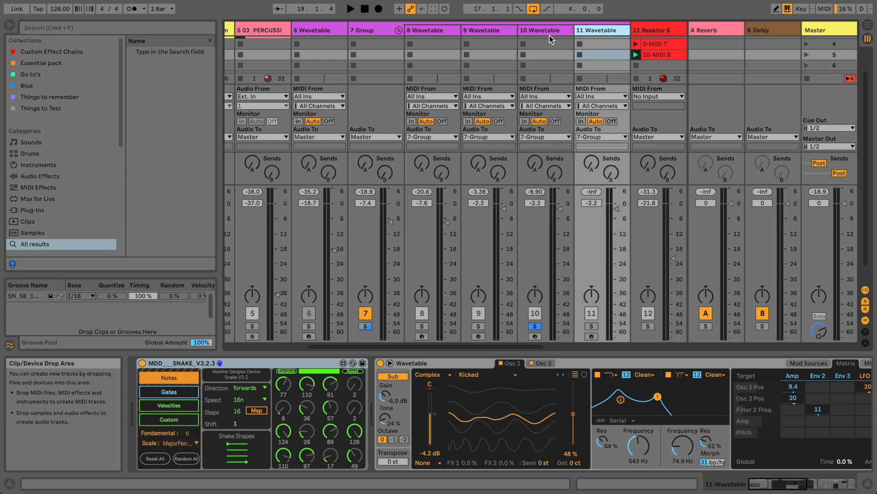
click(591, 326)
key(space)
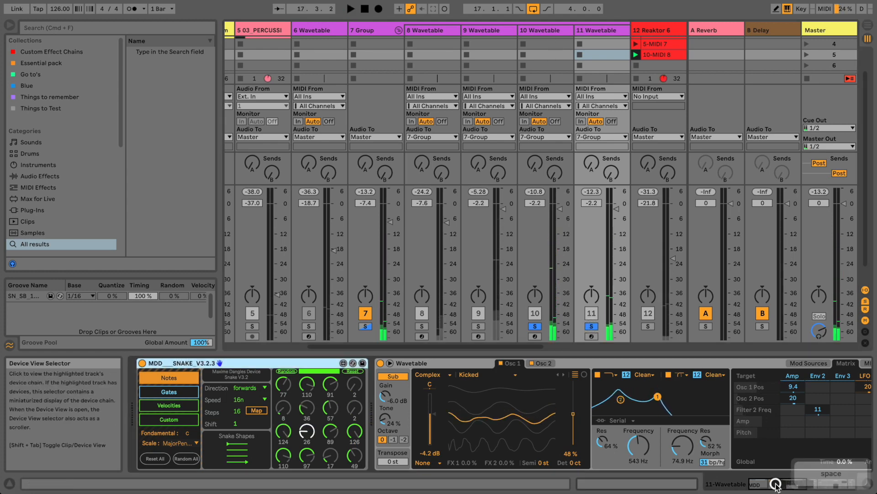
- Show the Gates of the copied track's Snake sequencer, start playback, and change the snake shape to separate vertical lines
click(169, 391)
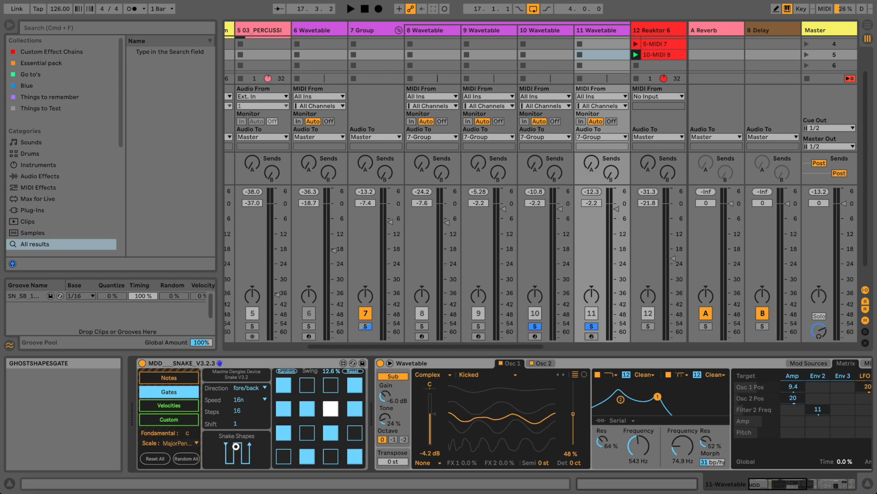
key(space)
drag(244, 450, 243, 469)
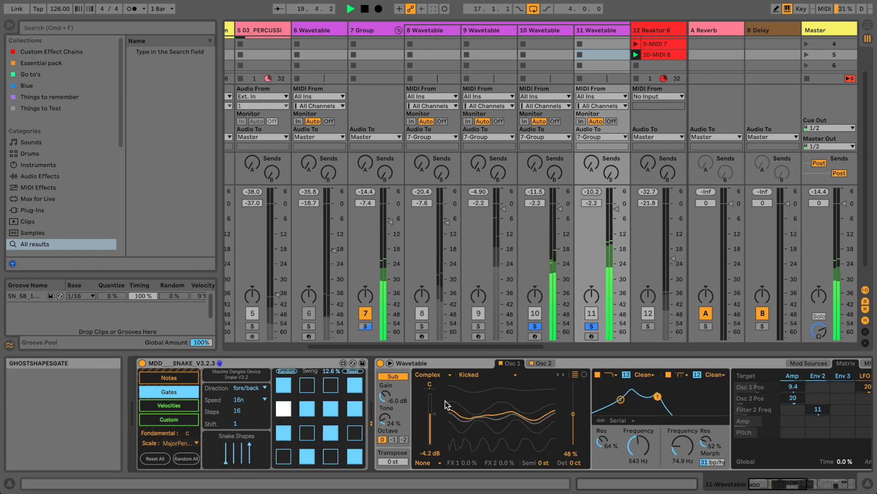
- On the copied track's Wavetable, set the filter frequencies to 1.17 kHz and 181 Hz and the amp envelope's release to 35.5 ms
drag(638, 444, 683, 445)
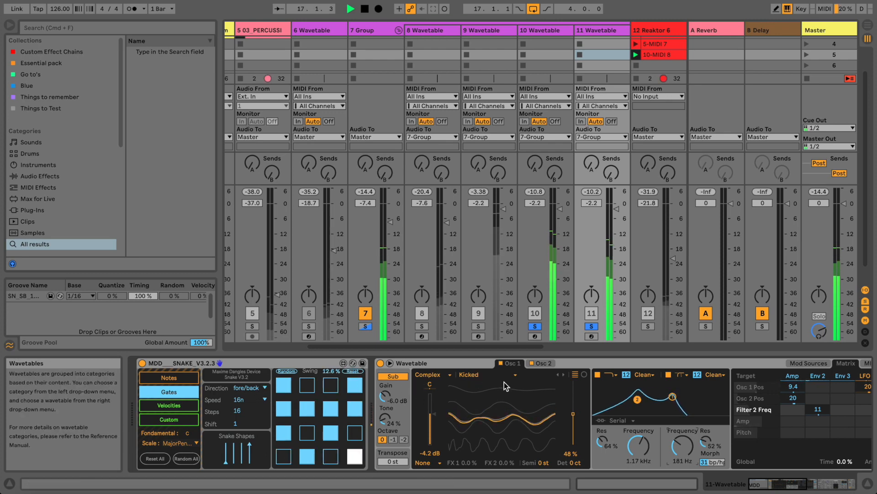
click(795, 377)
click(803, 481)
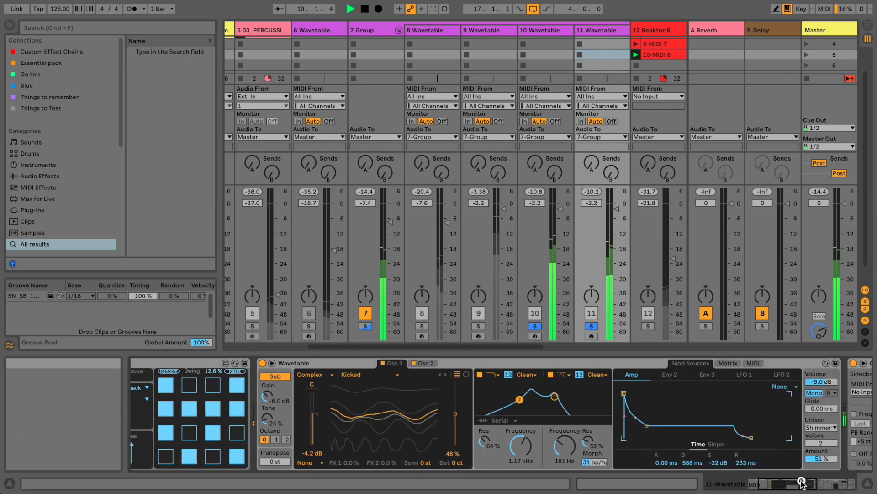
drag(752, 462, 751, 462)
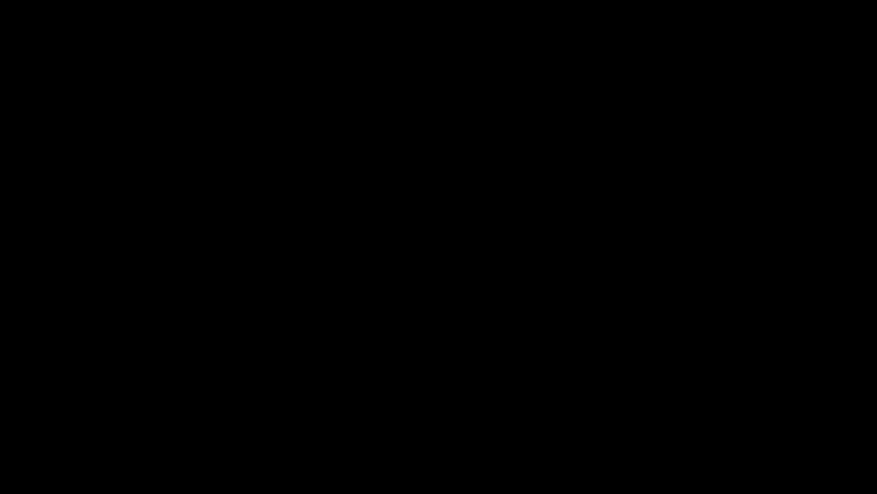
key(space)
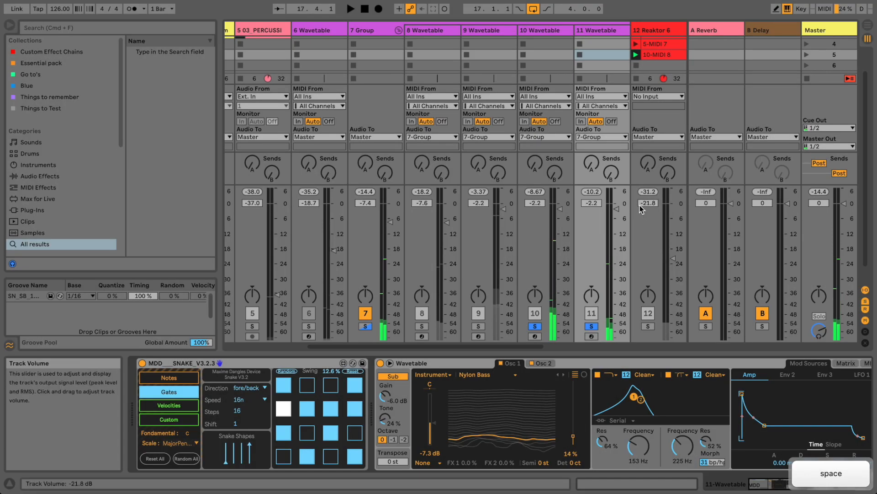
- Play the 8 and 9 Wavetable tracks soloed together, and select track 8 to show its devices
click(496, 29)
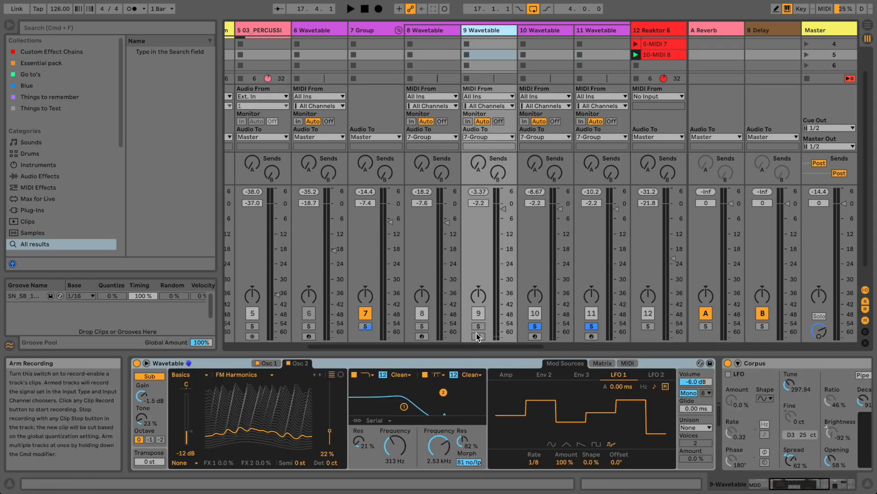
key(space)
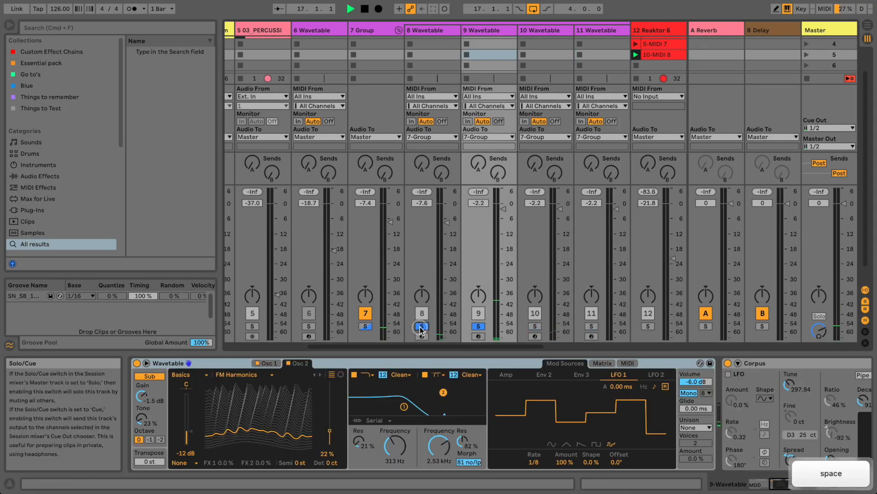
click(443, 32)
key(space)
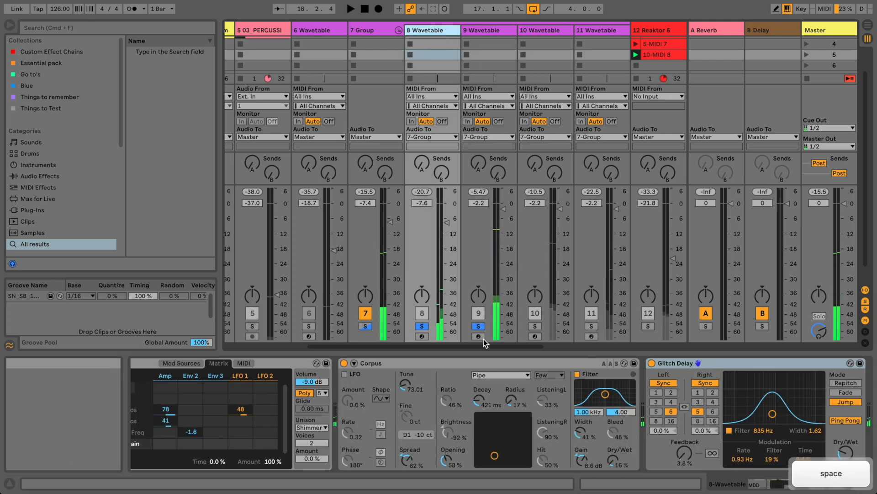
- Copy the Glitch Delay from 8 Wavetable onto the end of 11 Wavetable, and play tracks 10 and 11 soloed
click(747, 364)
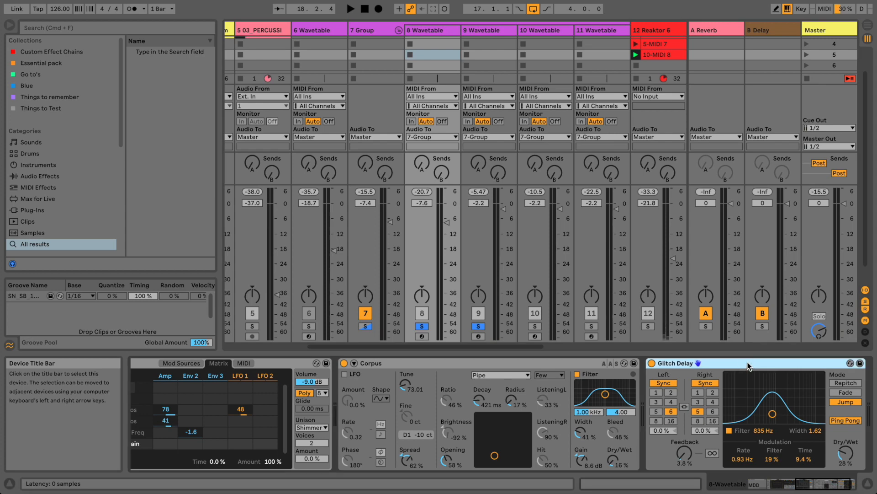
click(596, 110)
click(534, 326)
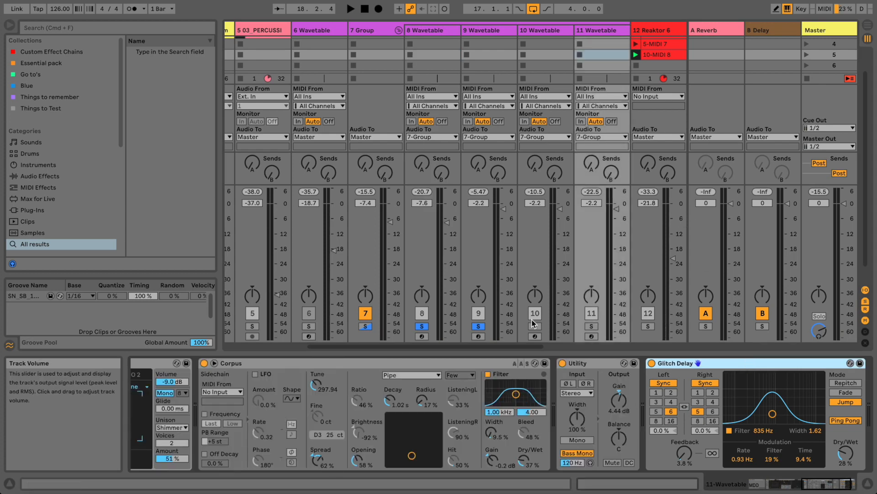
click(593, 326)
key(space)
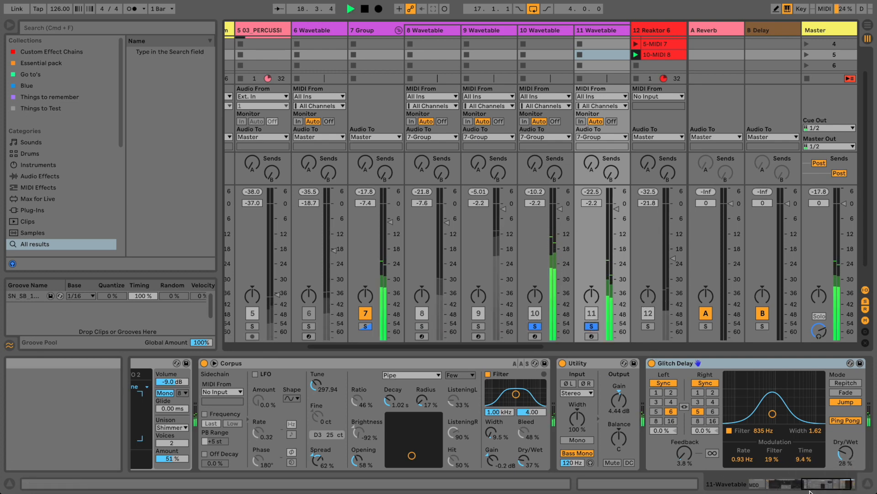
- Set Glitch Delay to 33 % dry/wet and 3.07 filter width, and Corpus to 1168.22 Hz tune, 48 % dry/wet and 72 % width
drag(843, 455, 843, 449)
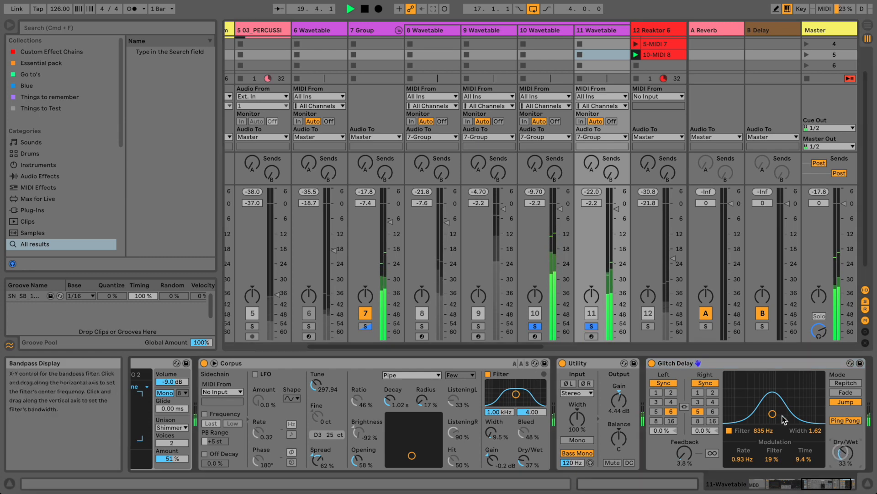
drag(775, 417, 774, 406)
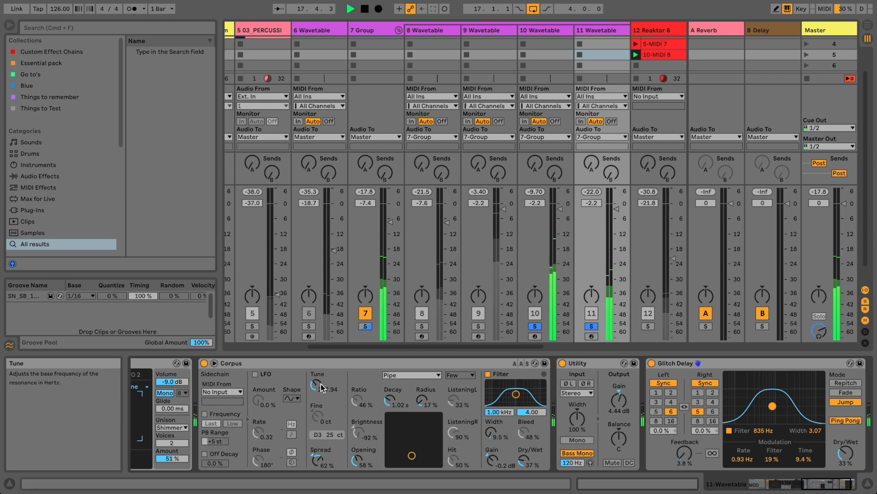
scroll(320, 383, up, 4)
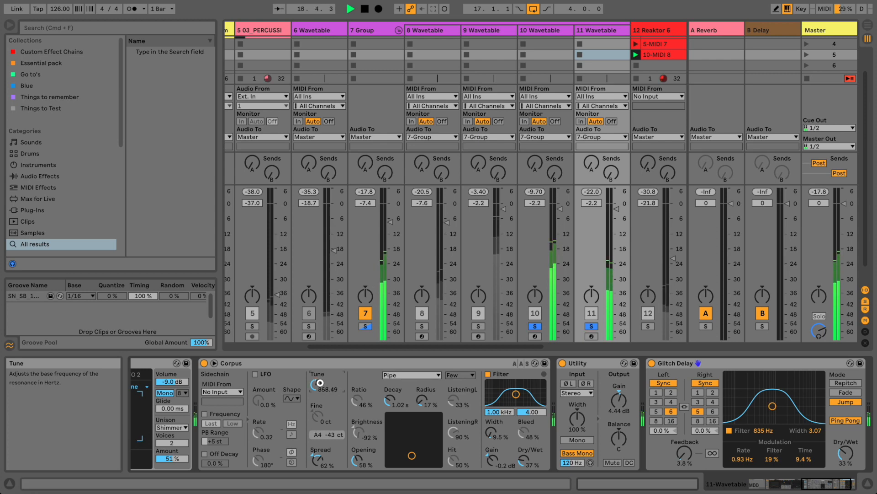
drag(522, 459, 489, 428)
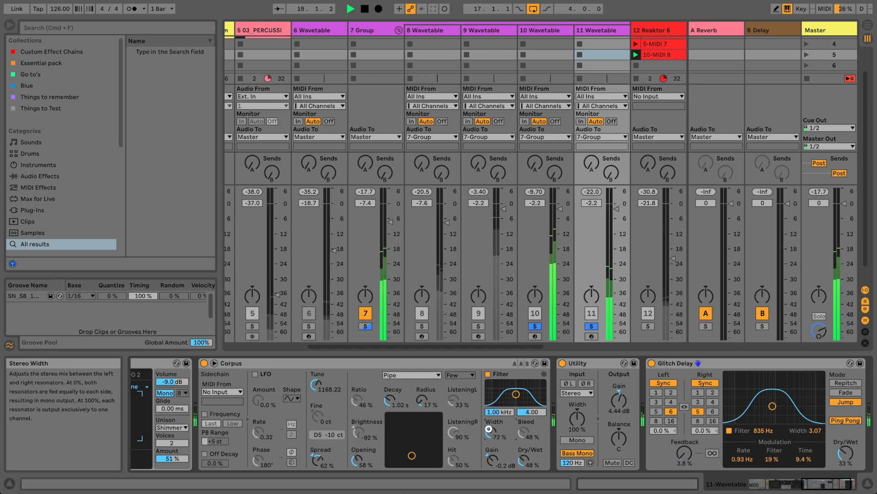
key(space)
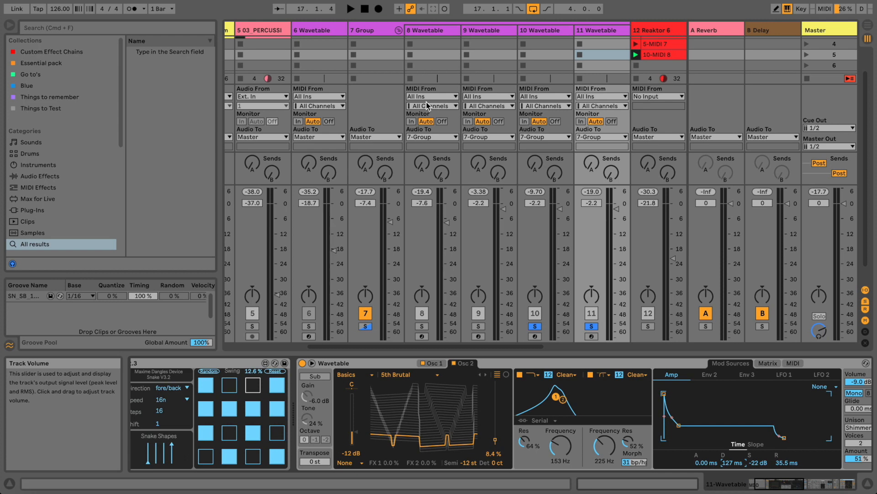
- Review the devices on the 8 and 9 Wavetable tracks, and solo both along with tracks 10 and 11
click(427, 30)
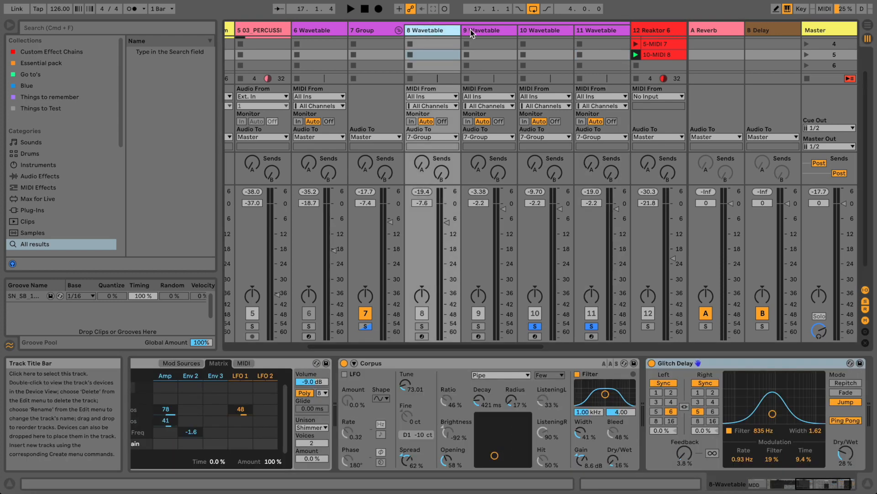
click(472, 31)
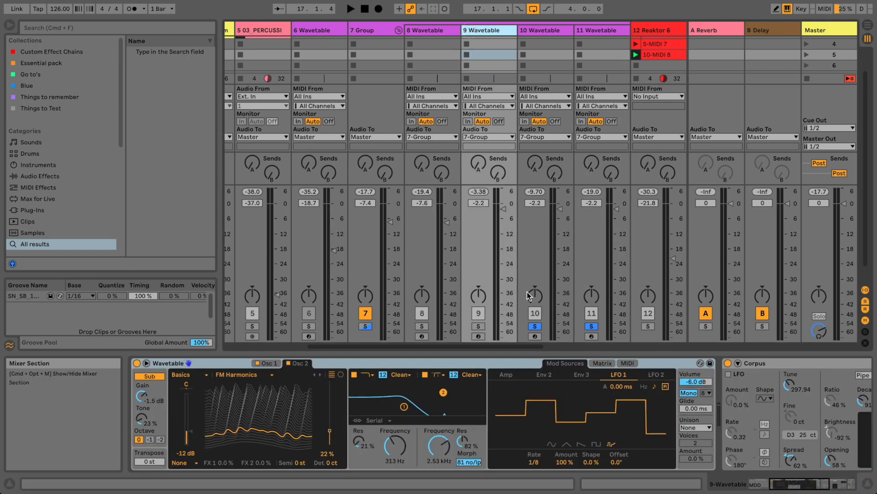
drag(809, 489, 785, 480)
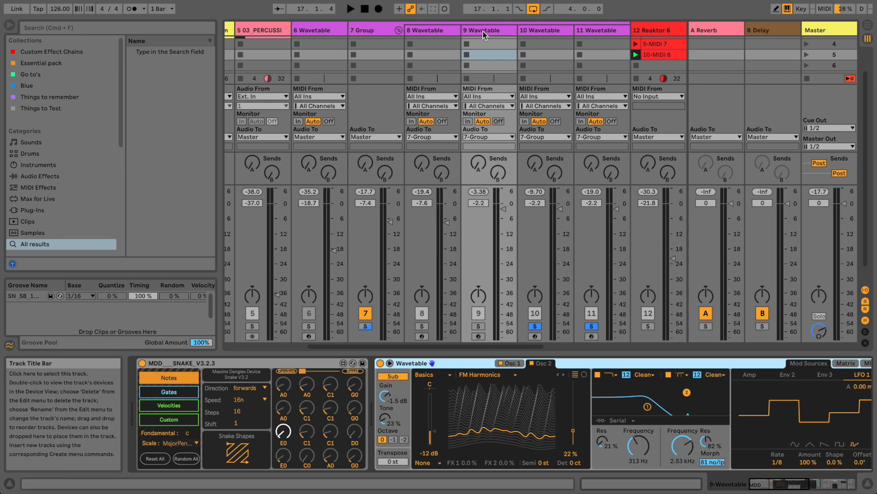
click(448, 29)
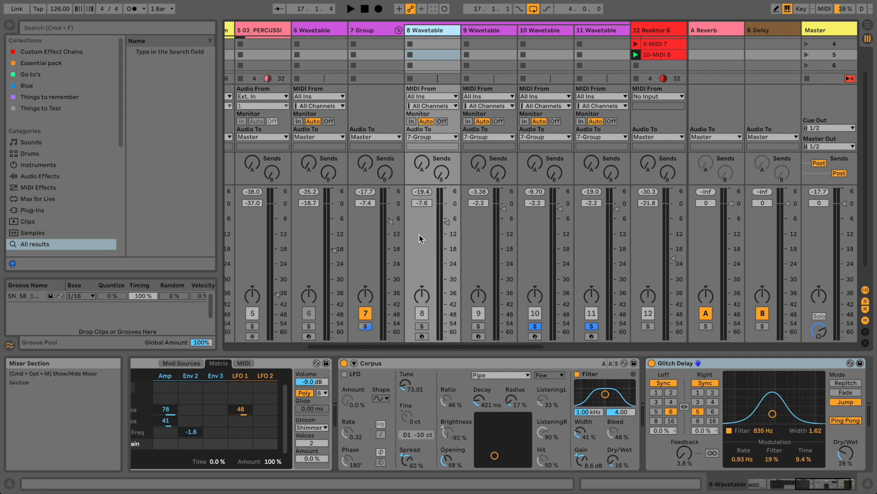
click(422, 326)
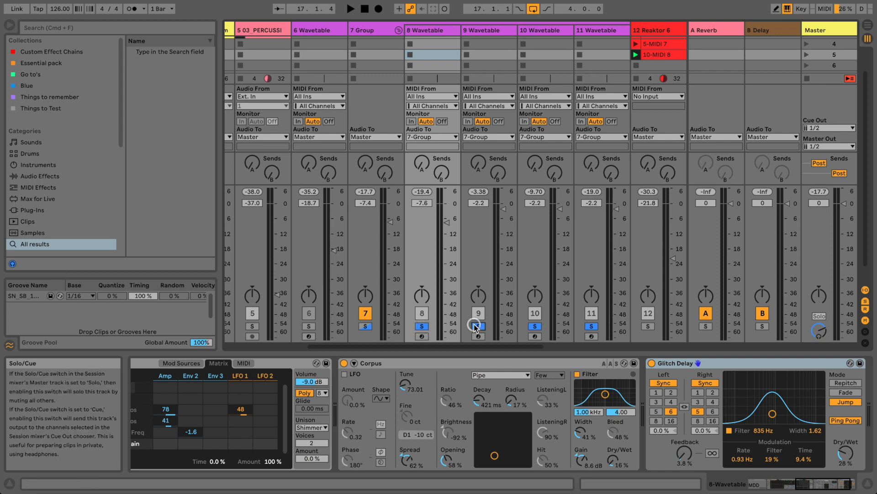
- Fold 7 Group and play it with the 13 Audio and Clap tracks soloed alongside it
click(382, 29)
click(398, 30)
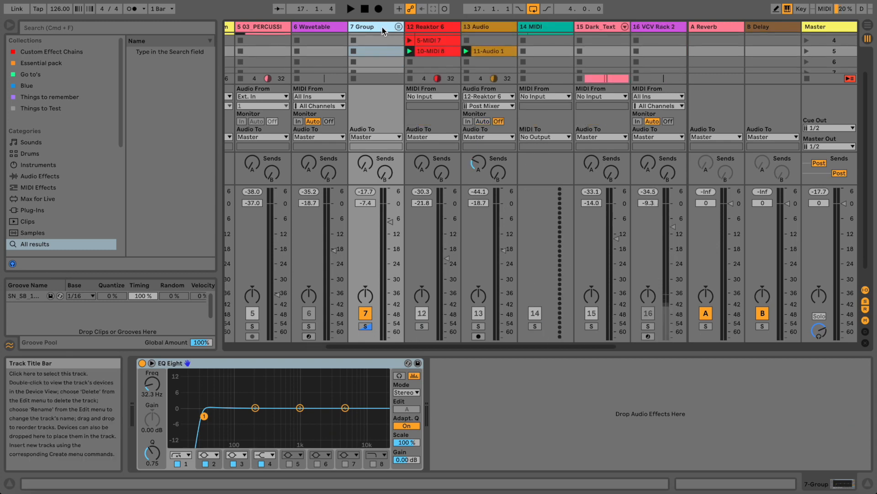
key(space)
scroll(604, 353, right, 6)
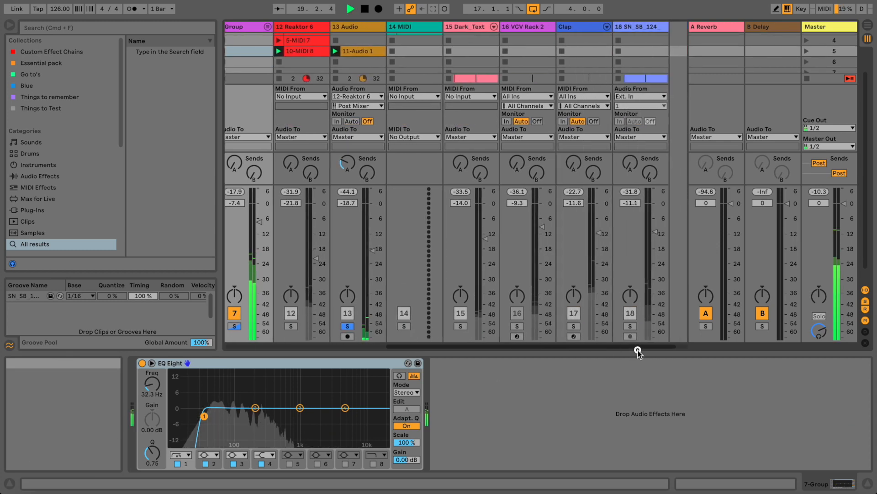
click(574, 326)
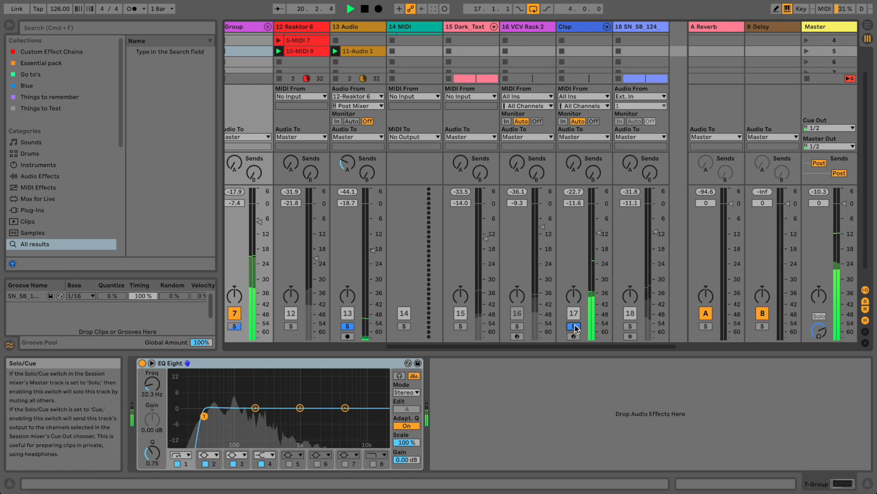
key(space)
- Unfold 7 Group, select the 9 Wavetable track, and solo it as the only track within the group
scroll(529, 34, left, 10)
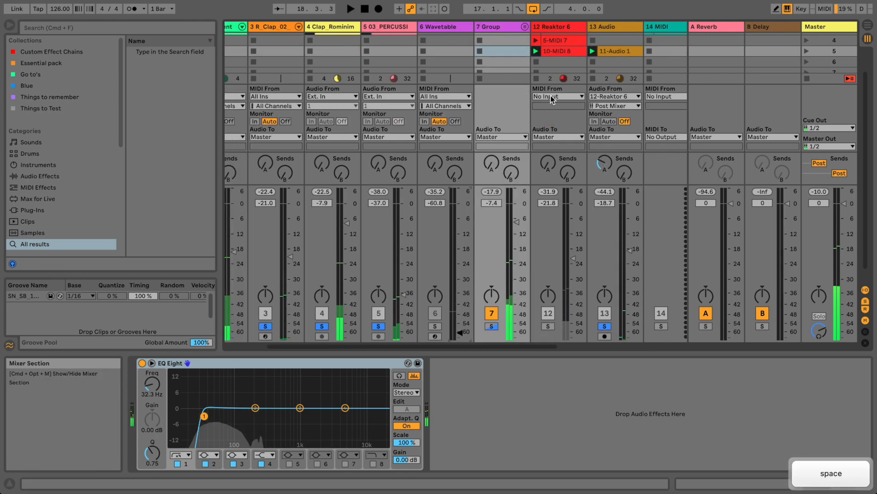
click(526, 28)
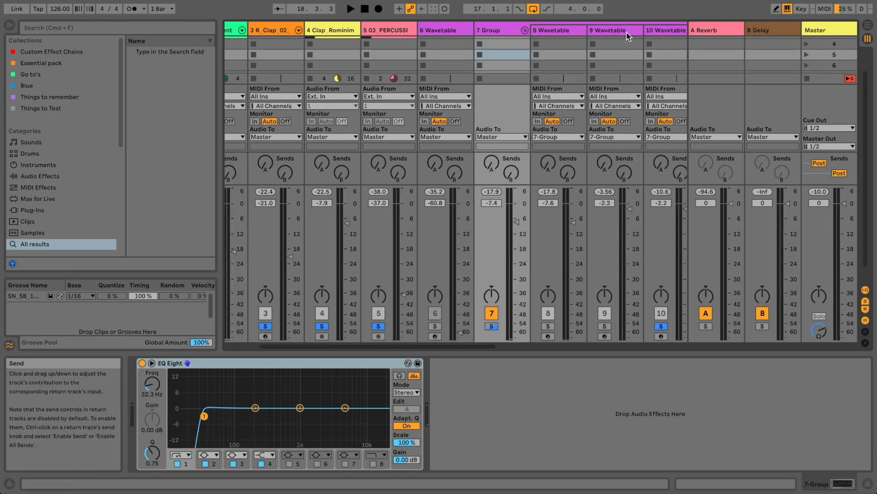
click(572, 29)
click(612, 28)
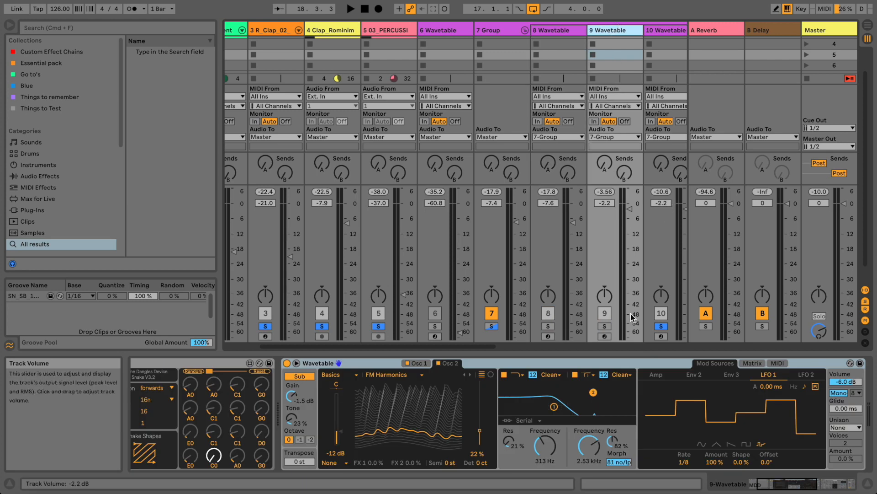
click(605, 326)
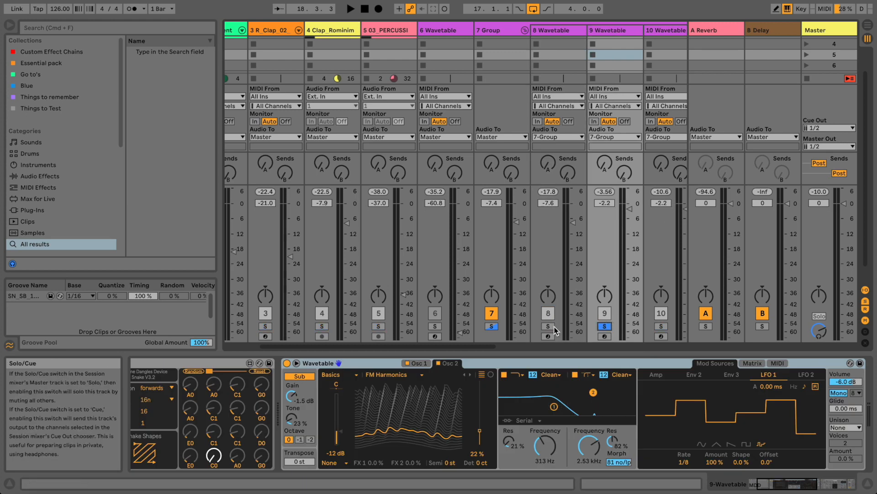
- Solo the 8 Wavetable track alongside 9 Wavetable, select 7 Group and play the two layers together
super+click(551, 326)
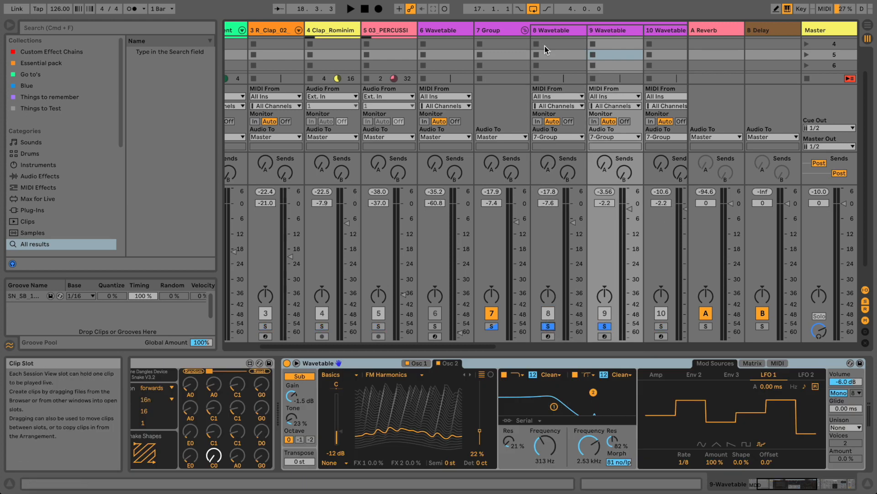
click(510, 36)
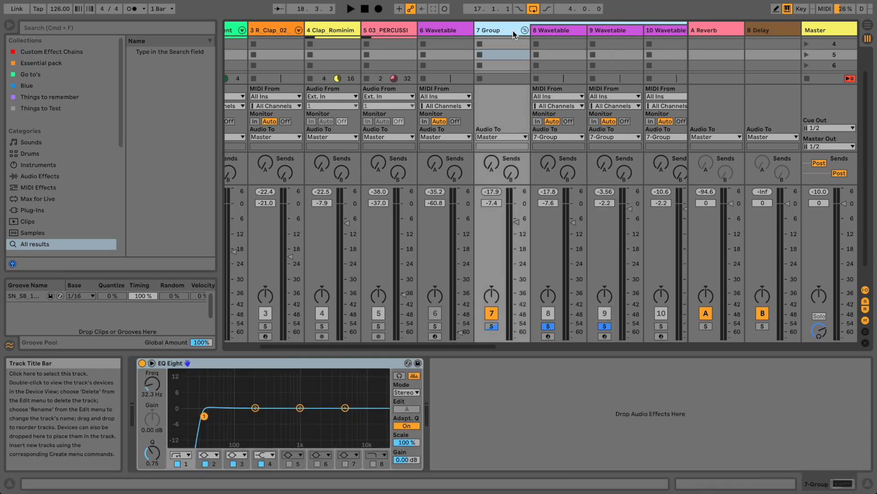
click(351, 345)
key(space)
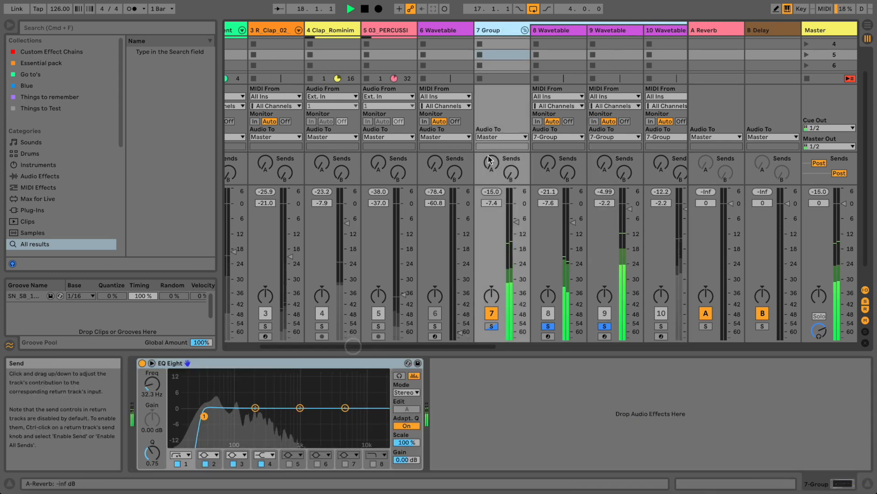
- On the 8 Wavetable track, set the second filter's resonance to 86 % and play the result
click(554, 31)
key(space)
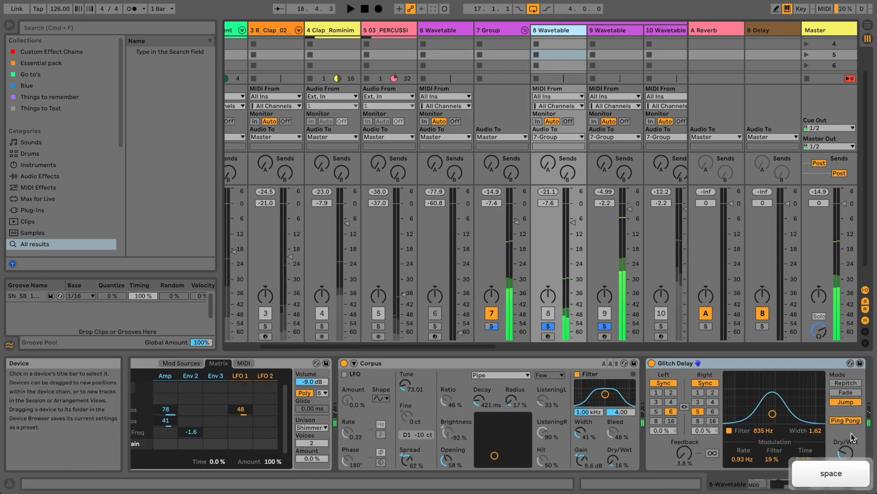
drag(846, 482, 802, 483)
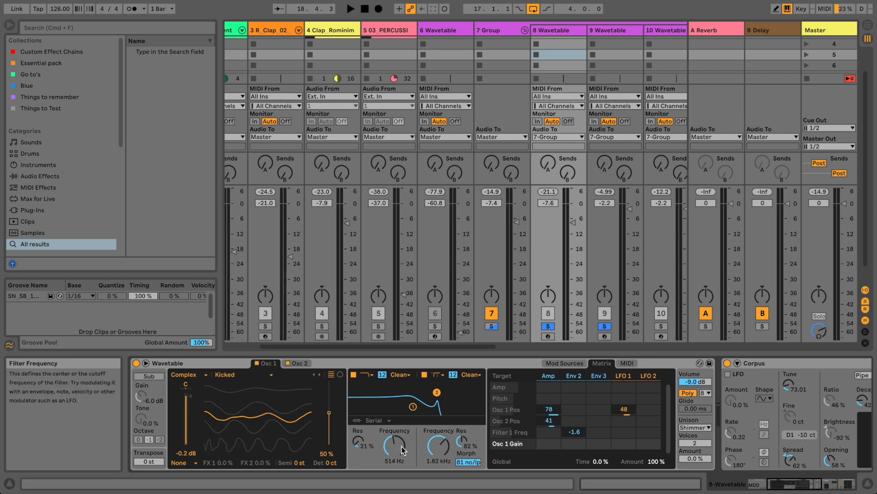
drag(437, 392, 438, 382)
click(438, 377)
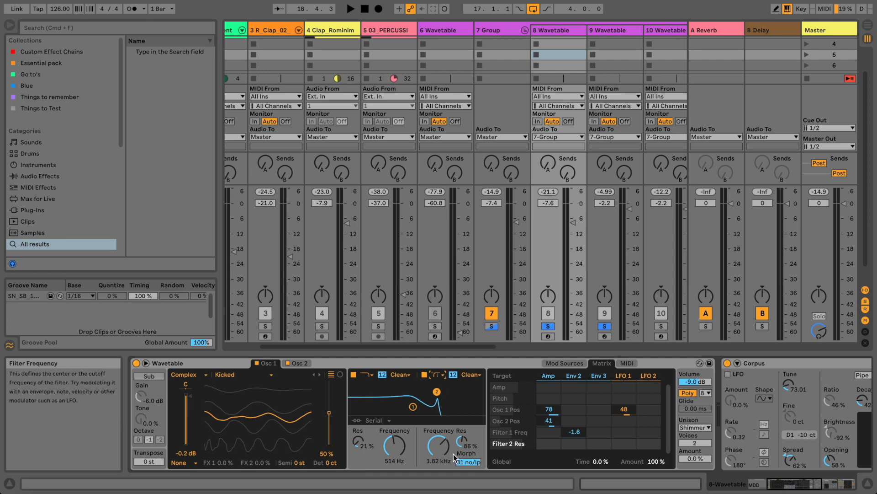
key(space)
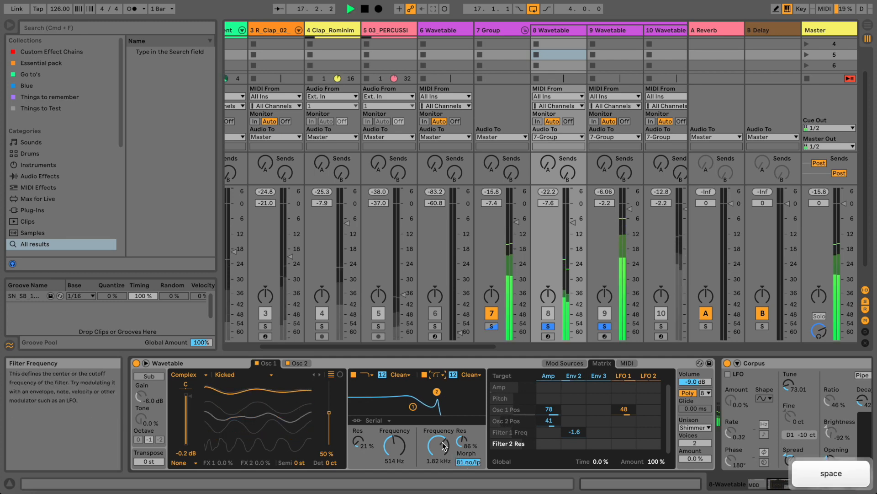
- Review the modulation matrix and LFO 2 settings of the Wavetable device on the 9 Wavetable track
click(607, 30)
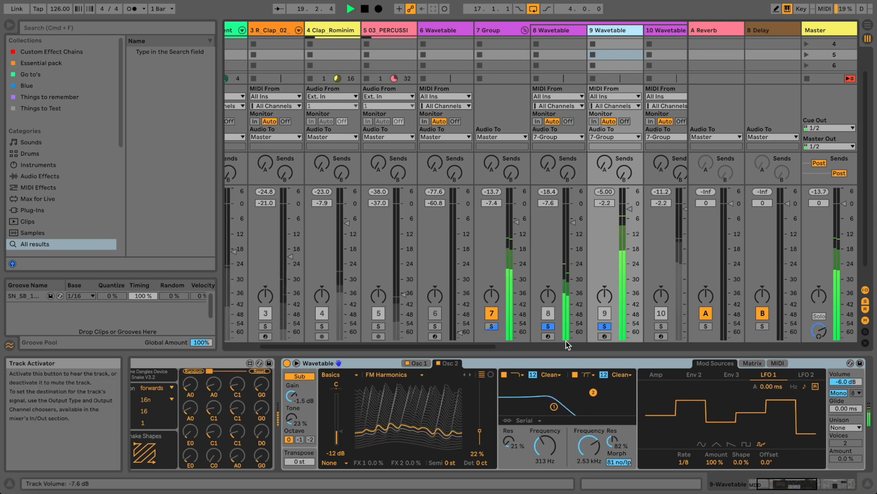
key(space)
click(787, 482)
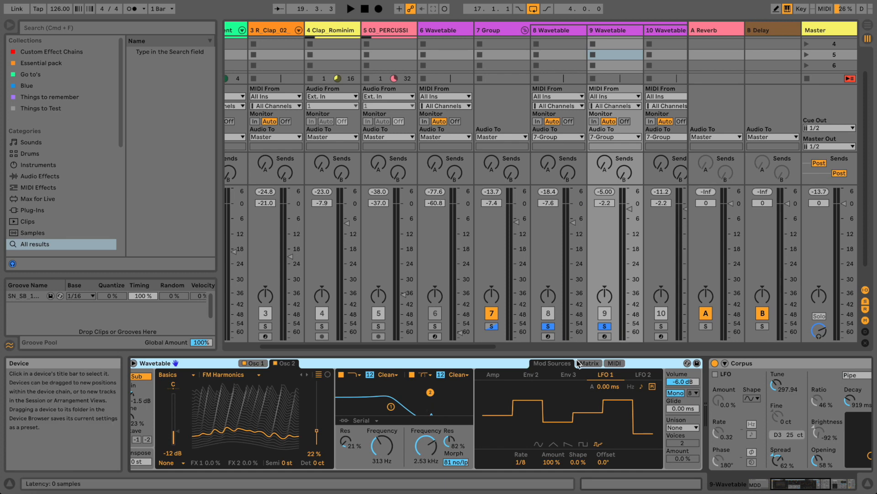
click(589, 363)
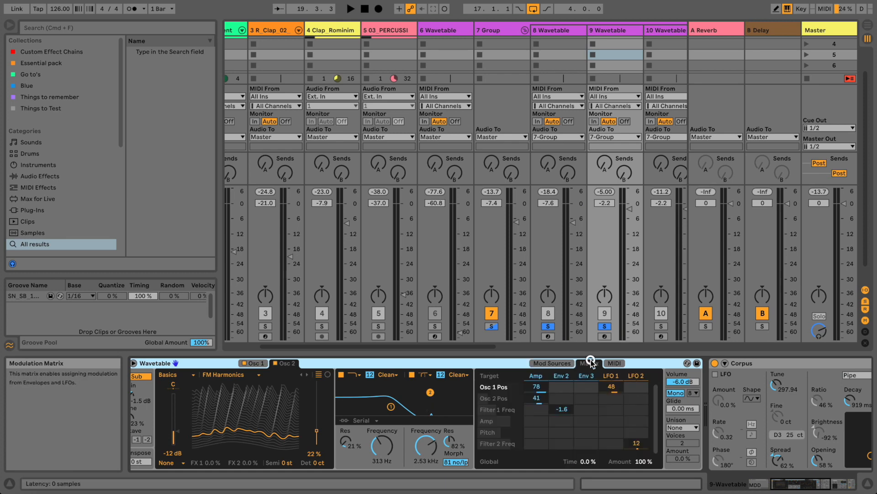
click(423, 444)
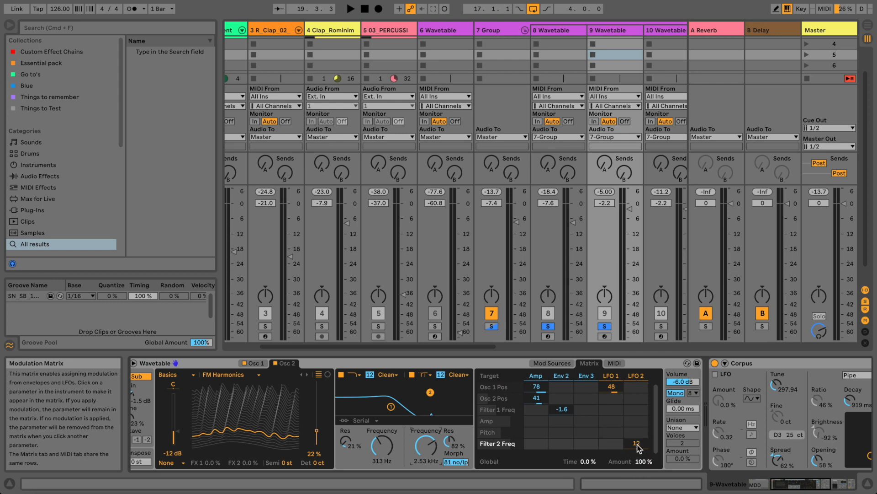
drag(483, 348, 540, 349)
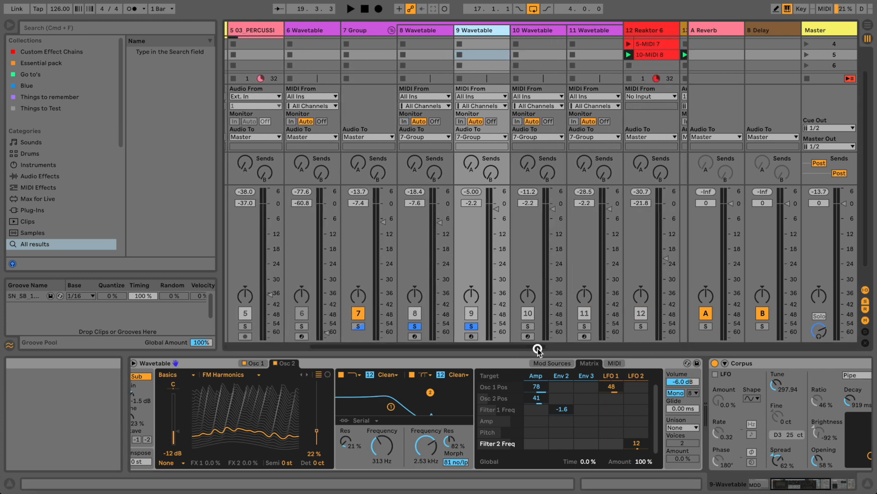
click(635, 375)
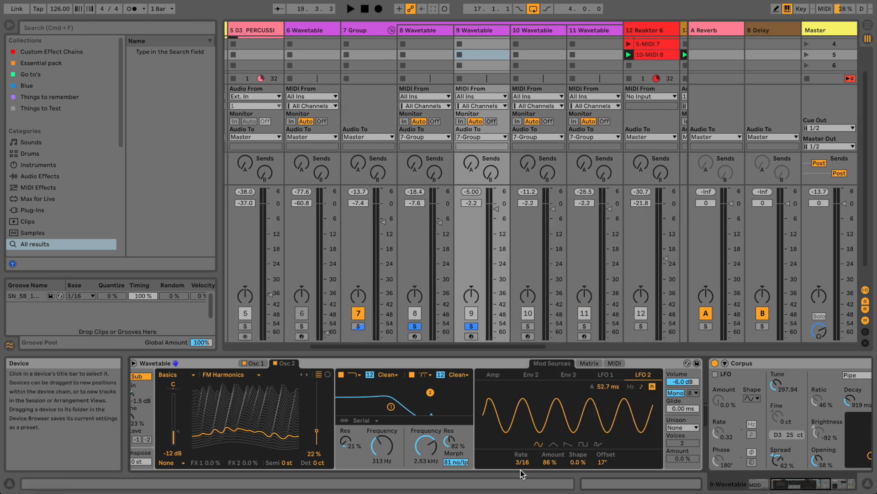
- Solo only the 11 Wavetable track within the group and play it
click(581, 31)
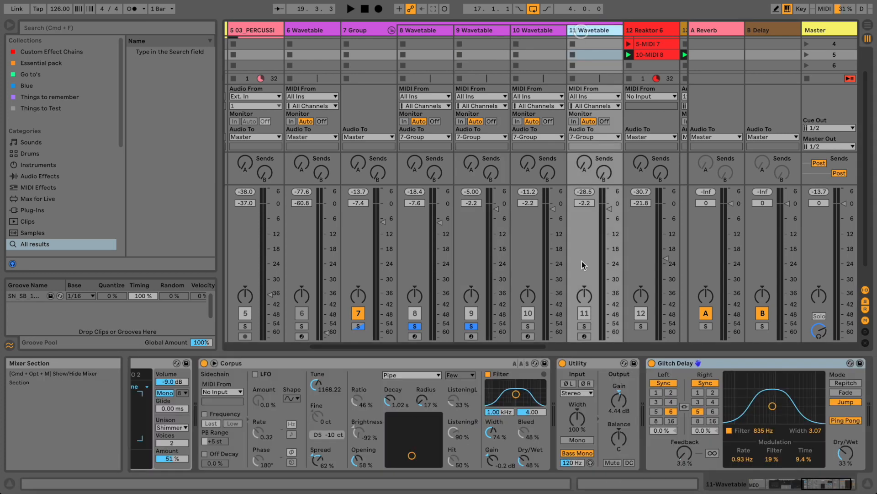
click(584, 326)
key(space)
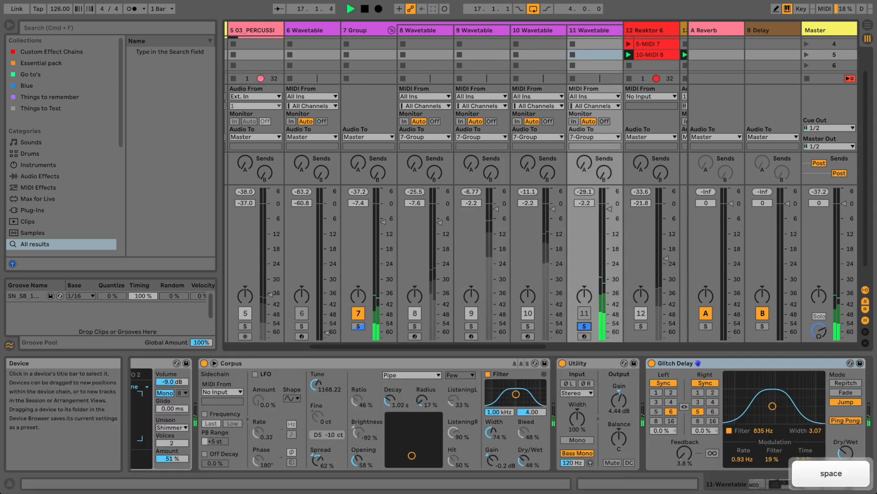
- Set the Wavetable filter frequencies on the 11 Wavetable track to 331 Hz for filter 1 and 755 Hz for filter 2
drag(826, 482, 802, 479)
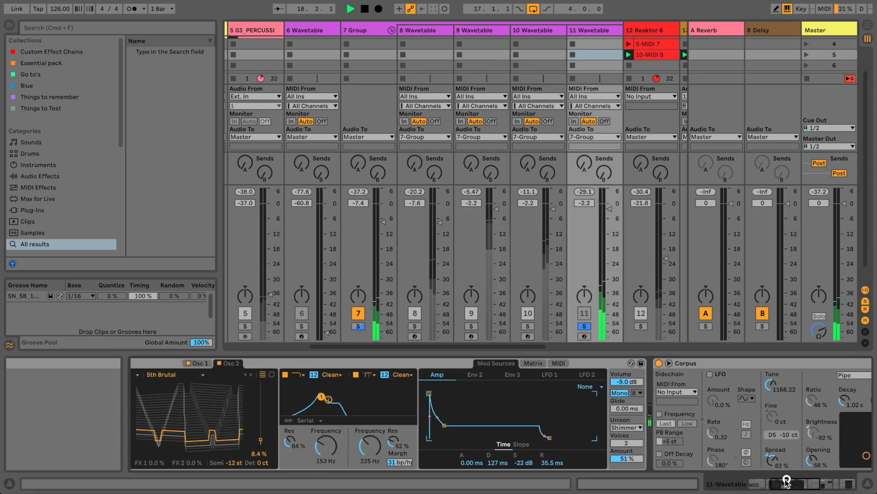
mouse_move(369, 453)
mouse_down()
mouse_move(369, 425)
mouse_move(369, 471)
mouse_up()
mouse_move(319, 448)
mouse_down()
mouse_move(319, 437)
mouse_move(318, 461)
mouse_move(318, 451)
mouse_up()
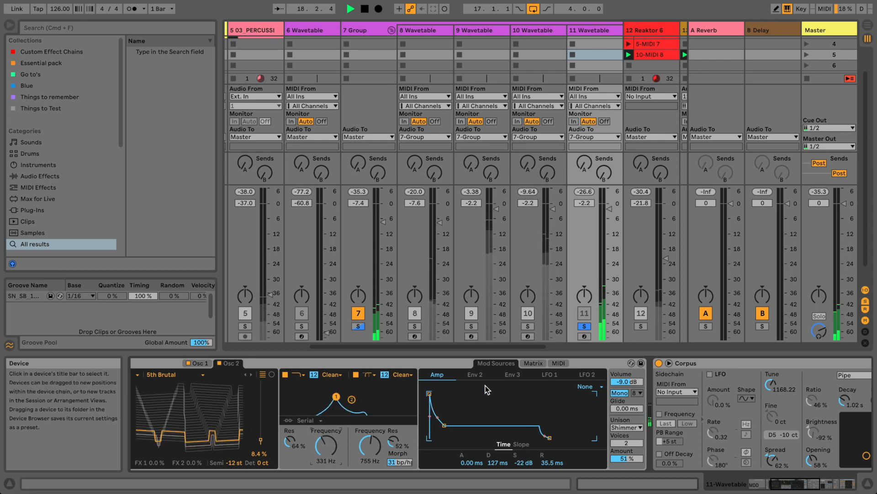
- Modulate Filter 2 Freq with LFO 1 by 30 and set the LFO 1 rate to 3/16
click(534, 363)
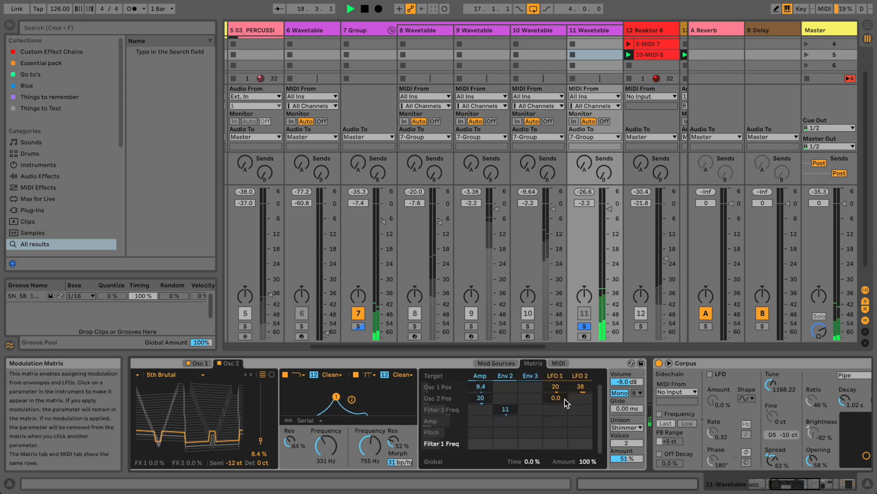
drag(576, 408, 564, 416)
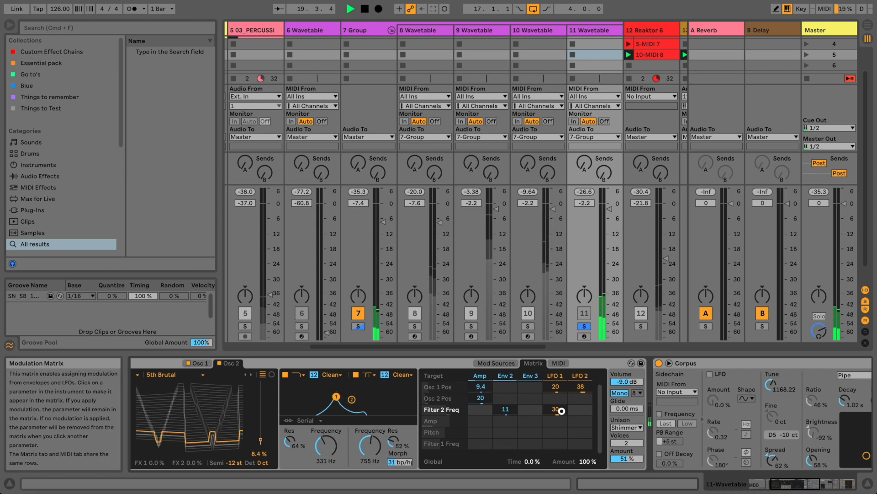
click(559, 377)
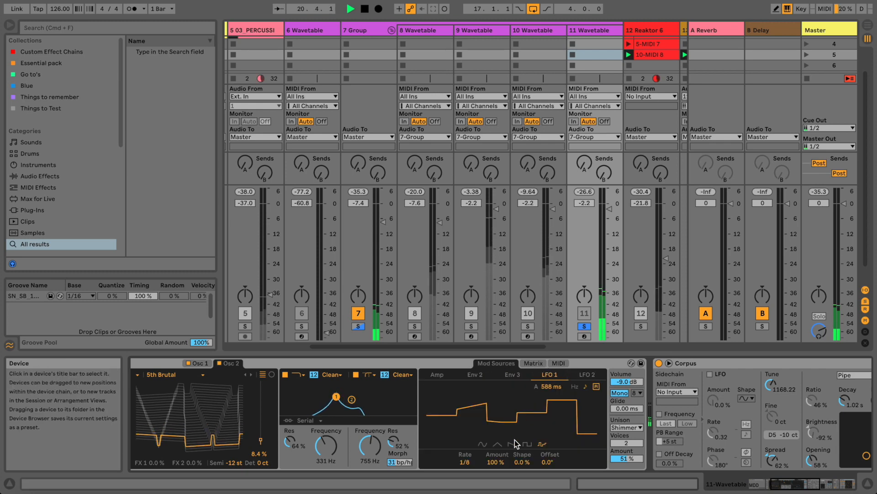
drag(470, 463, 470, 471)
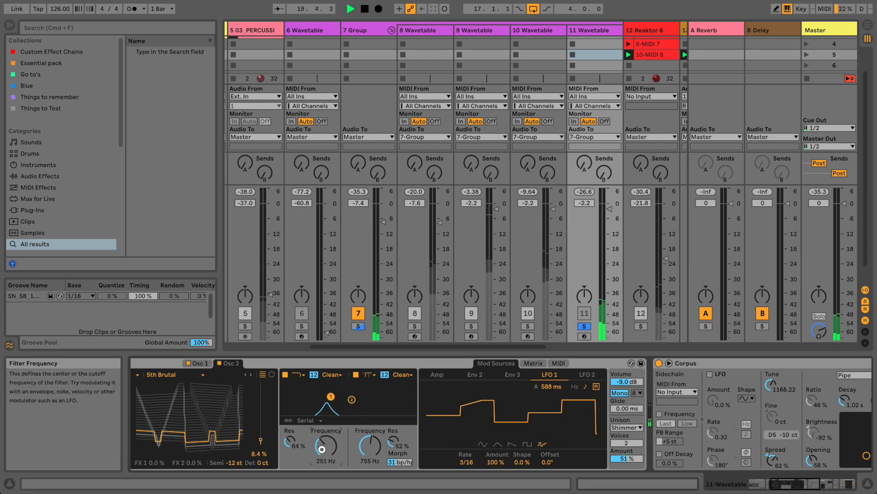
- Set filter 1 to 412 Hz and filter 2 to 130 Hz, with LFO 2 modulating Filter 2 Freq by 1.6
drag(369, 444, 369, 439)
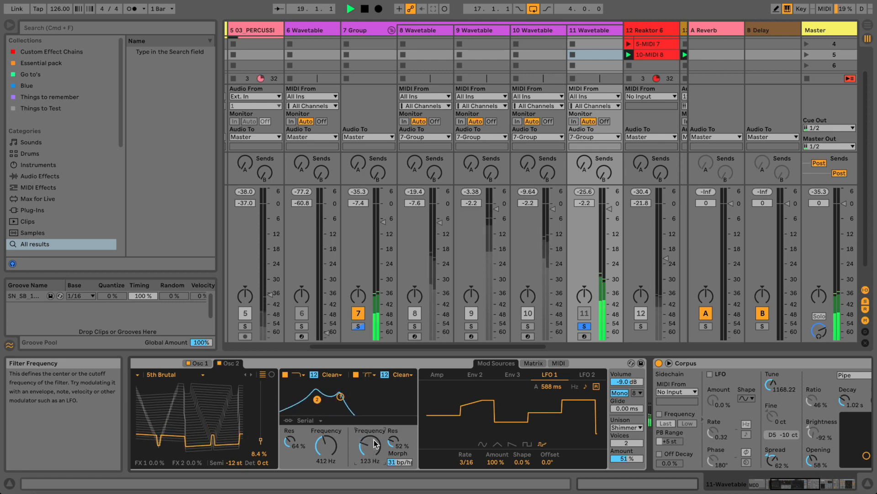
click(530, 363)
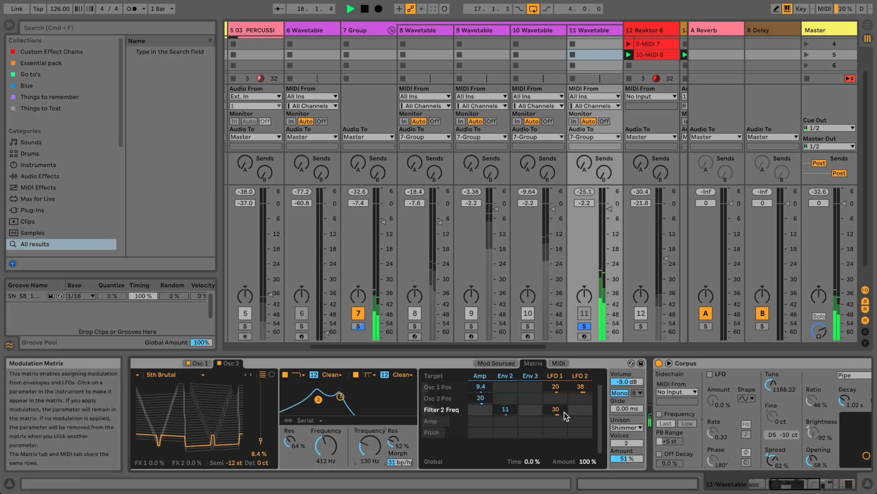
drag(574, 410, 574, 410)
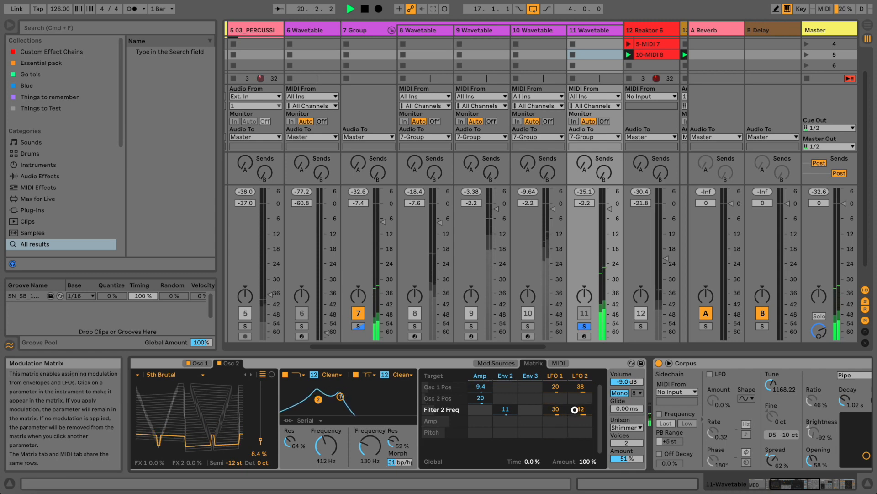
drag(574, 409, 574, 409)
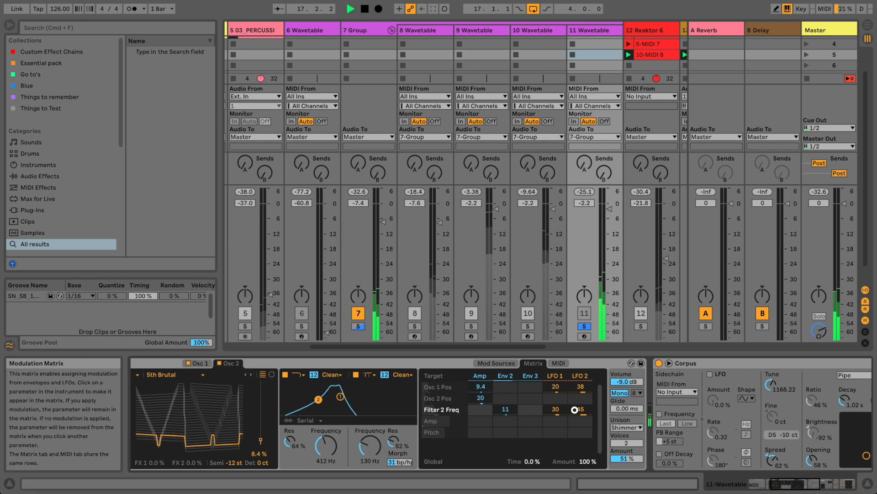
drag(574, 409, 574, 410)
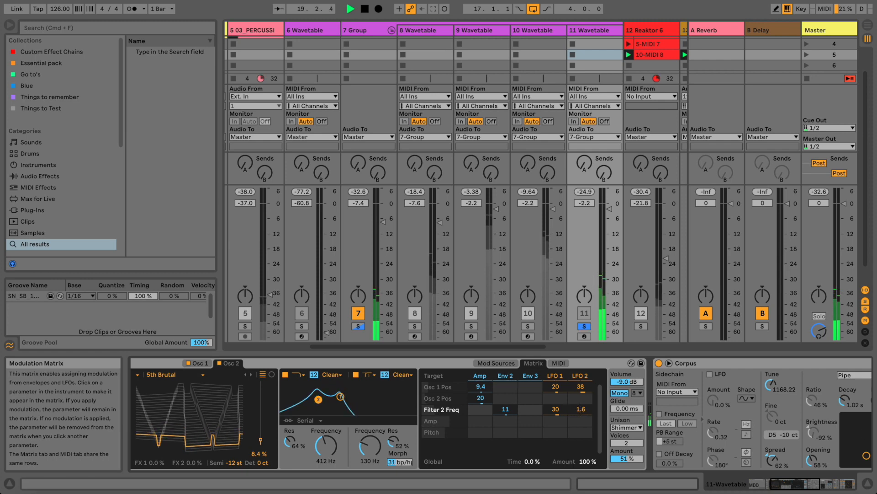
- Set the dry/wet of the 11 Wavetable track's Glitch Delay to 28 %
click(832, 487)
drag(832, 486, 808, 452)
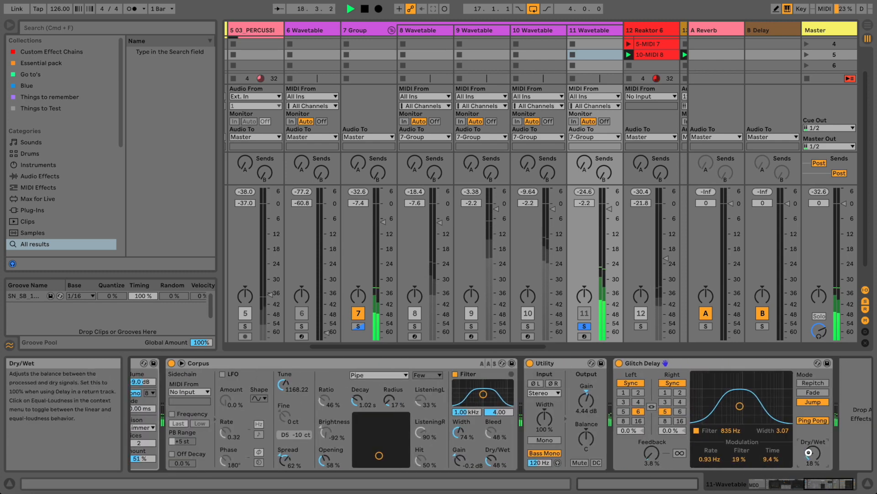
drag(808, 452, 810, 449)
- Unsolo the 11 Wavetable track and audition the full beat with tracks 10 and 11 muted
click(584, 325)
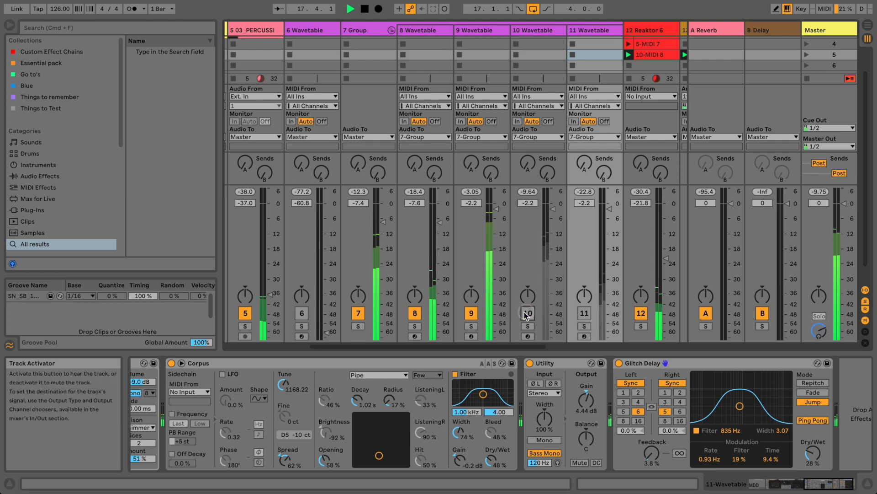
drag(513, 347, 413, 338)
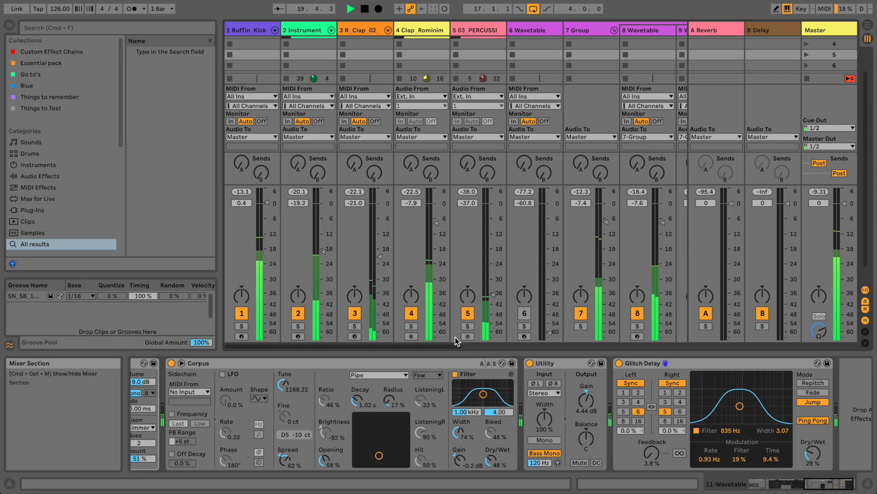
drag(448, 346, 498, 345)
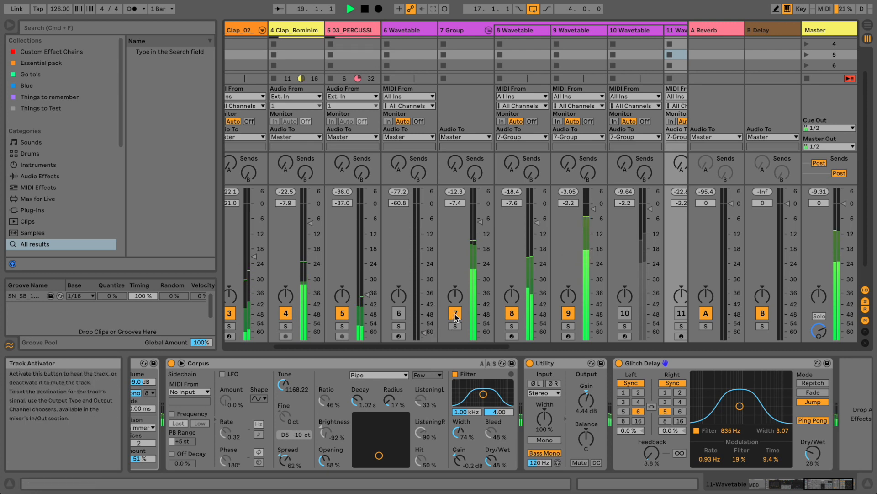
- Raise the volume of the 2 Instrument track to -17.5 dB
drag(442, 346, 372, 340)
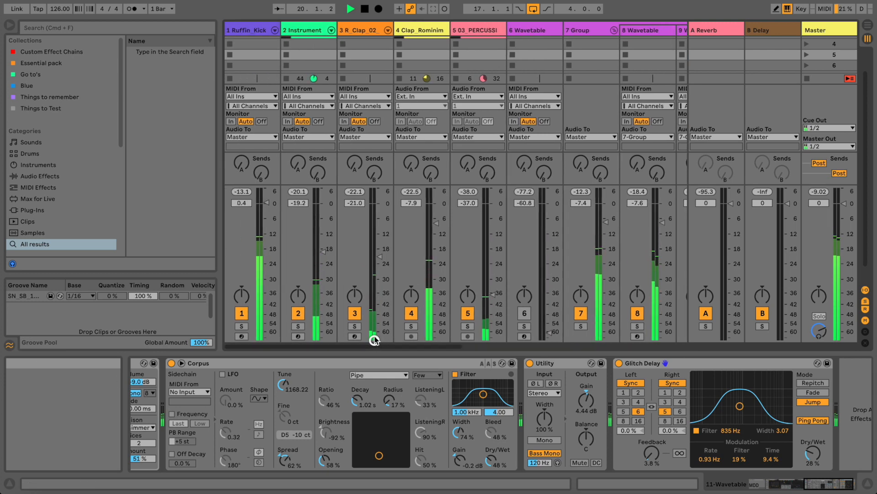
mouse_move(319, 249)
mouse_down()
mouse_move(319, 235)
mouse_move(319, 245)
mouse_up()
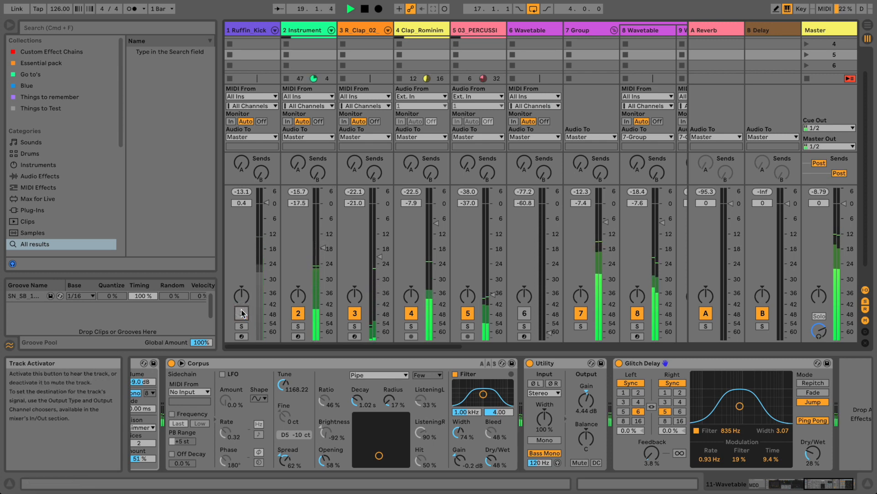
- Mute 7 Group while the beat plays to audition the groove without the Wavetable layers
drag(310, 346, 409, 348)
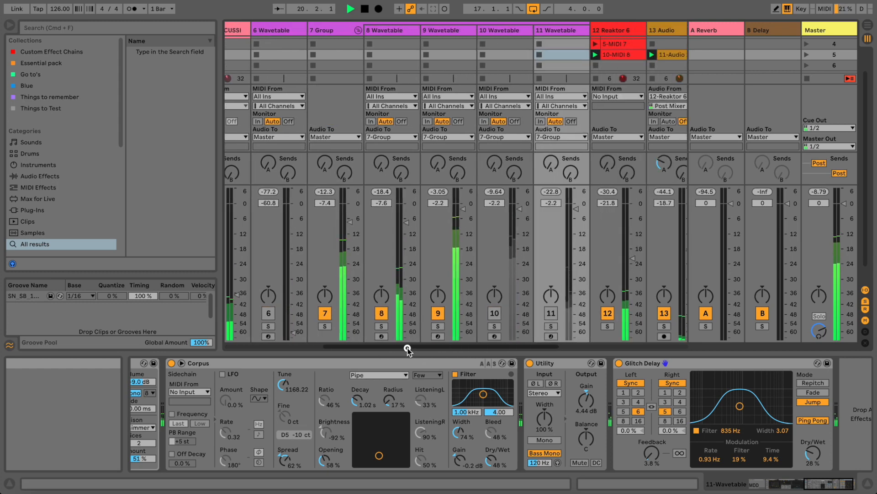
click(324, 314)
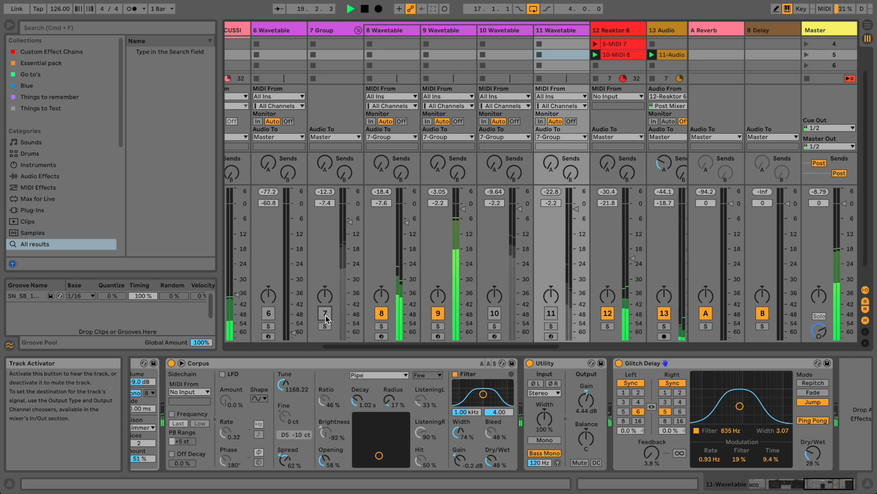
drag(331, 342, 310, 338)
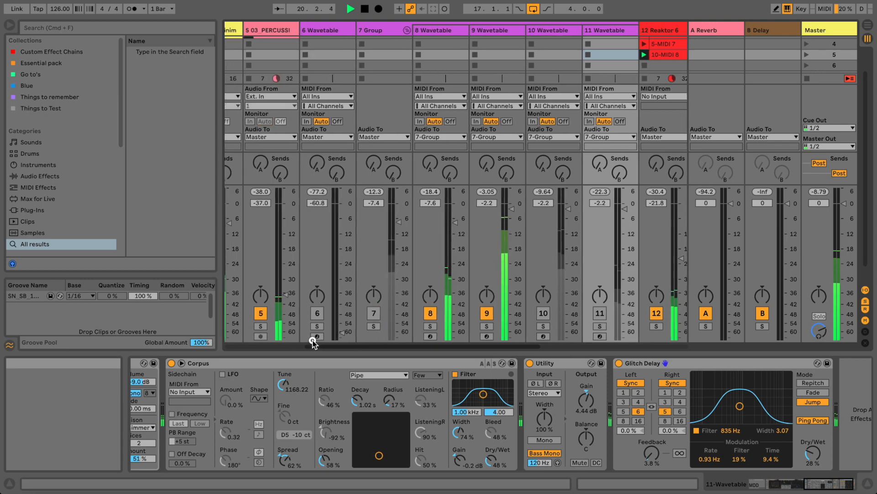
- Unmute 7 Group, audition the Wavetable layers with the rest of the beat, and stop playback
click(374, 314)
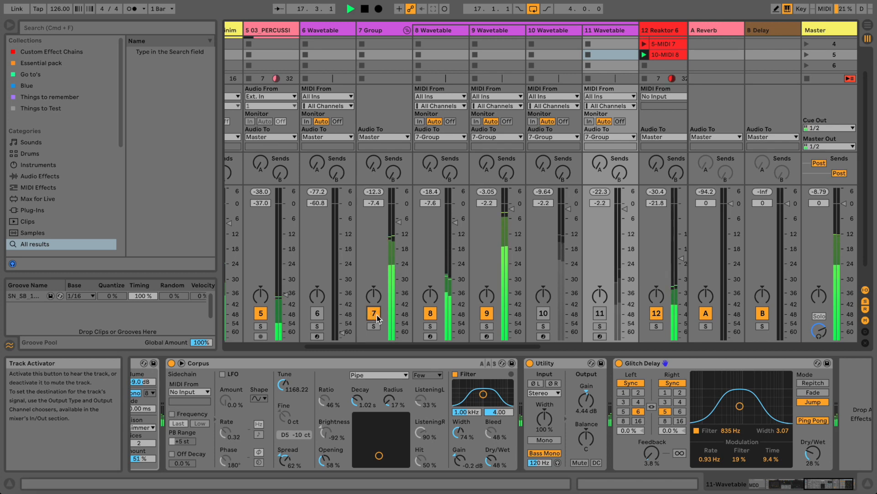
drag(380, 343, 274, 344)
click(242, 314)
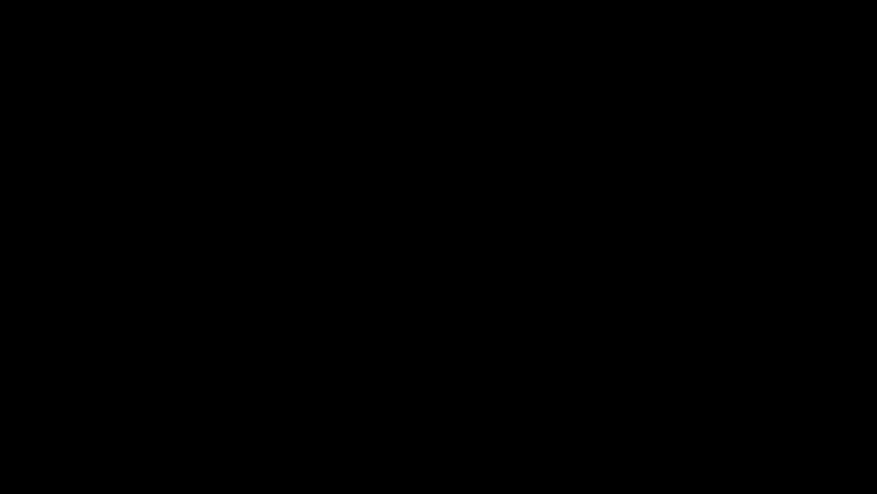
key(space)
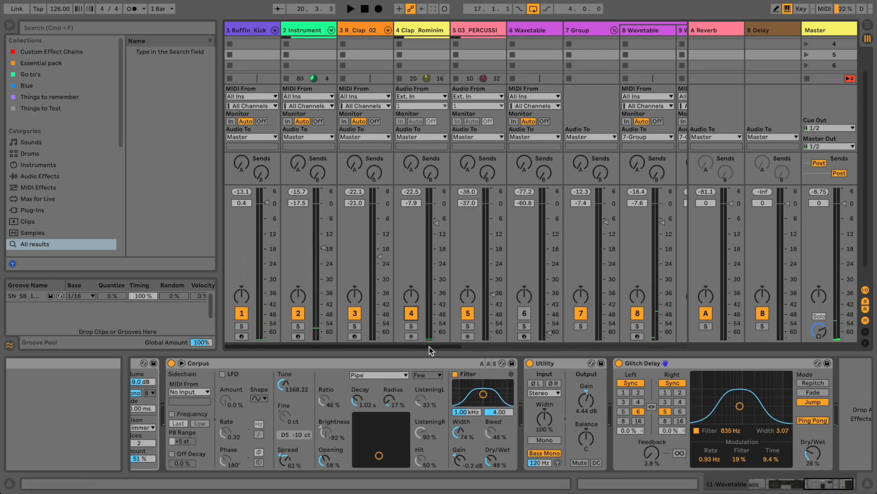
- Review the device chains of the 8 and 9 Wavetable tracks, including the 9 Wavetable's modulation matrix and Corpus
drag(429, 347, 504, 348)
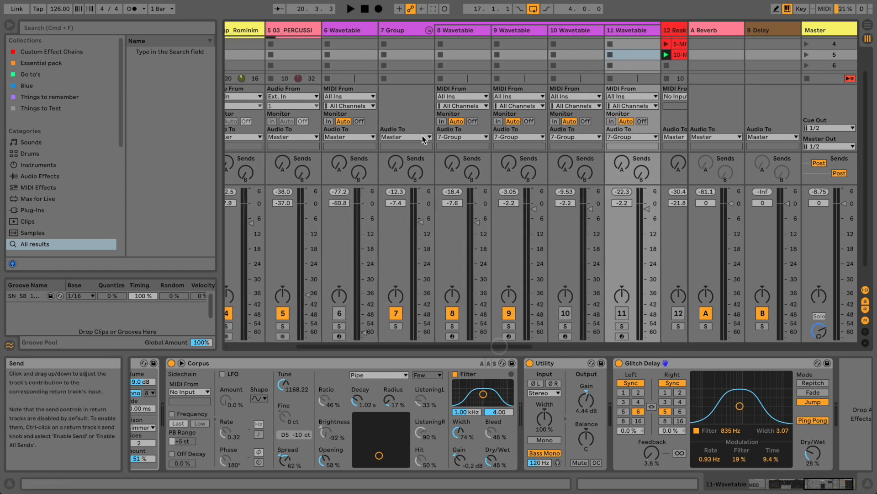
click(405, 30)
click(443, 30)
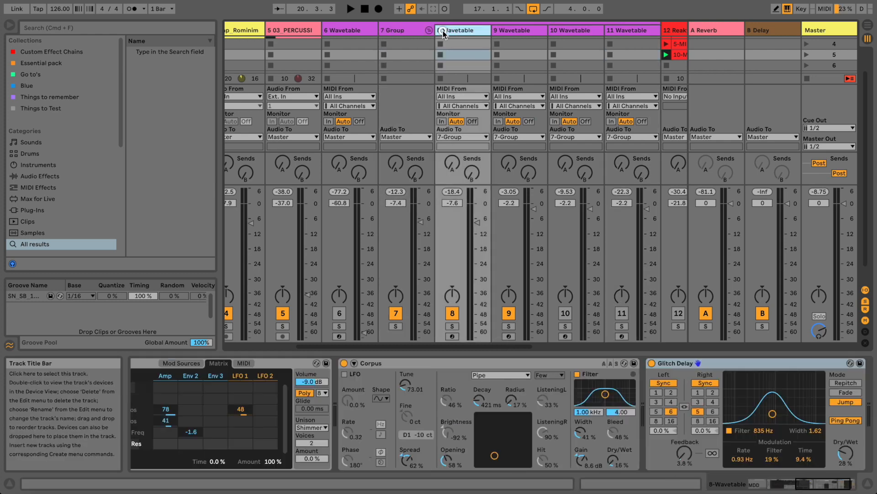
click(517, 29)
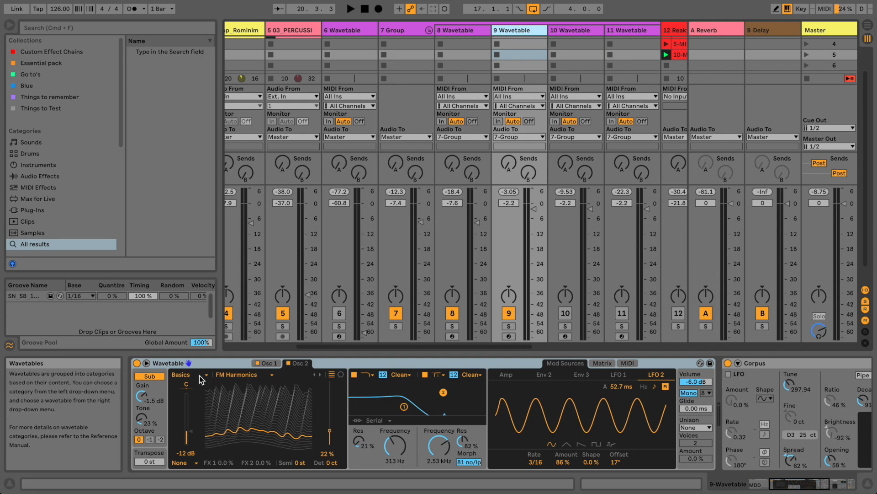
click(604, 364)
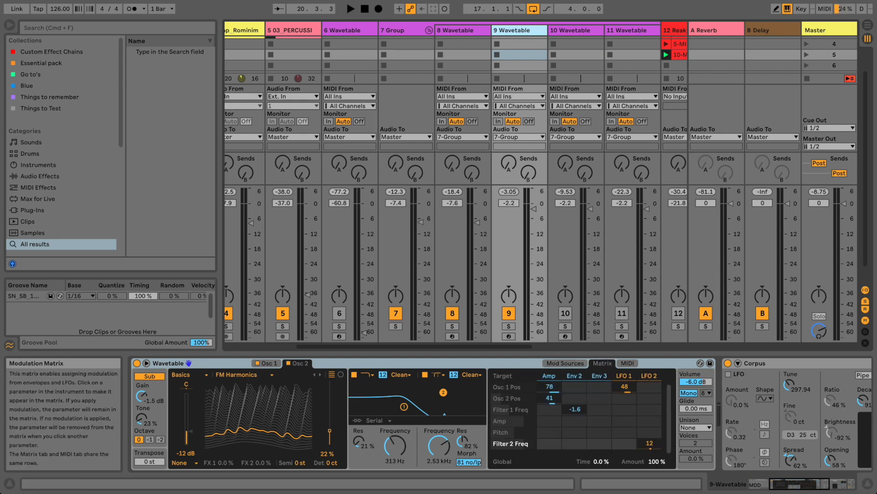
click(814, 478)
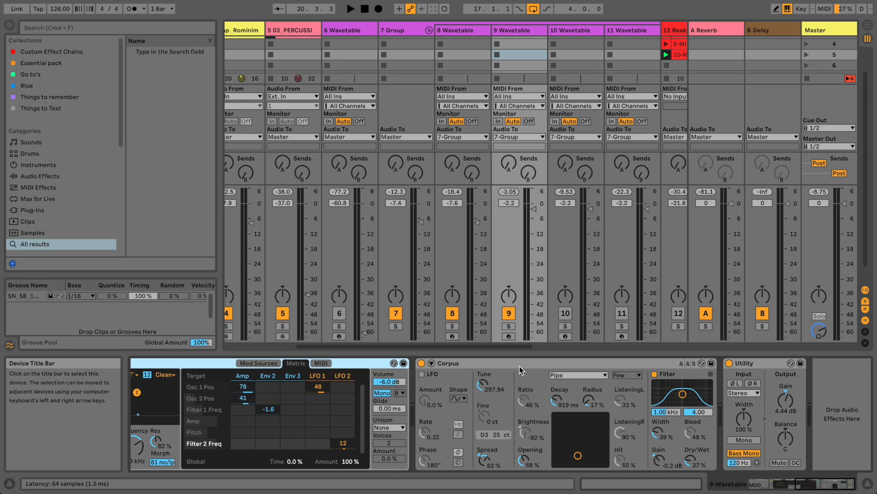
- Review the 10 Wavetable track's device chain from Corpus back through Wavetable to the Snake sequencer
click(571, 31)
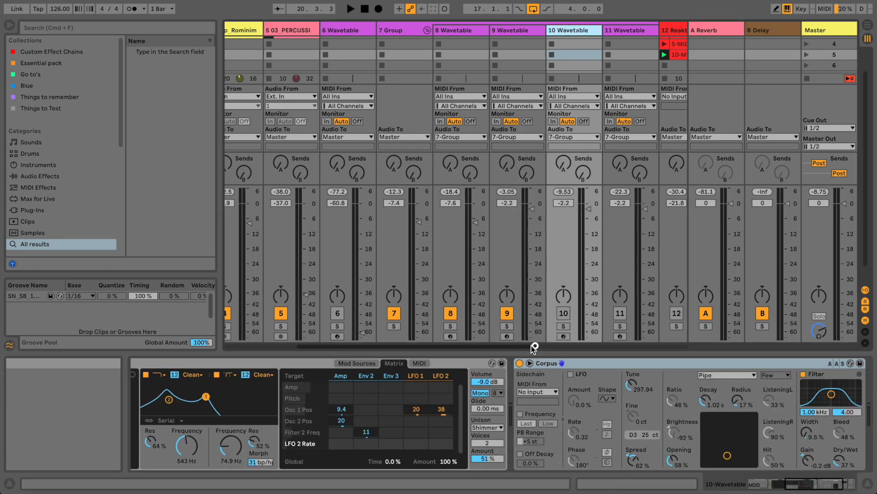
scroll(533, 346, left, 3)
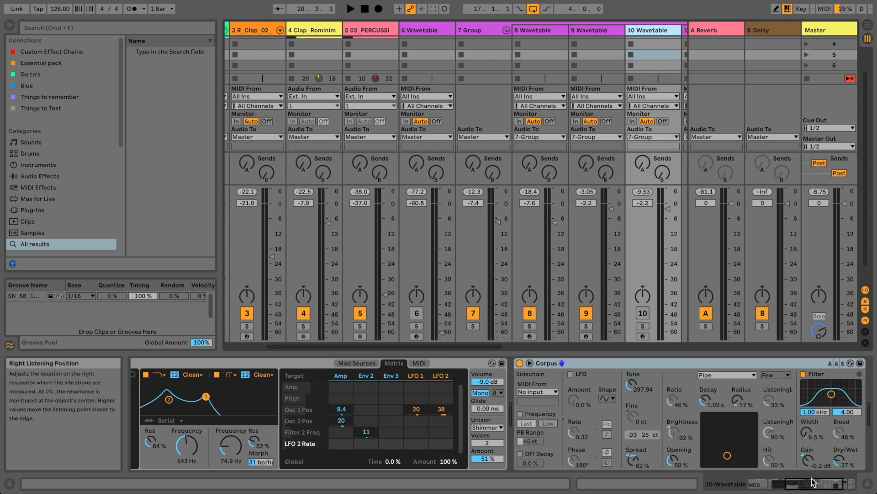
drag(812, 483, 799, 487)
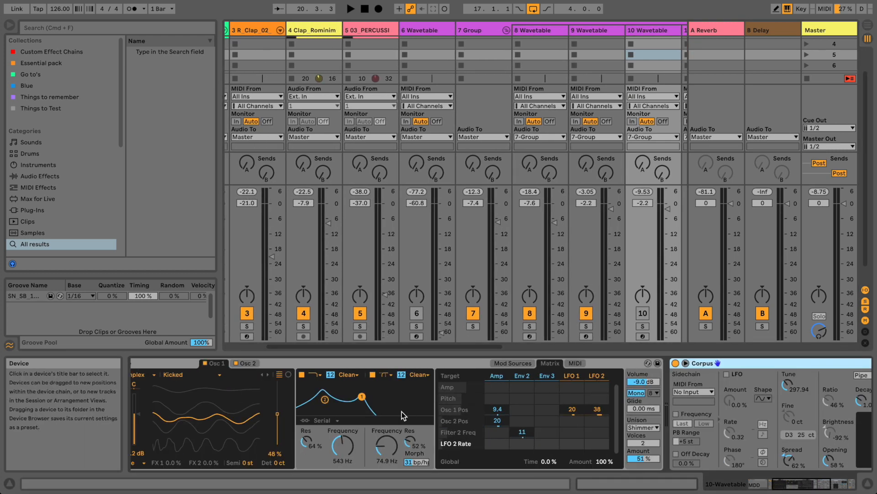
drag(795, 487, 741, 478)
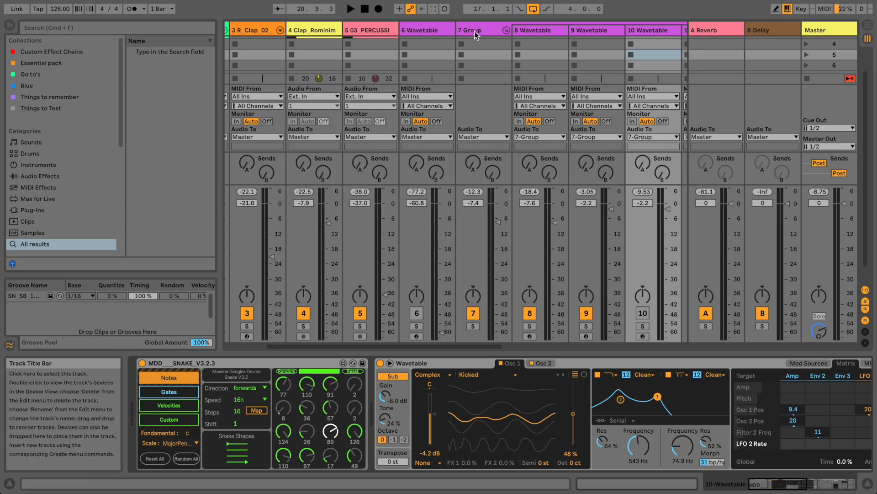
- Revisit the 8 and 9 Wavetable tracks and inspect the EQ Eight on 7 Group
mouse_move(440, 345)
mouse_down()
mouse_move(495, 347)
mouse_move(440, 346)
mouse_up()
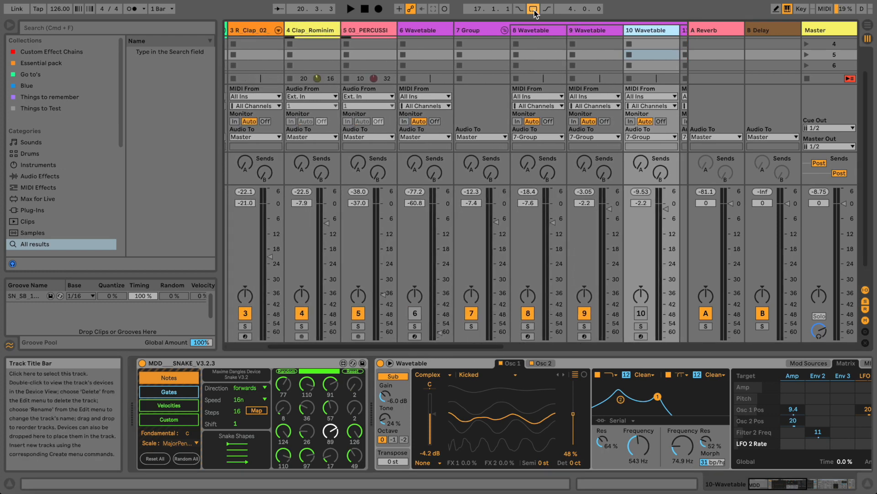
click(534, 30)
click(588, 30)
click(551, 30)
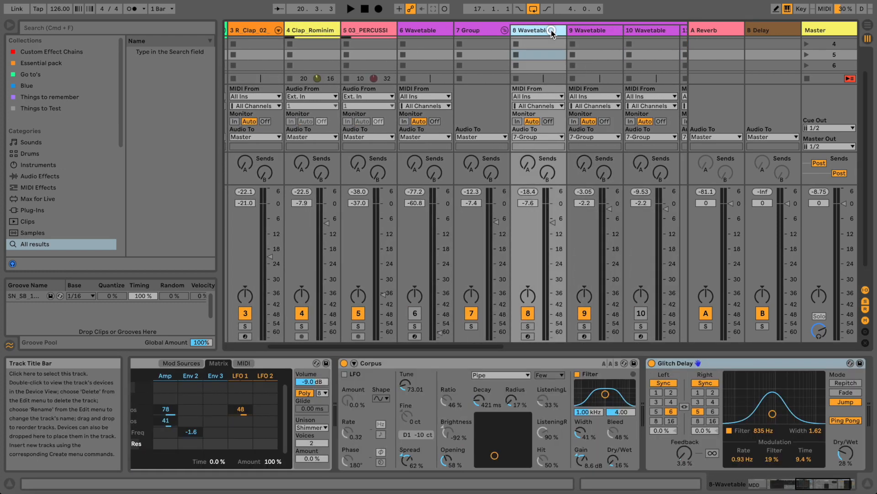
click(487, 30)
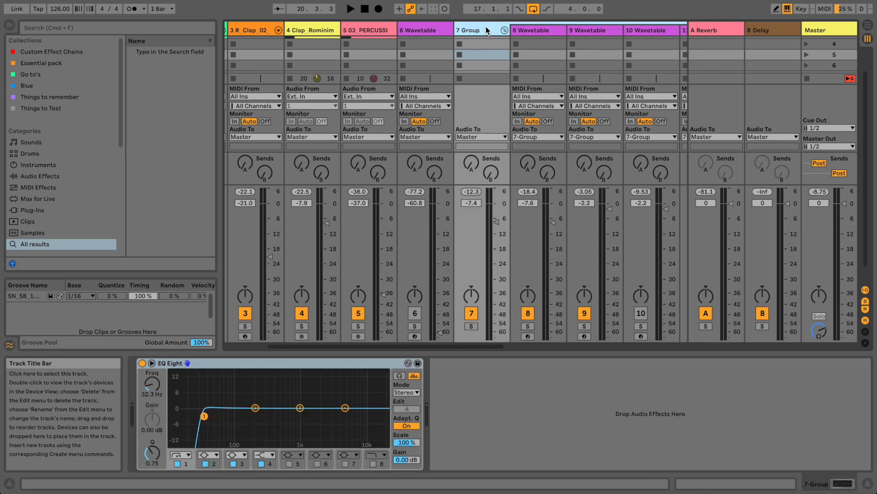